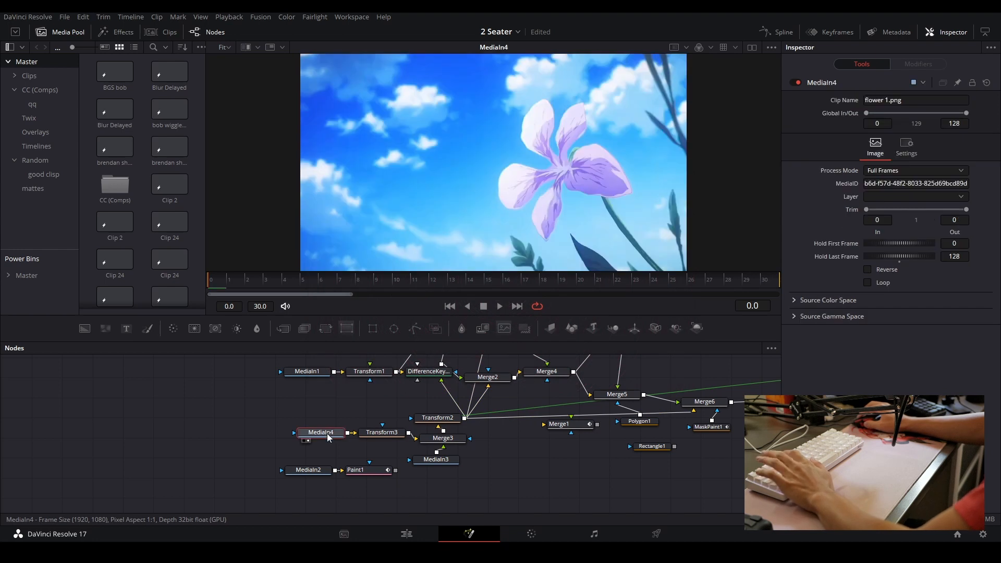
# - Move the MediaIn2 and Paint1 nodes clear of the main node tree, and save the project with MediaIn3 in view
pyautogui.moveTo(397, 492)
pyautogui.mouseDown()
pyautogui.moveTo(308, 456)
pyautogui.moveTo(47, 475)
pyautogui.mouseUp()
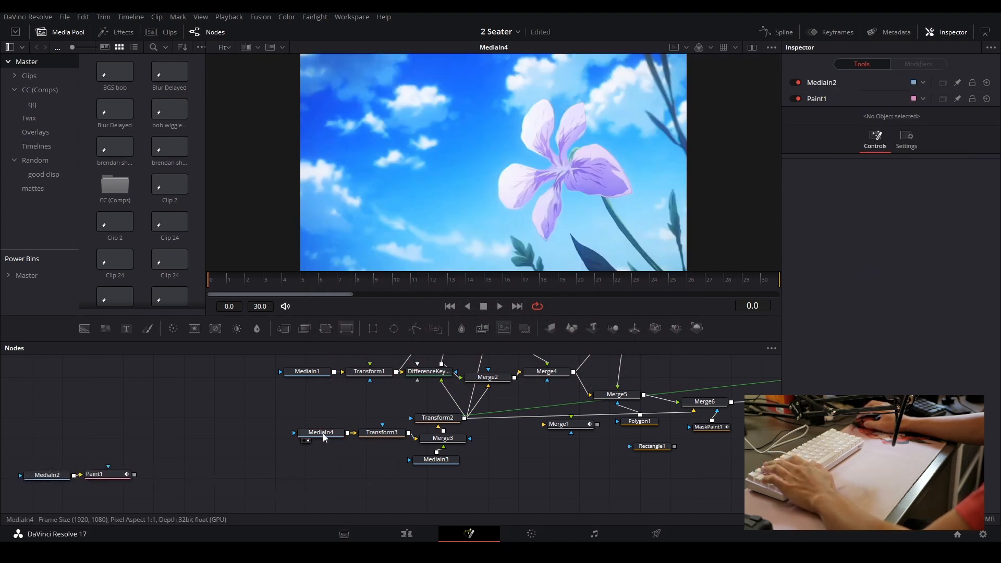
pyautogui.click(323, 433)
pyautogui.click(427, 461)
pyautogui.press('1')
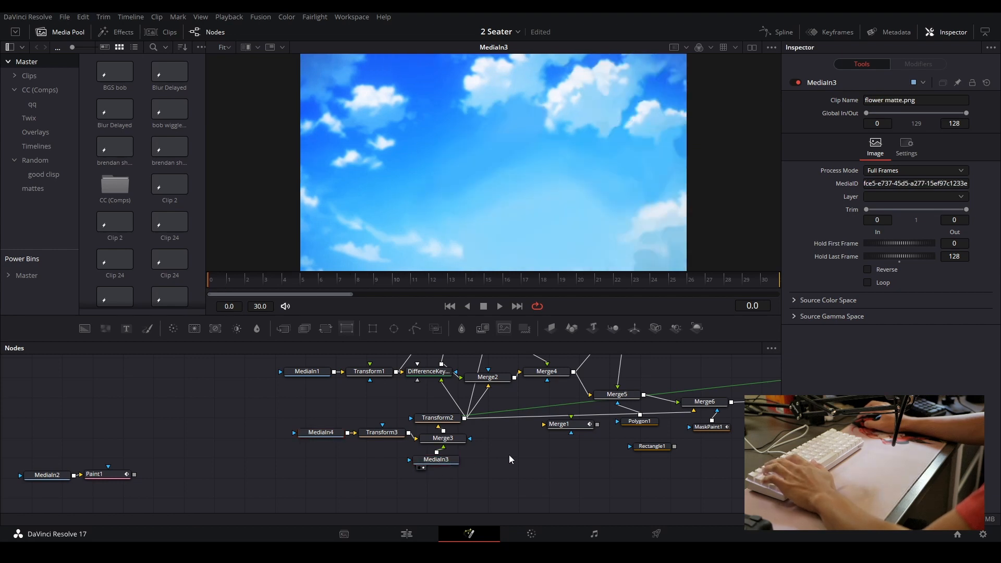
pyautogui.hotkey('ctrl', 's')
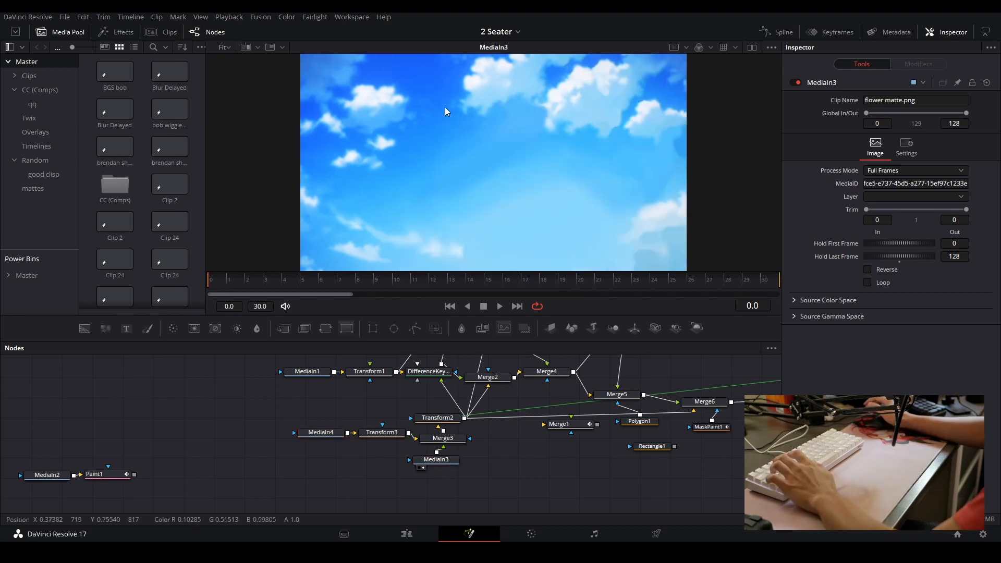
# - Play back the MediaIn4 flower image in the viewer and bring up the settings of MediaIn3
pyautogui.hotkey('ctrl', 'z')
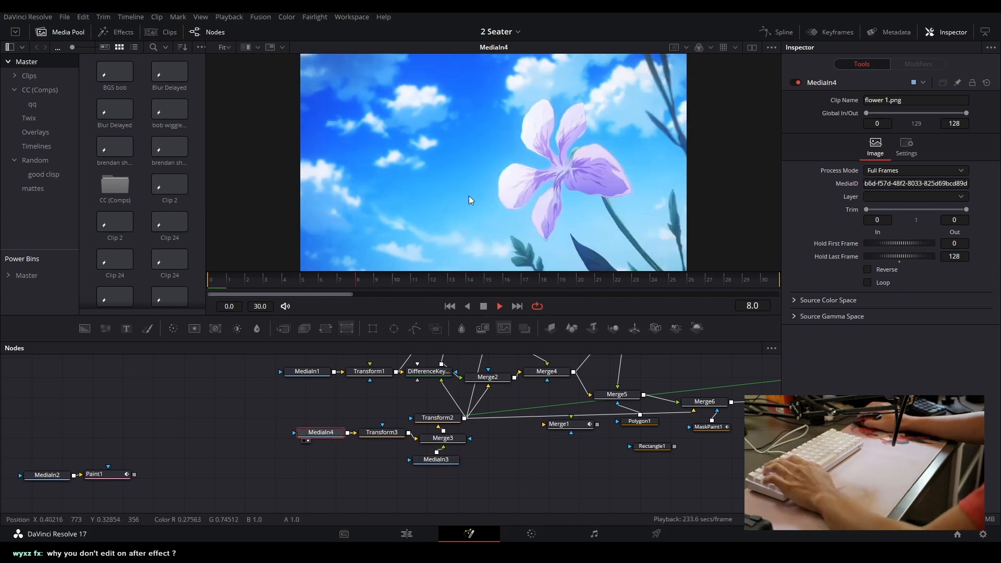
pyautogui.press('space')
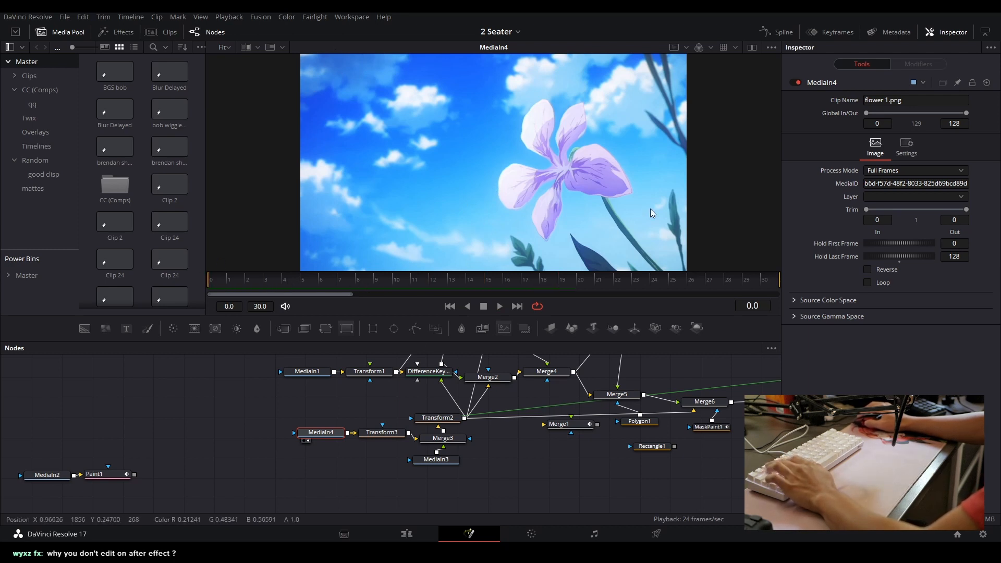
pyautogui.rightClick(480, 149)
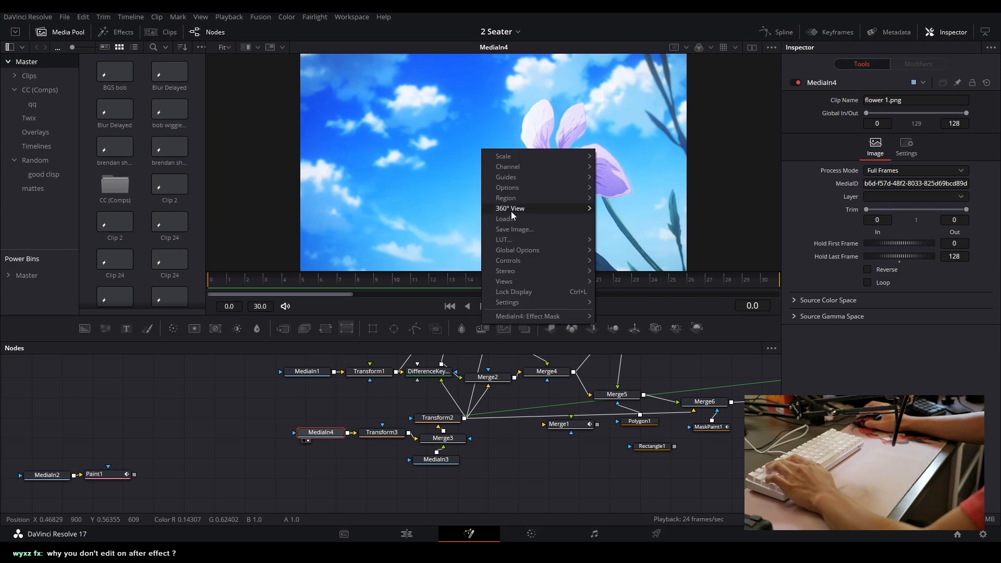
pyautogui.click(236, 445)
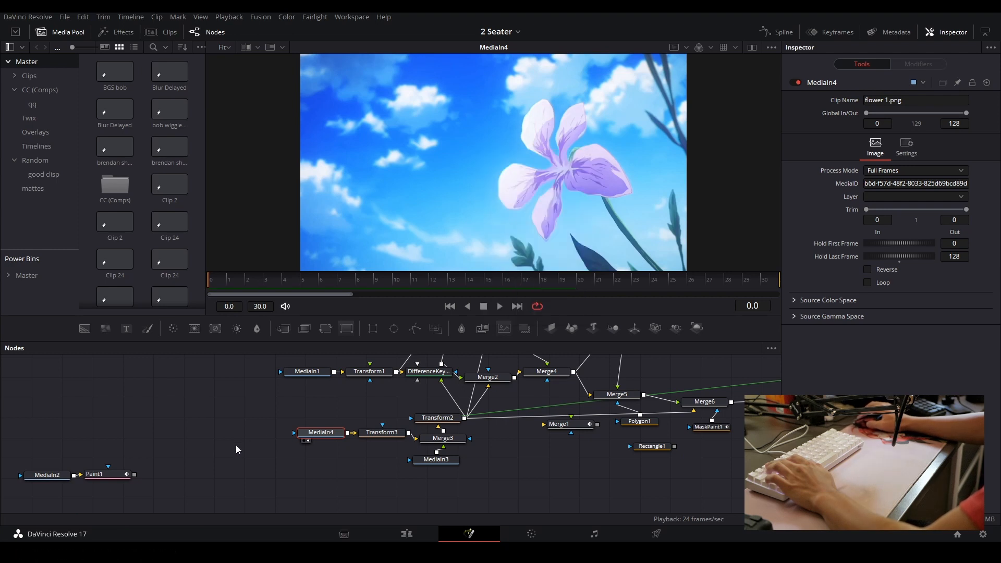
pyautogui.click(235, 445)
pyautogui.click(431, 459)
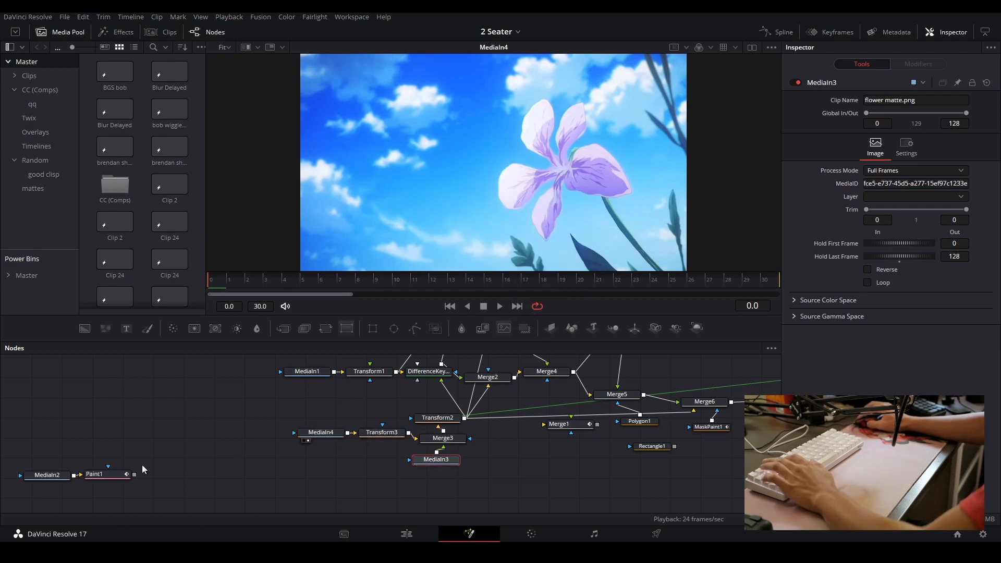
# - Compare the MediaIn2 flower still with the painted-out sky plate from Paint1
pyautogui.moveTo(110, 483); pyautogui.dragTo(219, 480)
pyautogui.click(166, 474)
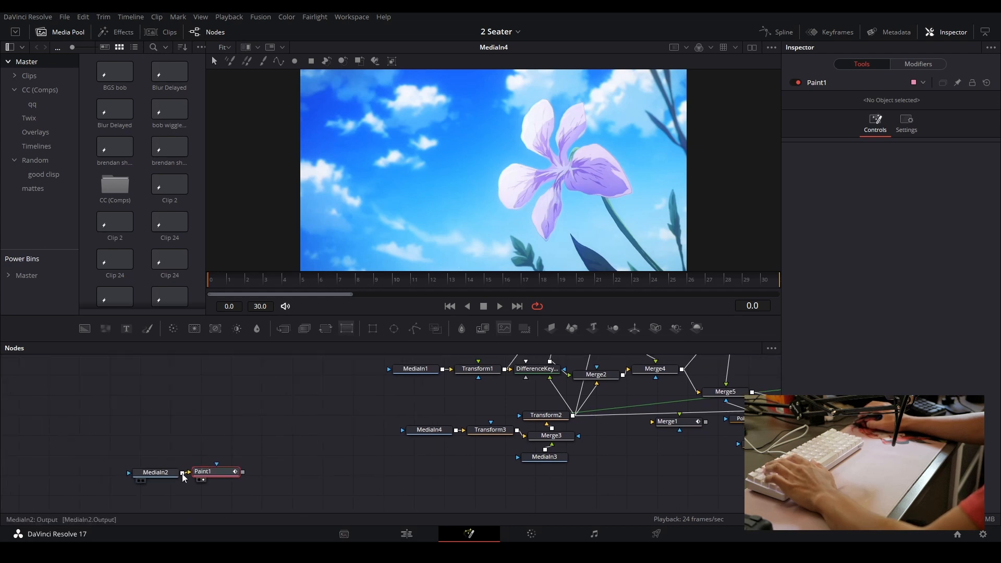
pyautogui.click(211, 474)
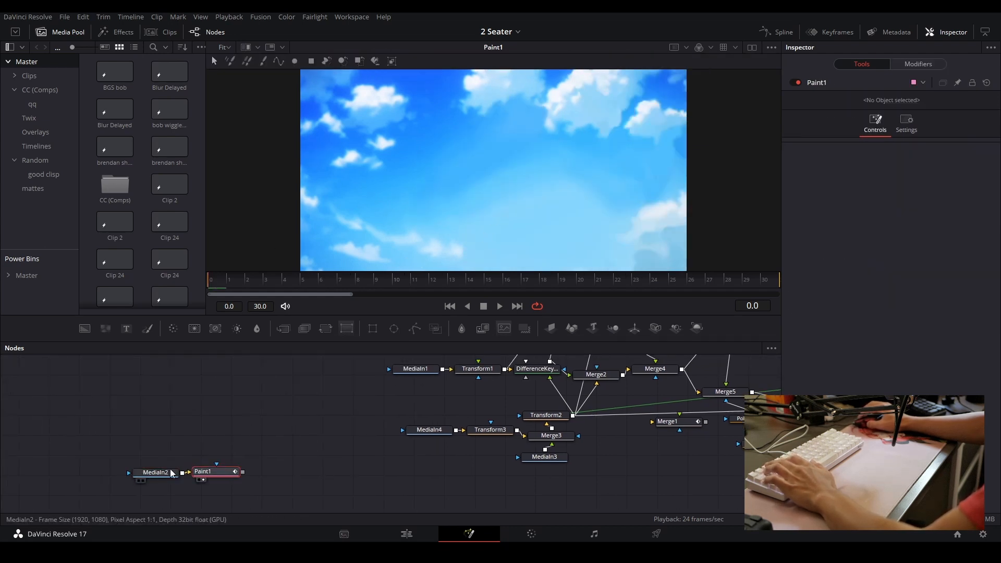
pyautogui.moveTo(162, 469); pyautogui.dragTo(159, 474)
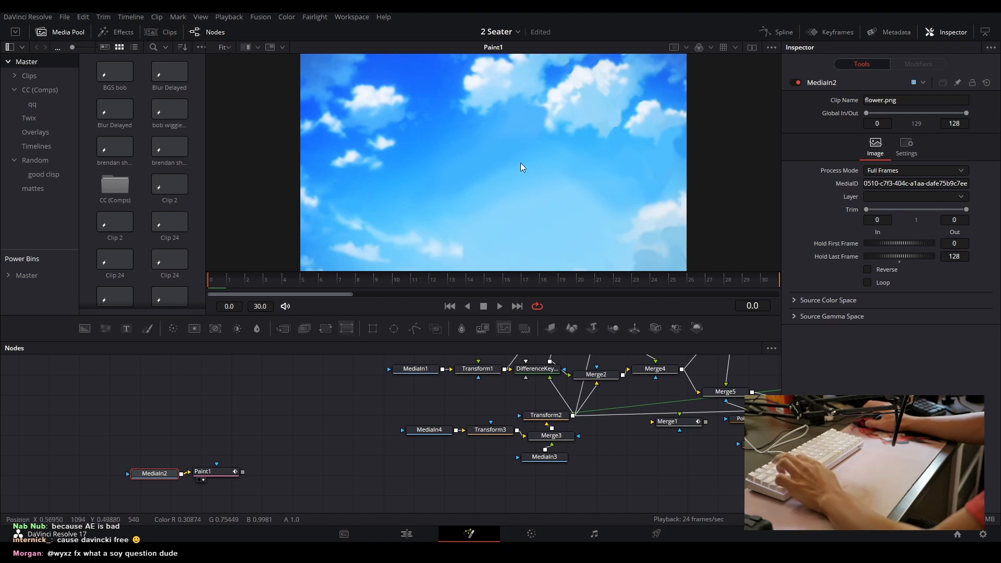
pyautogui.scroll(5, 520, 163)
pyautogui.scroll(-5, 468, 214)
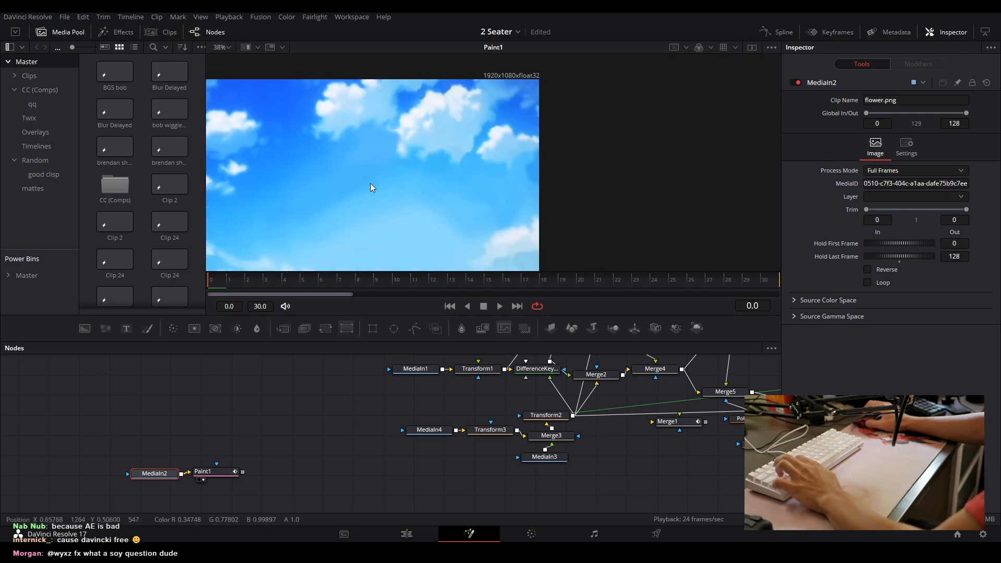
# - Examine the clean sky background coming through Merge3 and Transform2
pyautogui.moveTo(356, 500); pyautogui.dragTo(319, 502)
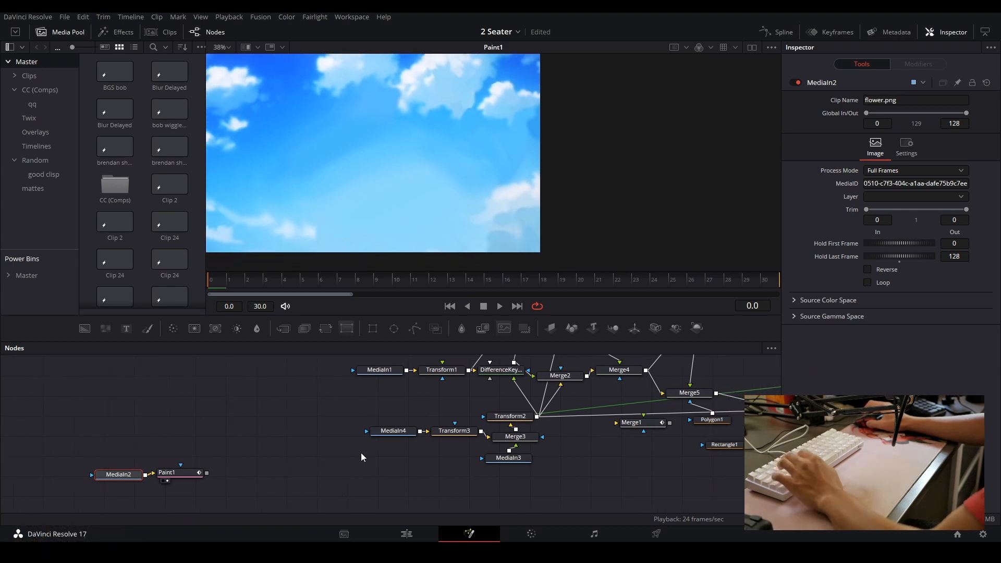
pyautogui.click(529, 438)
pyautogui.press('2')
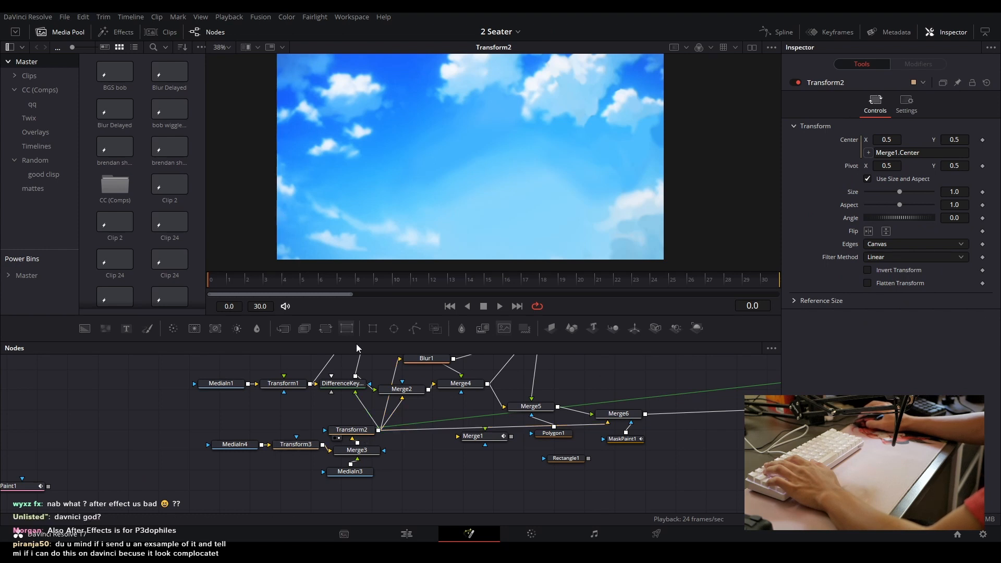
pyautogui.moveTo(425, 441); pyautogui.dragTo(441, 482)
# - Show the original flower footage from MediaIn1 in the viewer and play it
pyautogui.click(227, 424)
pyautogui.press('2')
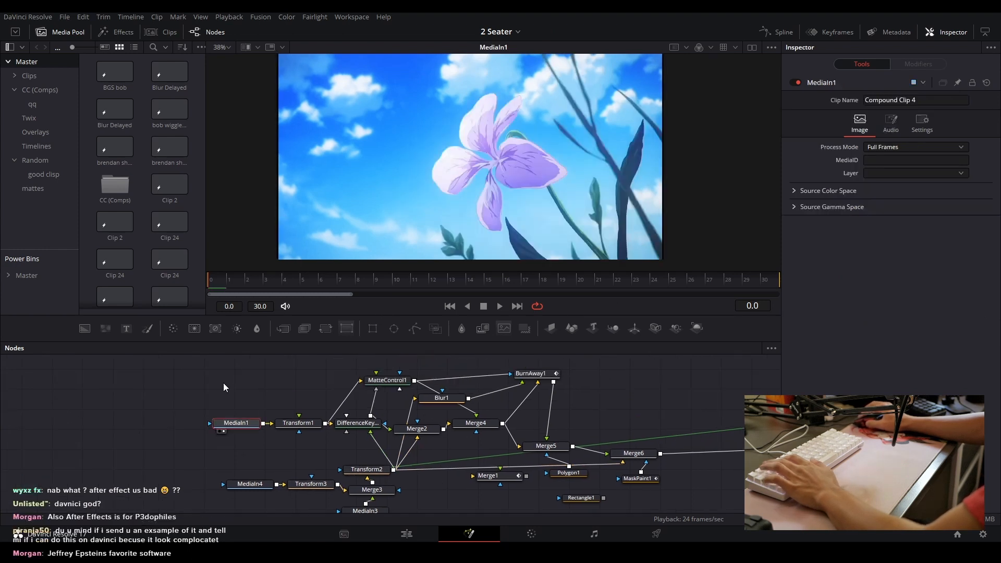
pyautogui.press('space')
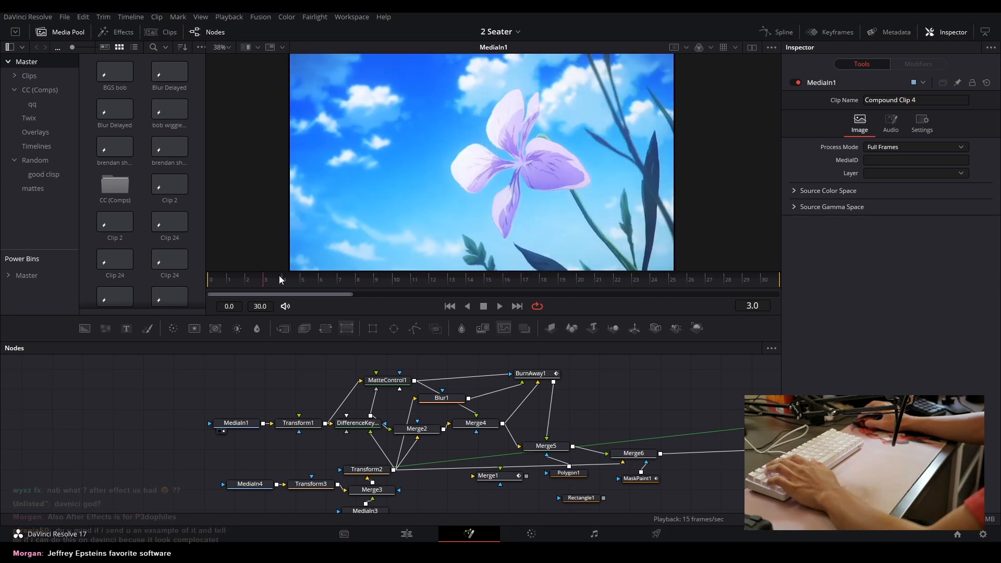
# - Compare the Transform2 sky plate with the Transform1 footage and examine the key in DifferenceKeyer1
pyautogui.click(367, 469)
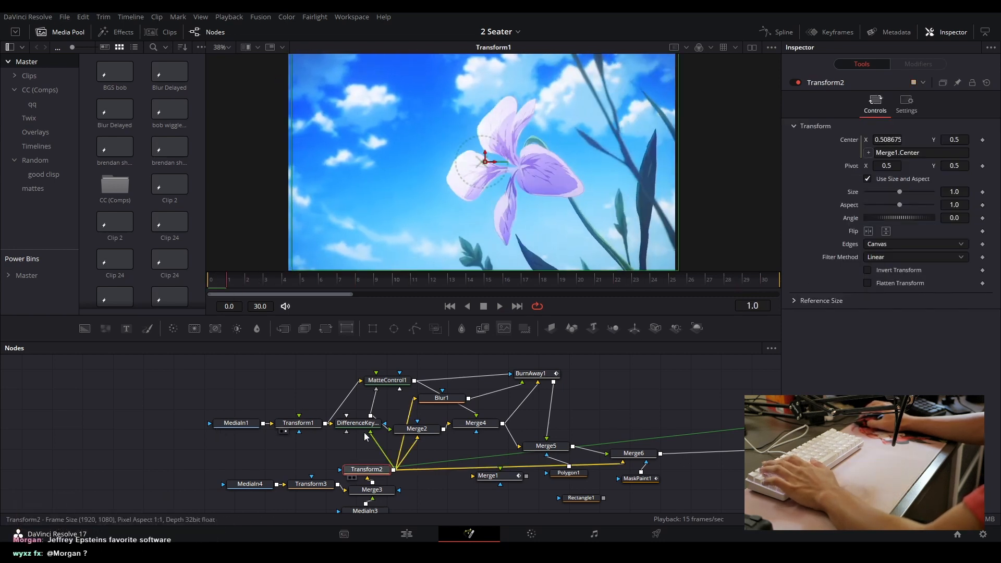
pyautogui.press('2')
pyautogui.click(237, 389)
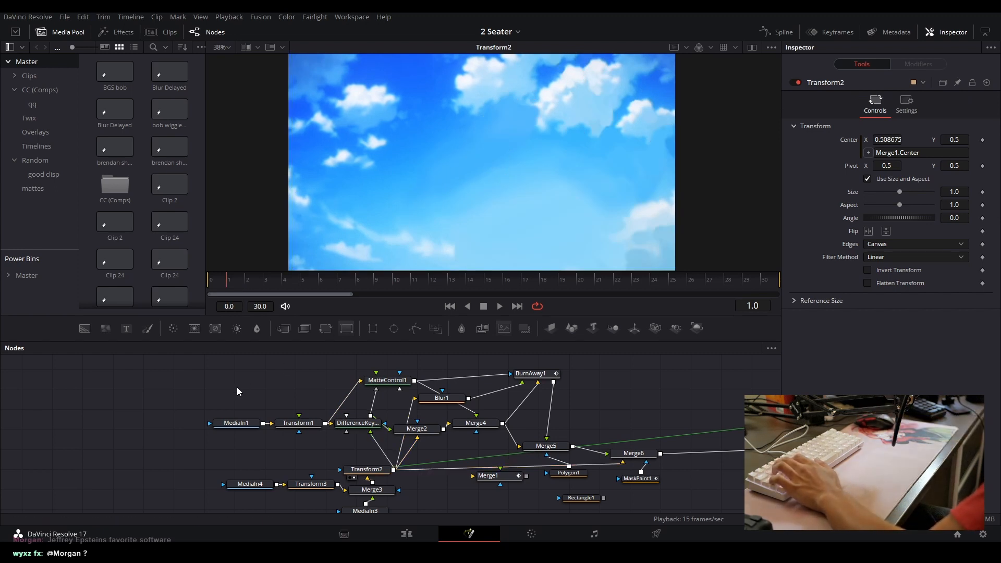
pyautogui.moveTo(236, 422); pyautogui.dragTo(478, 191)
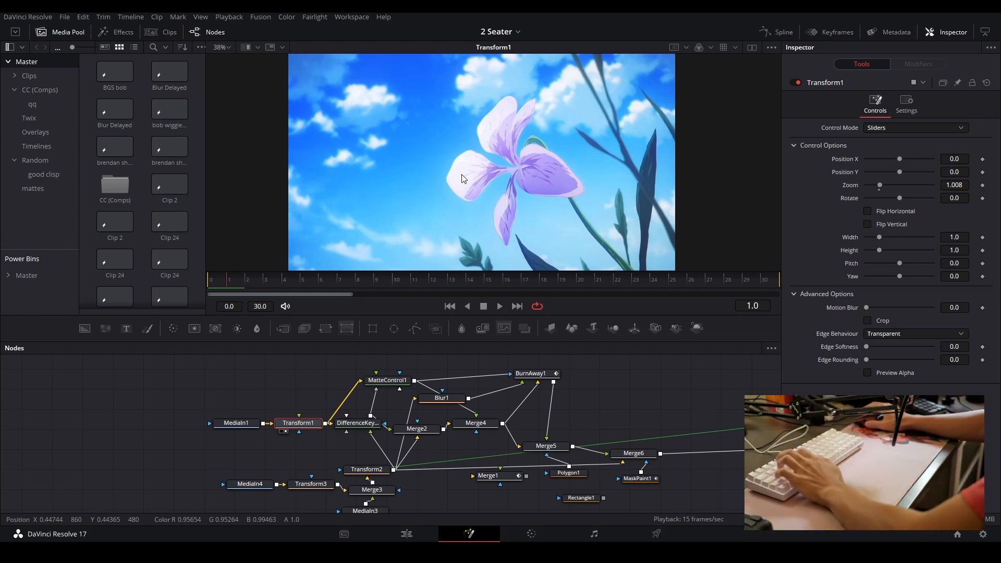
pyautogui.moveTo(359, 426); pyautogui.dragTo(515, 239)
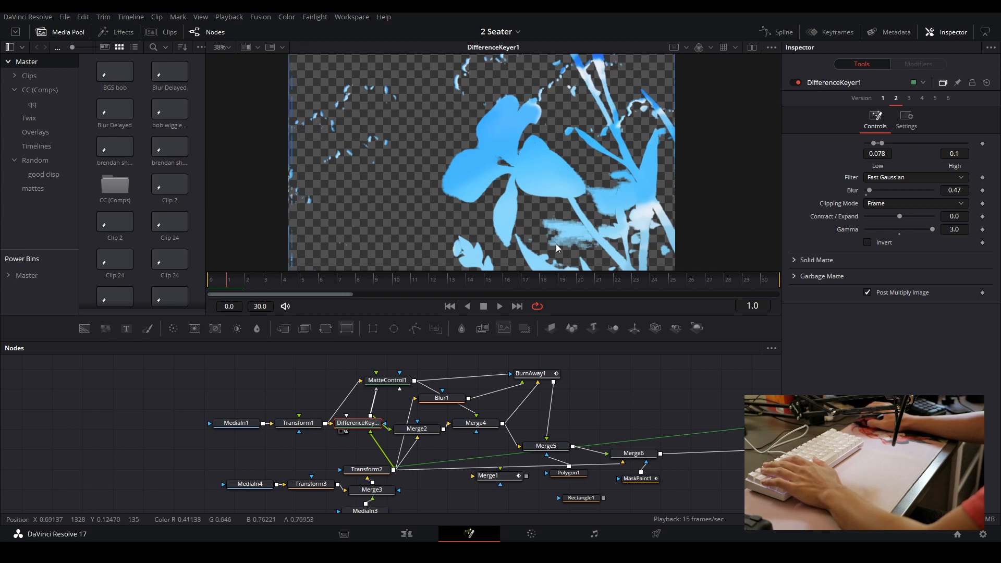
# - Show the flower cutout from MatteControl1 in the viewer and play it back
pyautogui.click(384, 386)
pyautogui.press('1')
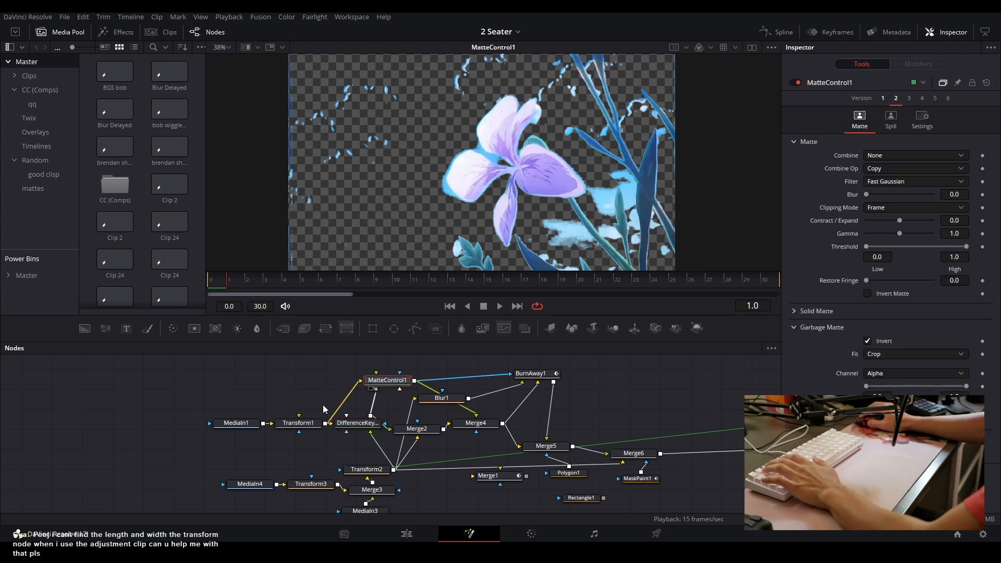
pyautogui.moveTo(305, 423); pyautogui.dragTo(370, 223)
pyautogui.moveTo(380, 384); pyautogui.dragTo(438, 222)
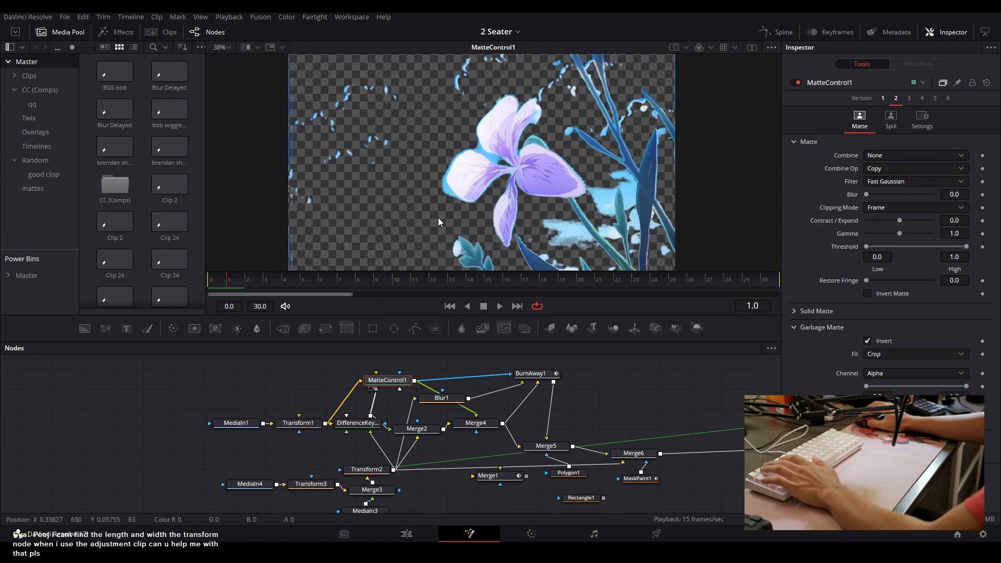
pyautogui.press('space')
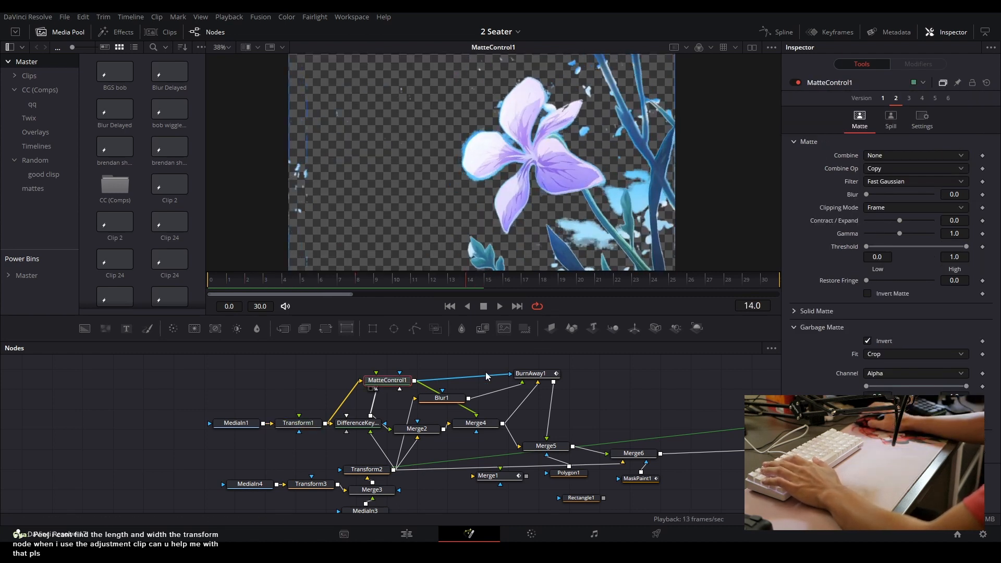
# - Examine the Transform2 and Blur1 backgrounds, and the flower composited over the sky in Merge4
pyautogui.moveTo(382, 470); pyautogui.dragTo(417, 244)
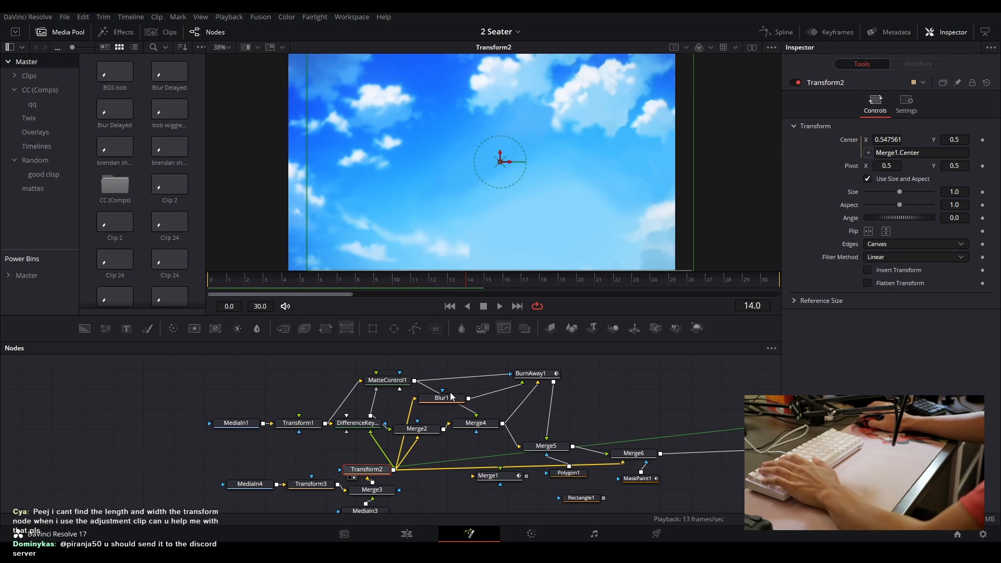
pyautogui.moveTo(451, 397); pyautogui.dragTo(496, 277)
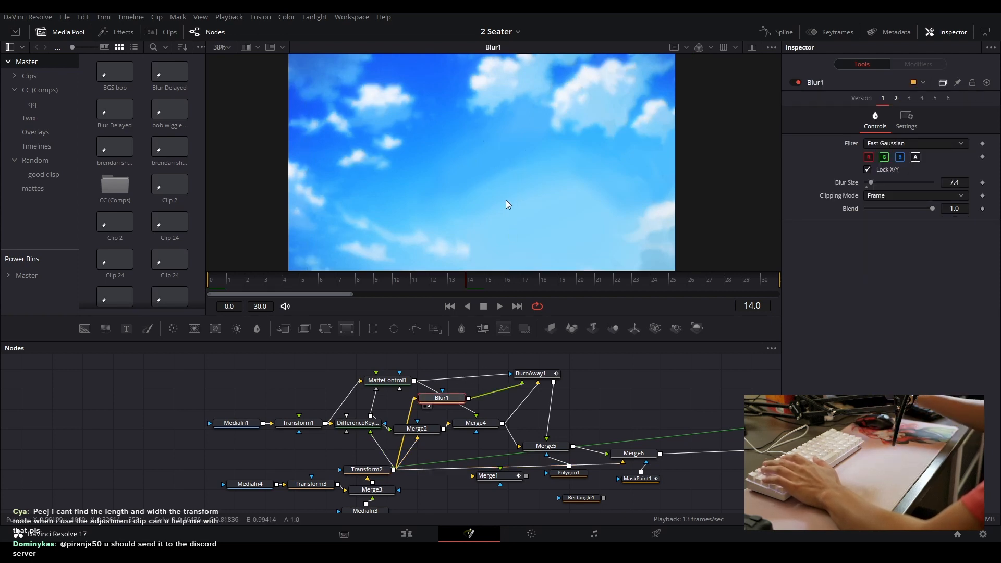
pyautogui.moveTo(514, 385); pyautogui.dragTo(489, 402)
pyautogui.click(455, 441)
pyautogui.press('2')
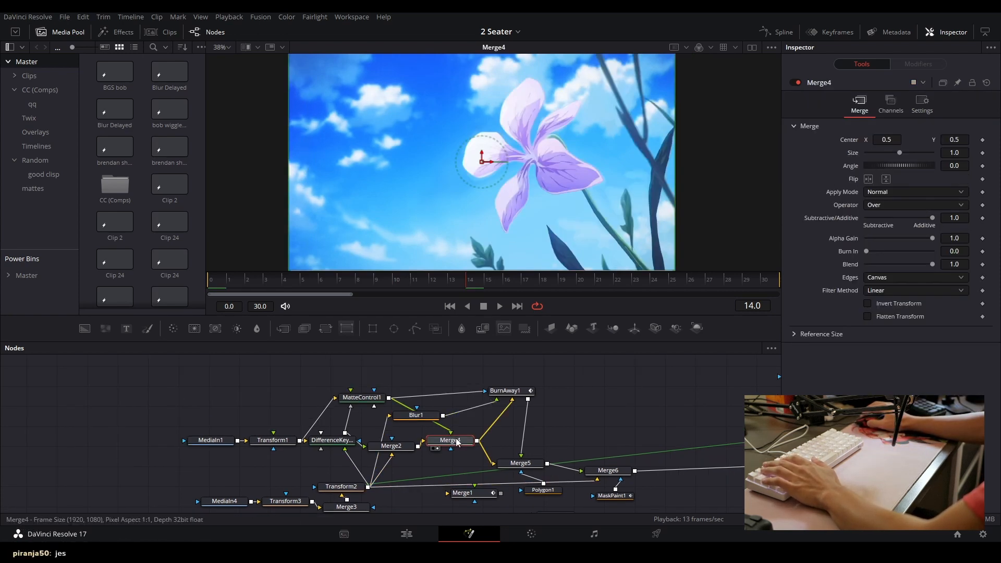
# - Compare the MatteControl1 flower cutout with the blurred sky background from Blur1
pyautogui.moveTo(364, 398); pyautogui.dragTo(494, 161)
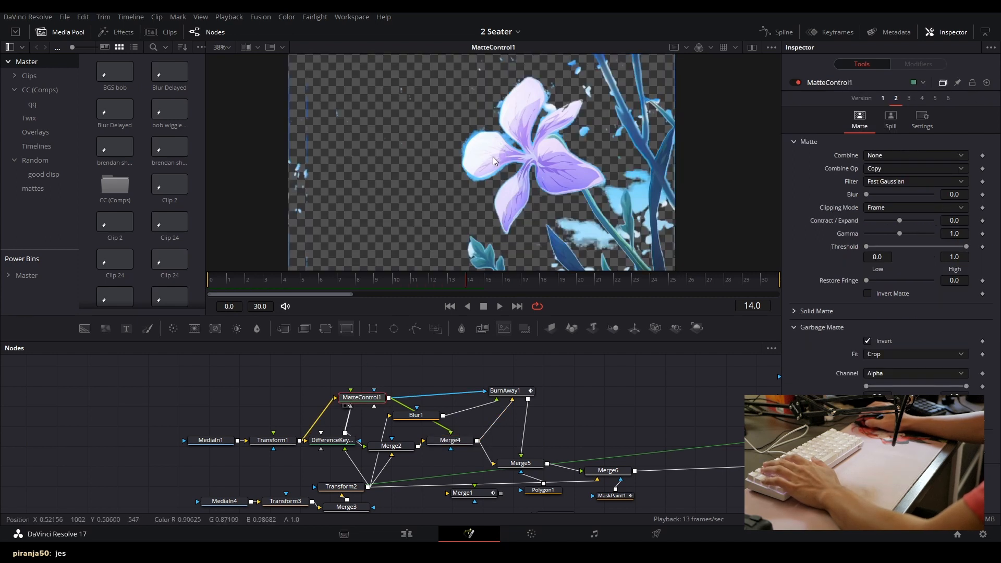
pyautogui.click(435, 415)
pyautogui.press('2')
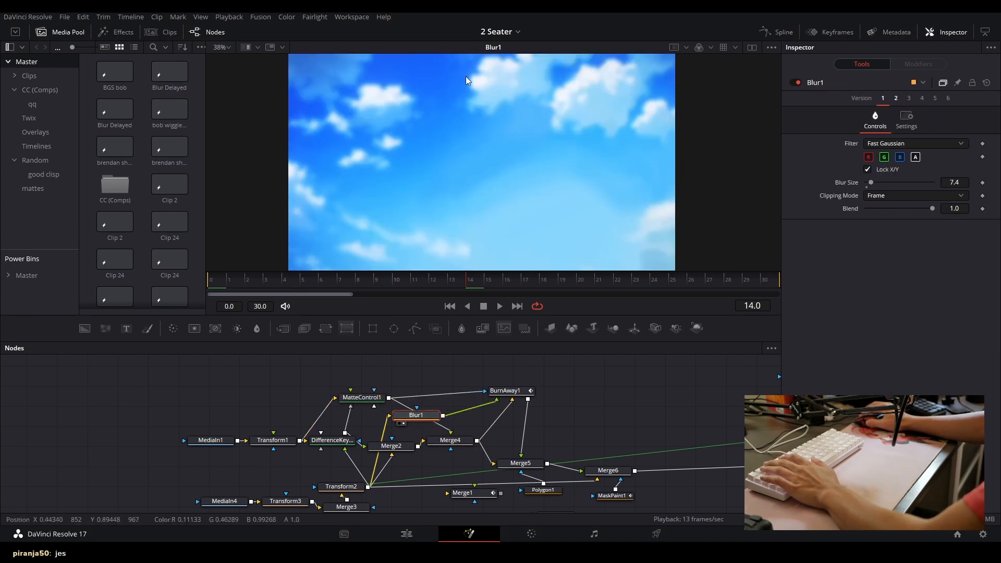
# - Show the BurnAway1 effect, return to frame 1 to examine its path, and play the animation
pyautogui.scroll(2, 504, 375)
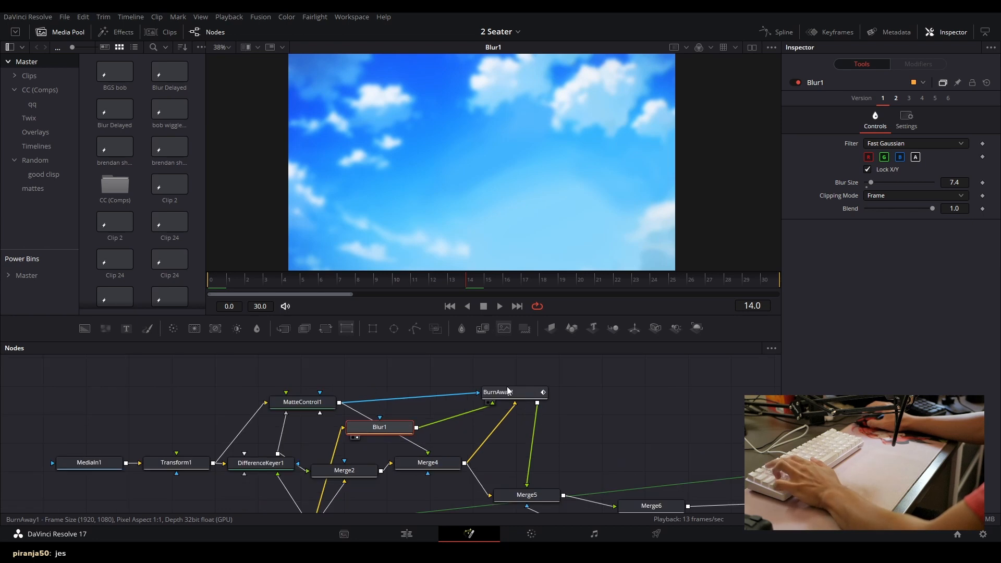
pyautogui.click(508, 392)
pyautogui.press('2')
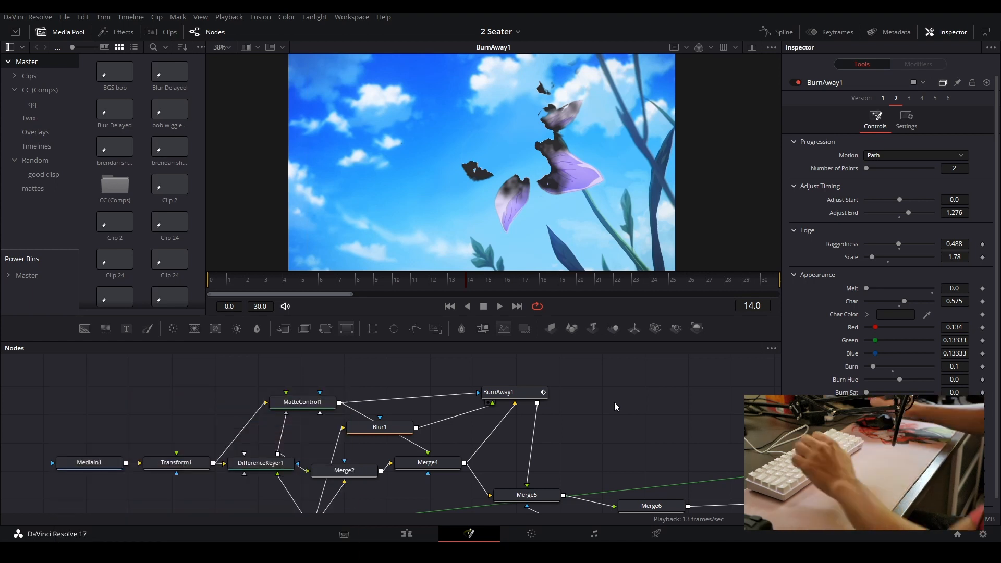
pyautogui.moveTo(308, 284); pyautogui.dragTo(227, 280)
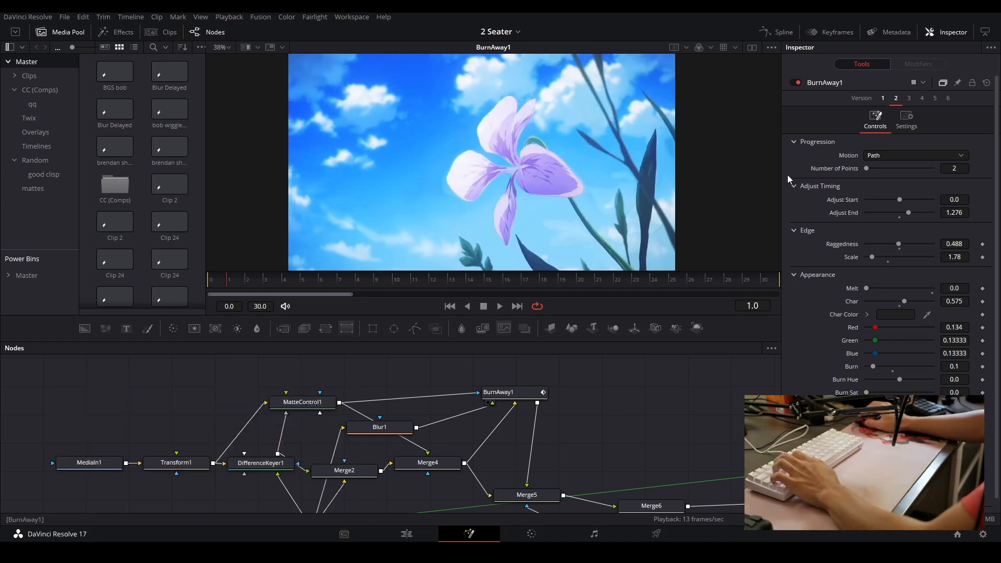
pyautogui.click(510, 393)
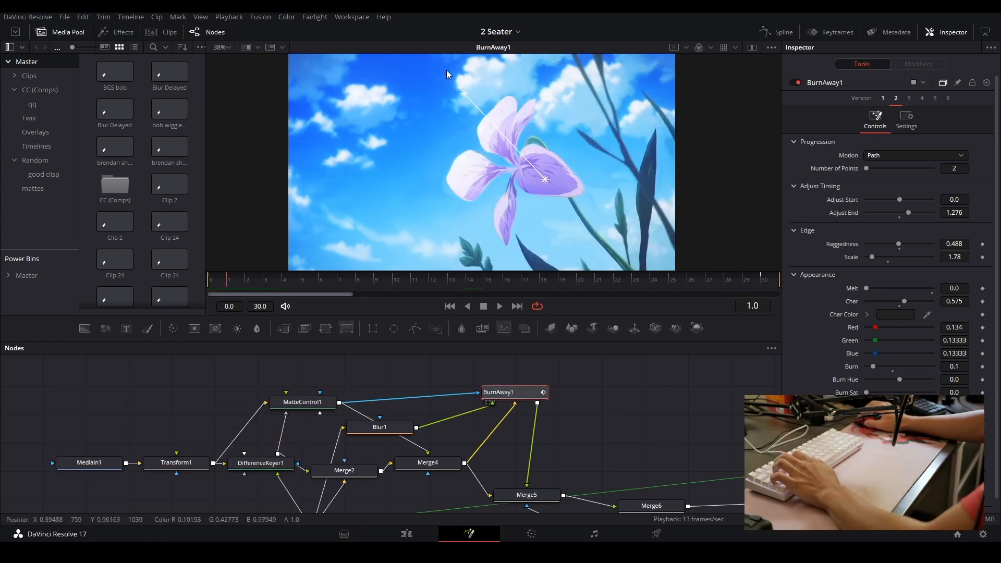
pyautogui.press('space')
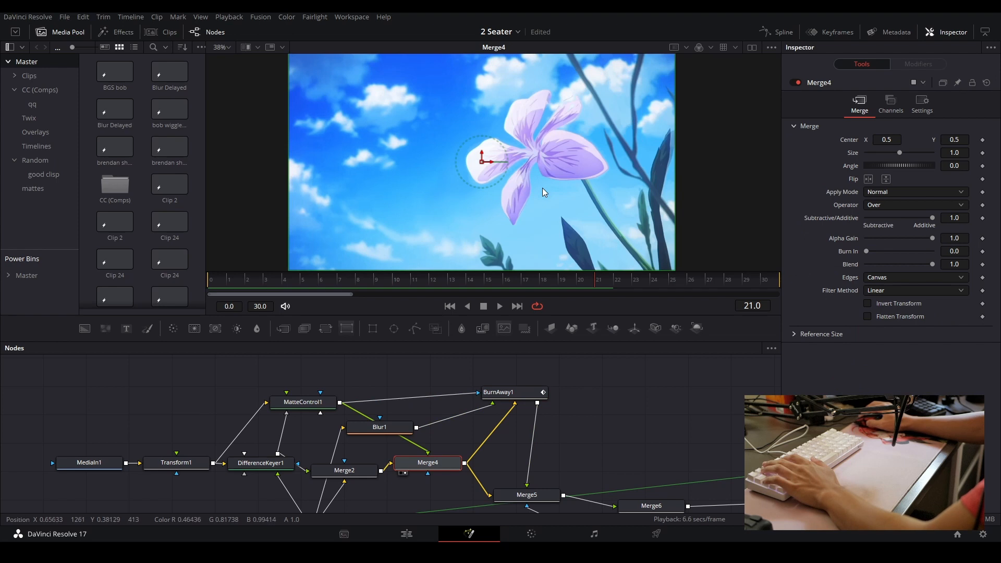
# - Show the MatteControl1 flower cutout at frame 21 in the viewer
pyautogui.click(303, 402)
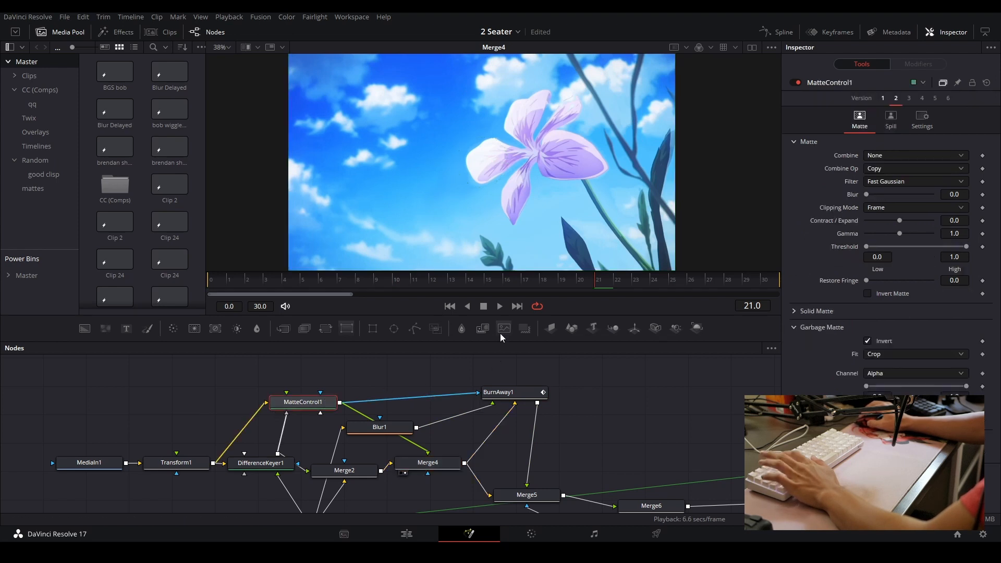
pyautogui.press('1')
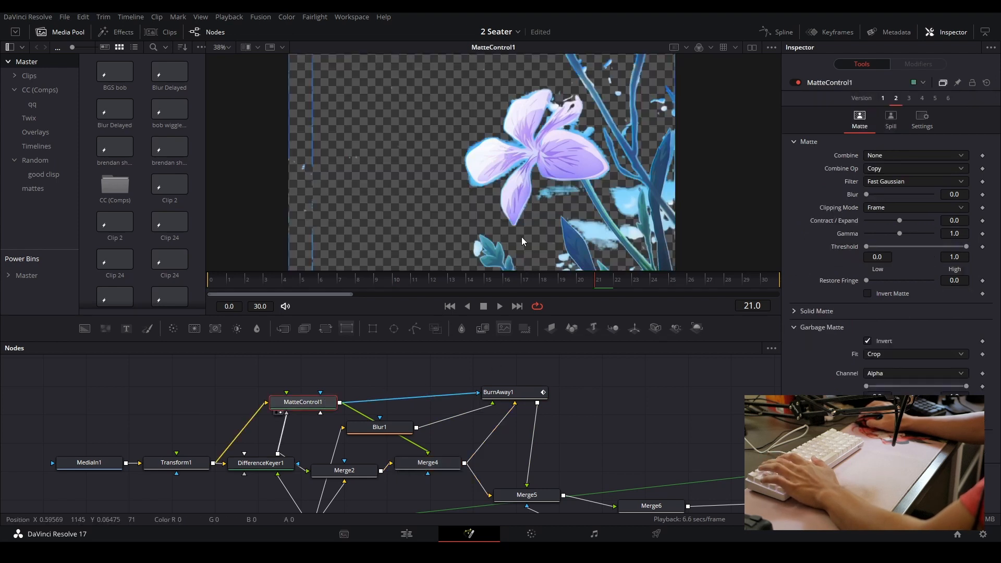
# - Compare the Blur1 sky with the BurnAway1 result, and scrub BurnAway1 from the early frames to frame 23
pyautogui.click(406, 432)
pyautogui.press('1')
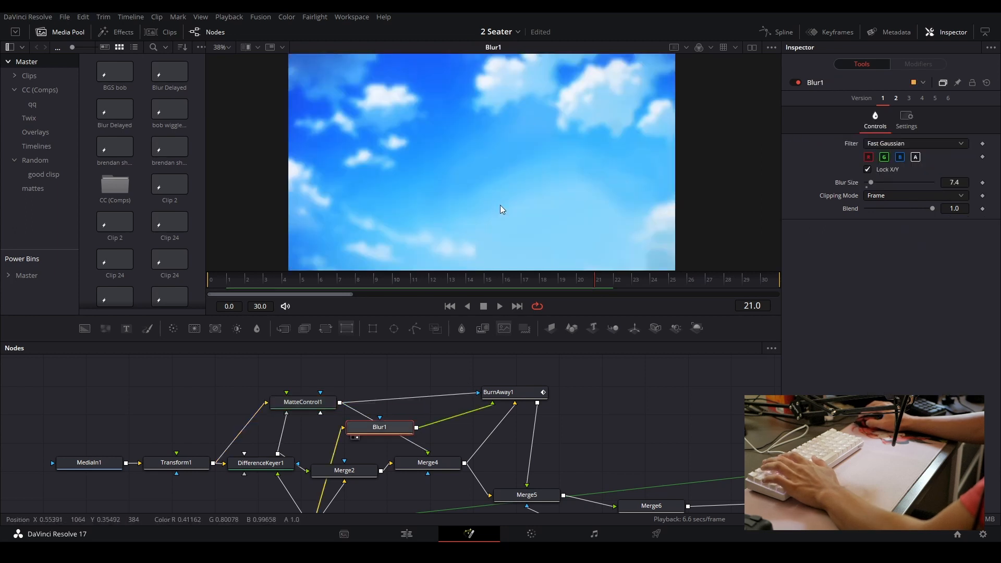
pyautogui.click(513, 392)
pyautogui.press('1')
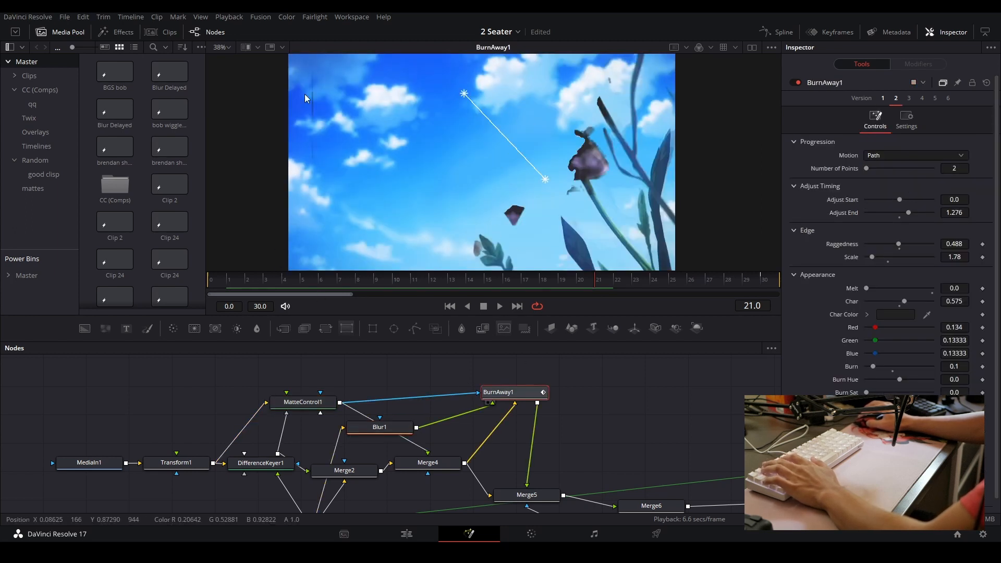
pyautogui.click(375, 280)
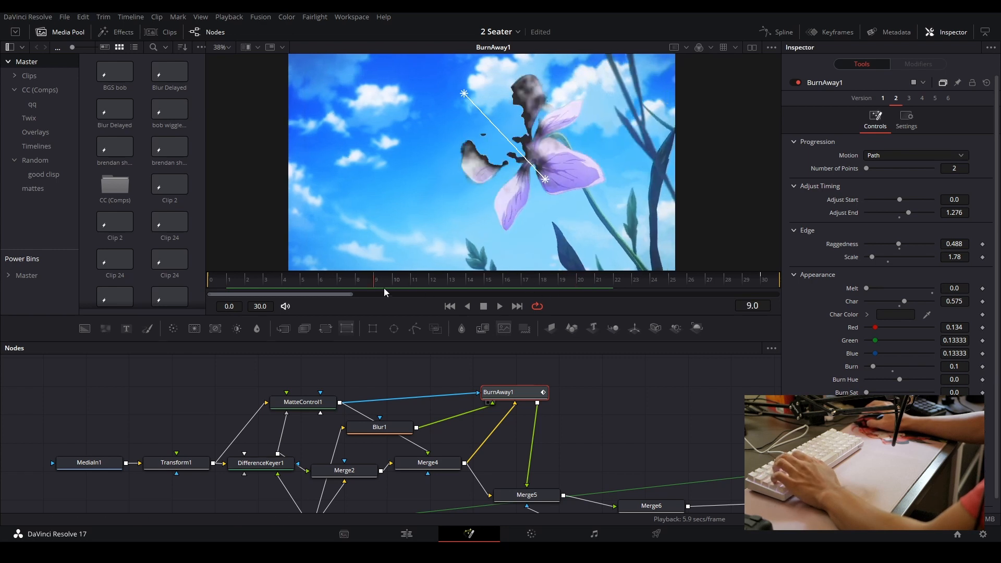
pyautogui.moveTo(384, 293); pyautogui.dragTo(338, 271)
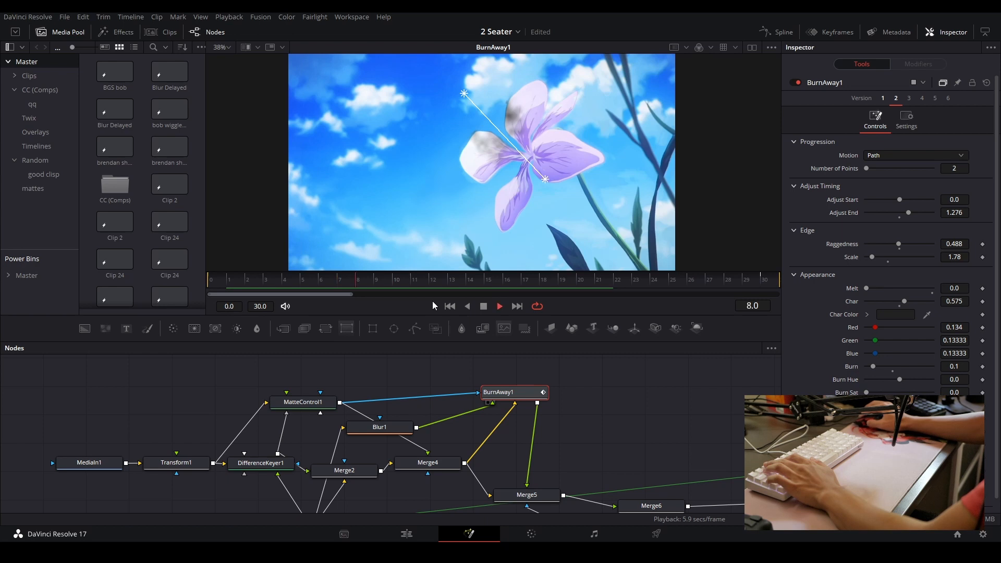
pyautogui.moveTo(415, 284); pyautogui.dragTo(649, 291)
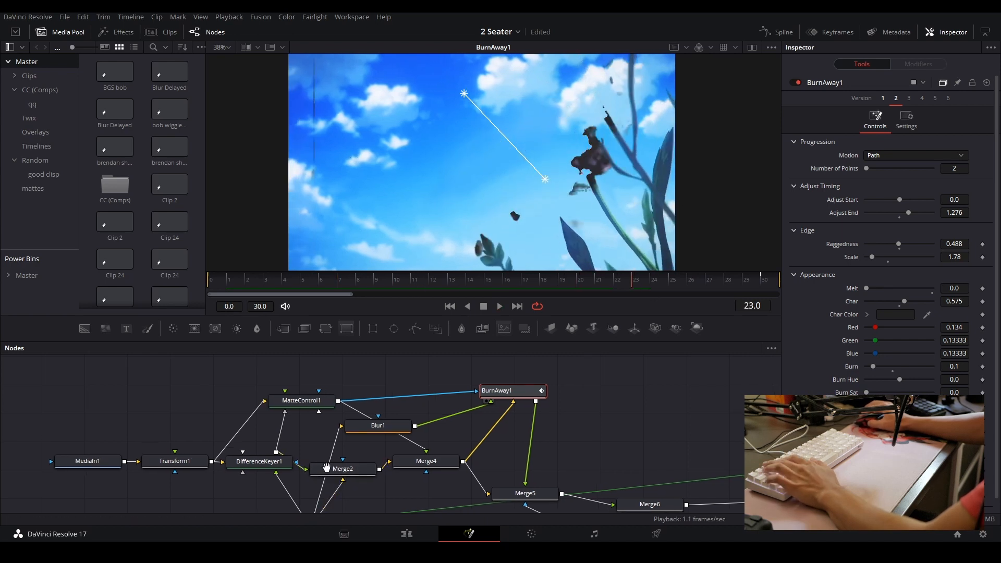
# - Show the Merge5 composite of the burning flower in the viewer and examine the nodes around it
pyautogui.moveTo(326, 467); pyautogui.dragTo(264, 456)
pyautogui.moveTo(420, 459); pyautogui.dragTo(392, 458)
pyautogui.click(447, 485)
pyautogui.press('2')
pyautogui.click(507, 429)
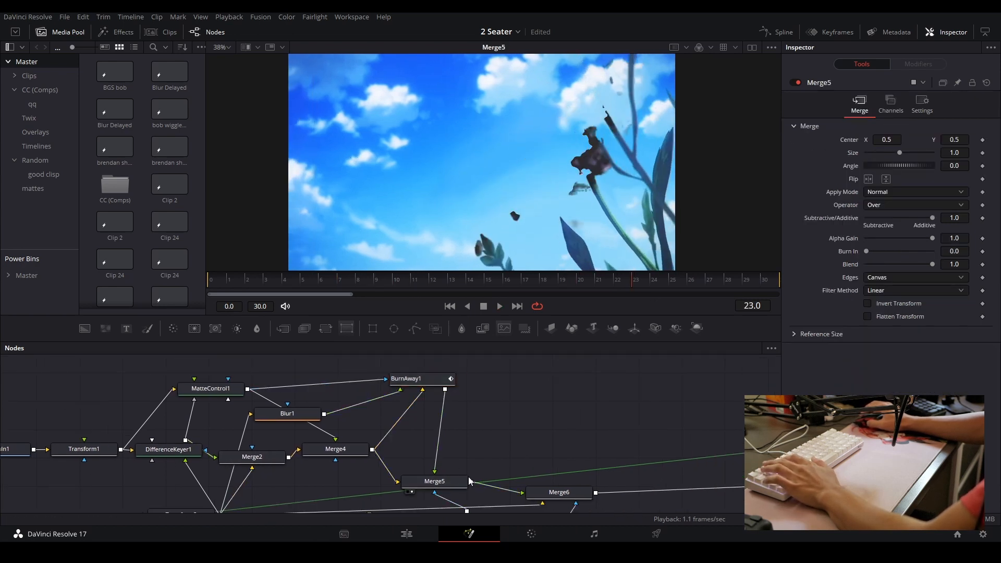
pyautogui.scroll(-3, 469, 481)
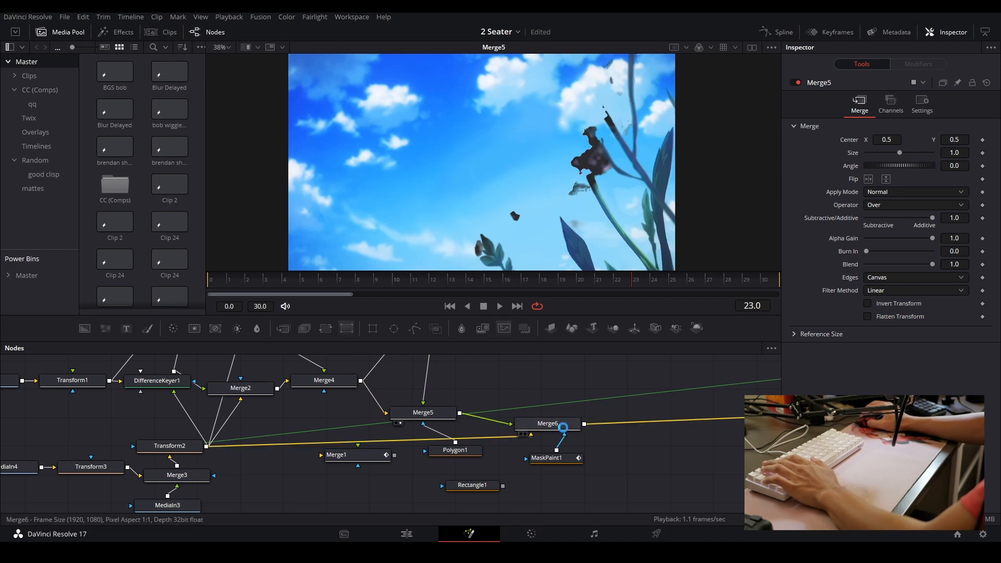
# - Compare the clean Transform2 sky with the Merge6 composite, play Merge6 to frame 28, and compare it with Merge5
pyautogui.click(563, 428)
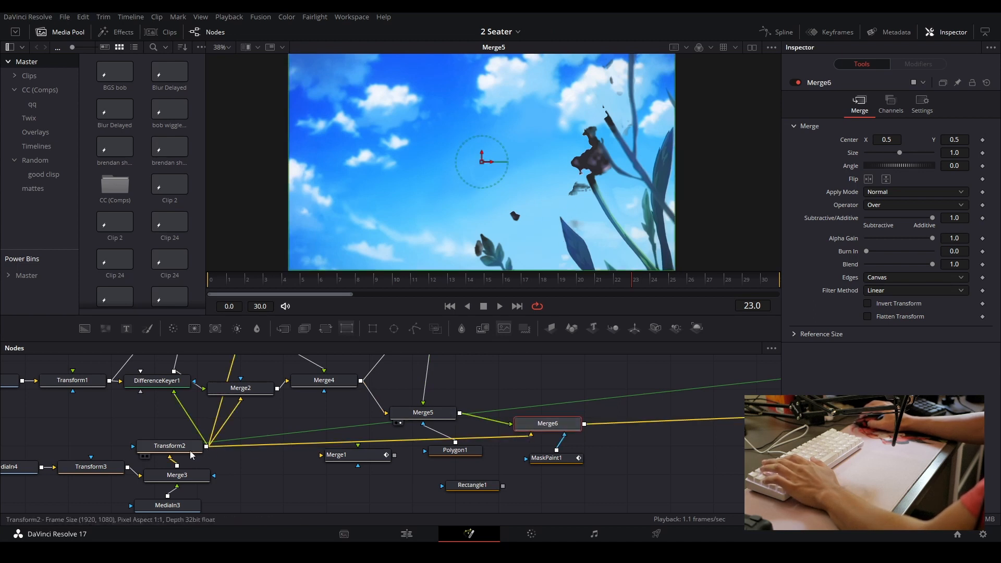
pyautogui.click(174, 447)
pyautogui.press('2')
pyautogui.click(548, 427)
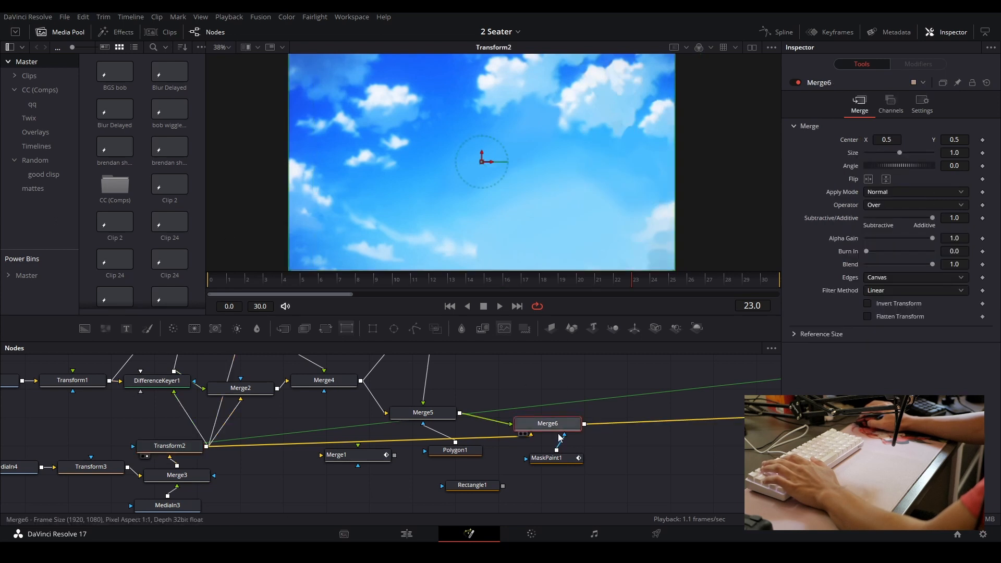
pyautogui.press('2')
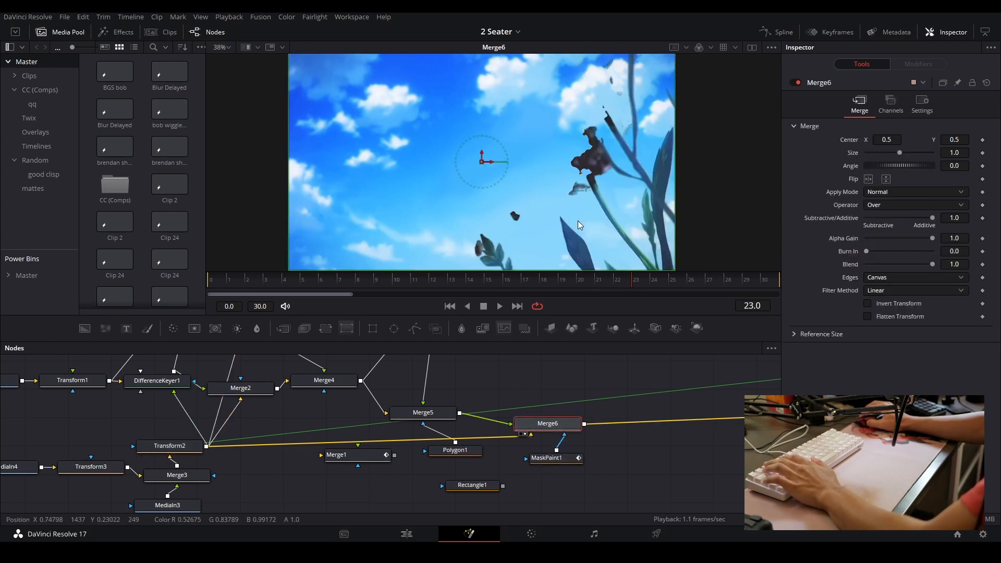
pyautogui.press('space')
pyautogui.press('space')
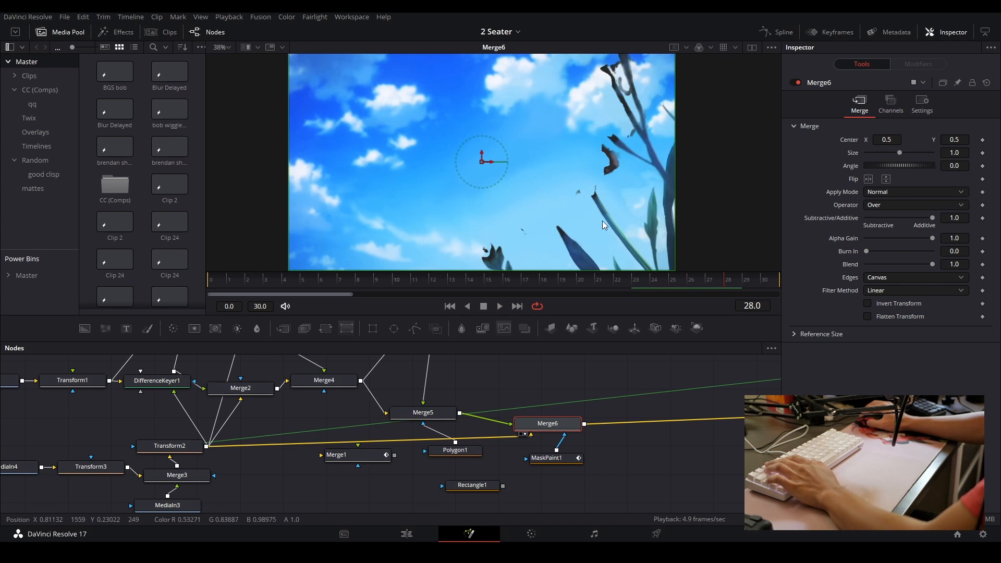
pyautogui.click(417, 415)
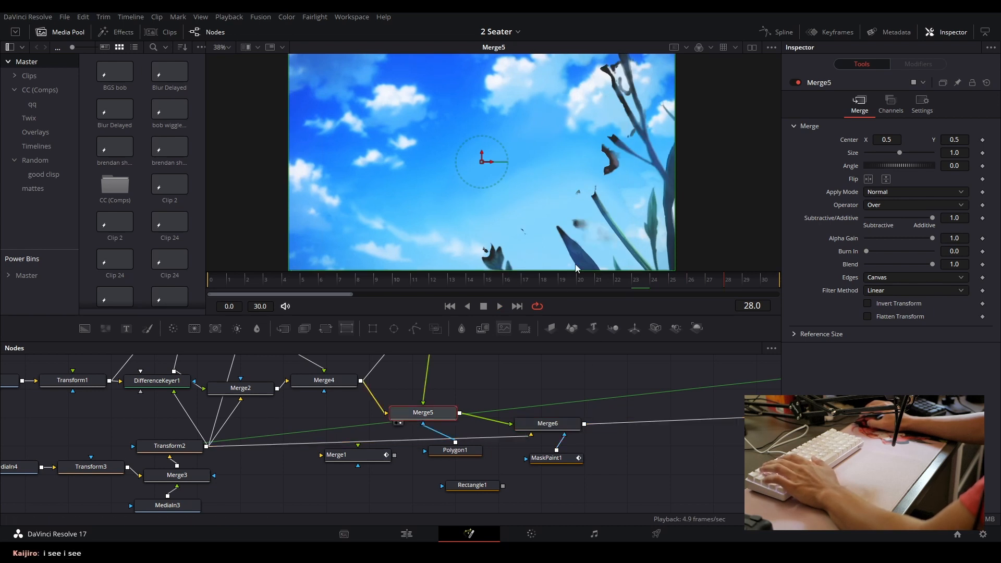
pyautogui.click(558, 420)
# - Show the output of Instance_Transform2, fed by FastNoise3 and ErodeDilate1, in the viewer
pyautogui.moveTo(570, 452); pyautogui.dragTo(391, 524)
pyautogui.click(512, 392)
pyautogui.click(512, 396)
pyautogui.click(495, 454)
pyautogui.press('2')
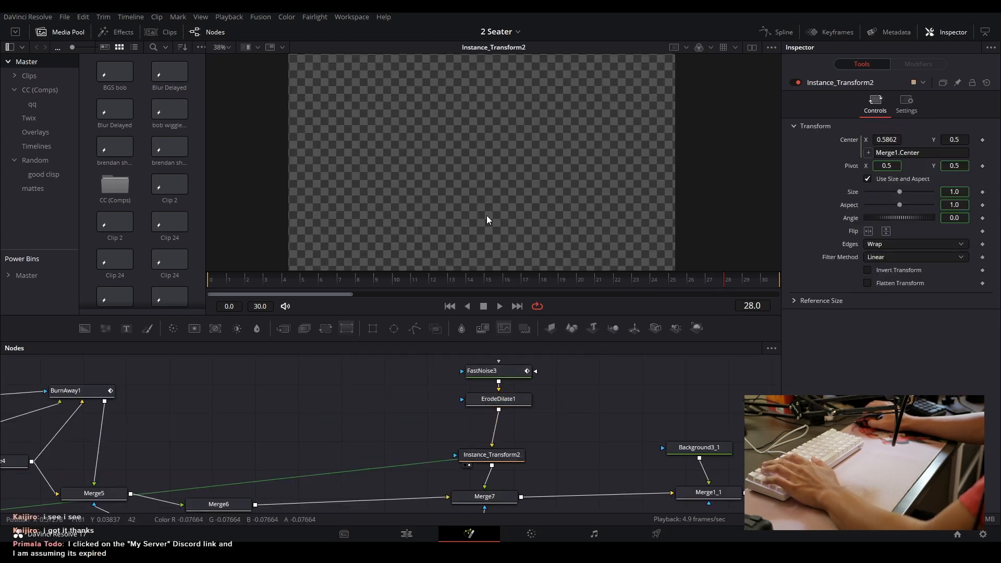
# - Examine the Merge7 composite and the pj_displacement_map gradient that masks it
pyautogui.click(500, 494)
pyautogui.moveTo(509, 480); pyautogui.dragTo(517, 414)
pyautogui.press('2')
pyautogui.click(518, 414)
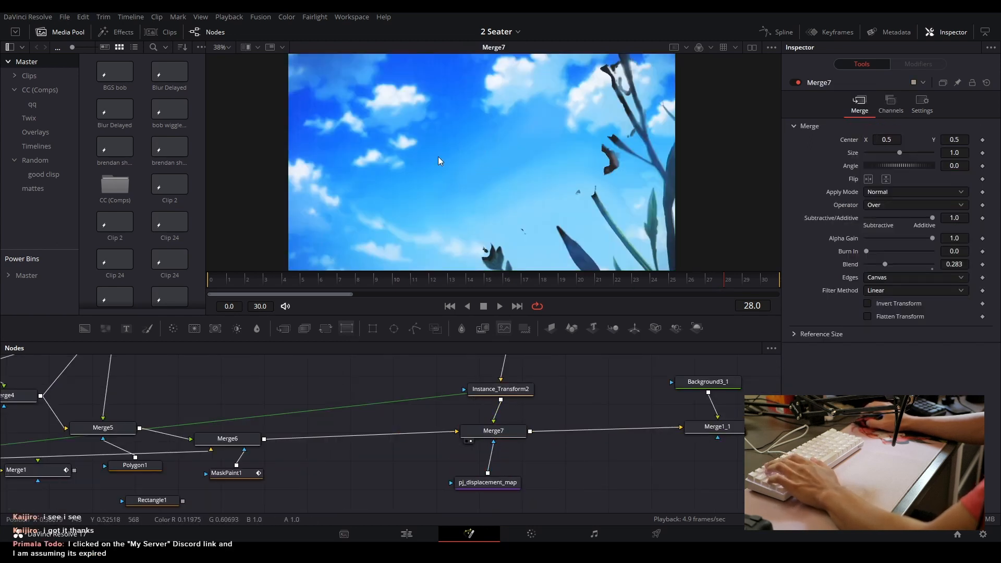
pyautogui.scroll(4, 346, 80)
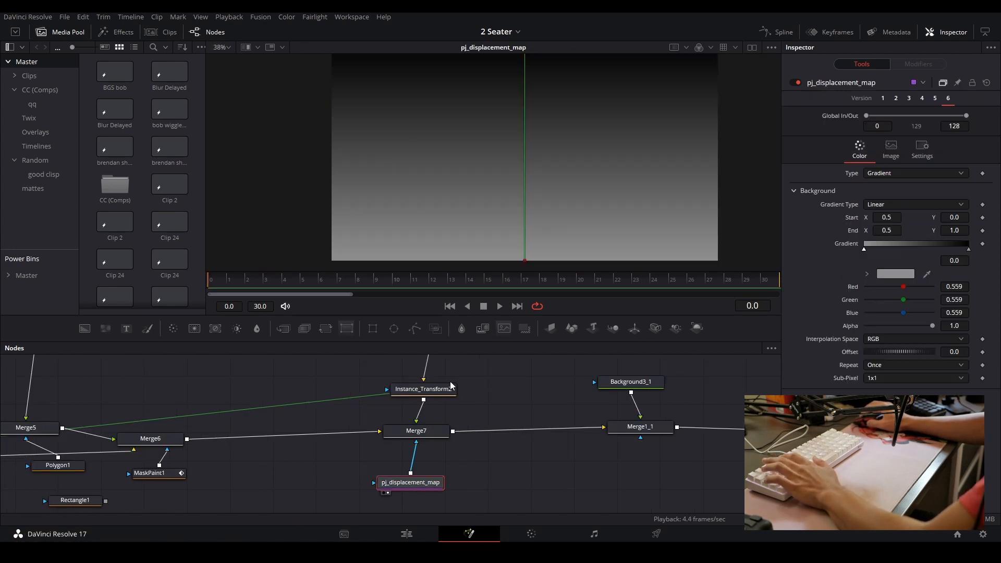
pyautogui.moveTo(416, 431); pyautogui.dragTo(392, 145)
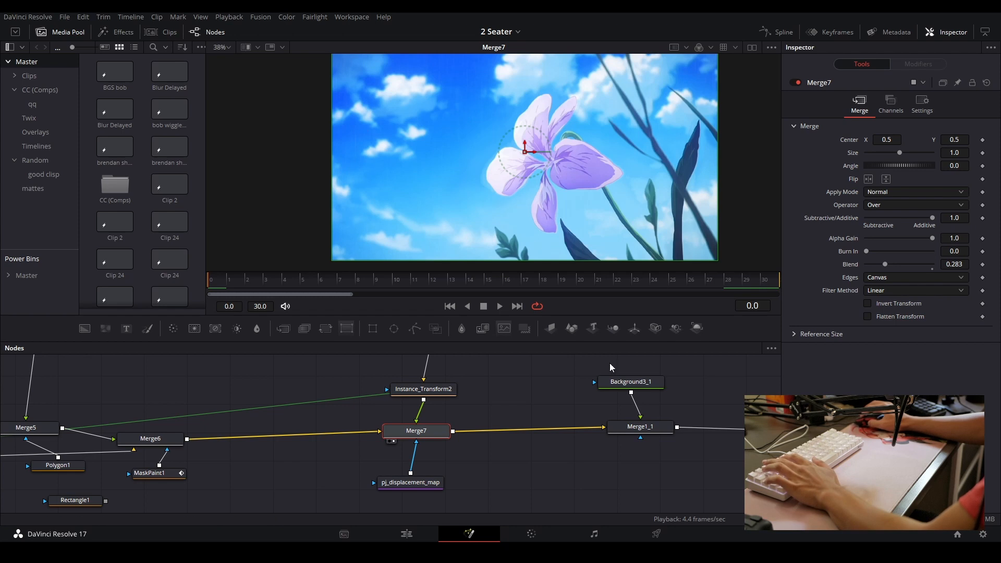
# - Show Merge1_1 in the viewer and examine the radial gradient of Background3_1 that feeds it
pyautogui.moveTo(634, 409); pyautogui.dragTo(613, 408)
pyautogui.moveTo(433, 389); pyautogui.dragTo(409, 384)
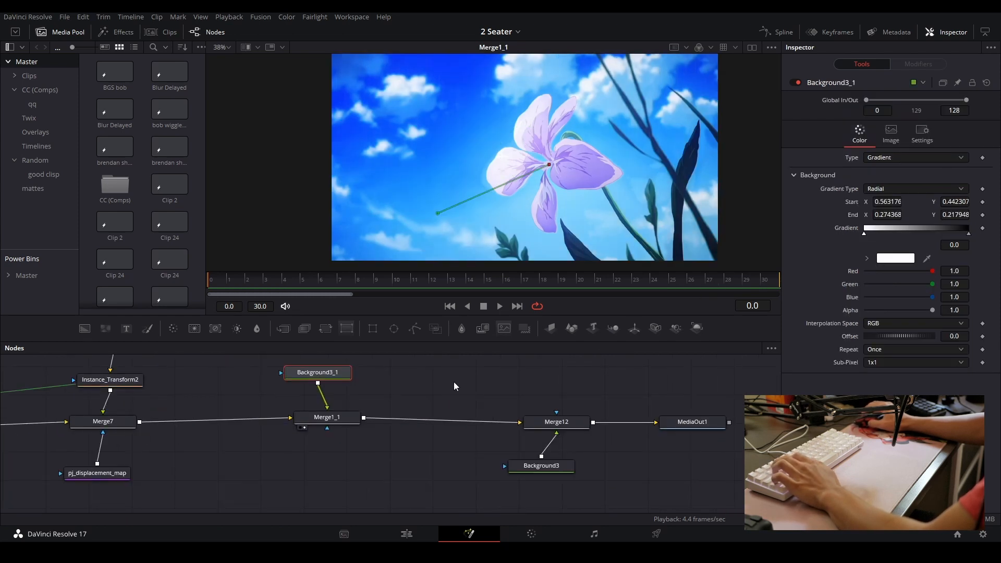
pyautogui.click(453, 383)
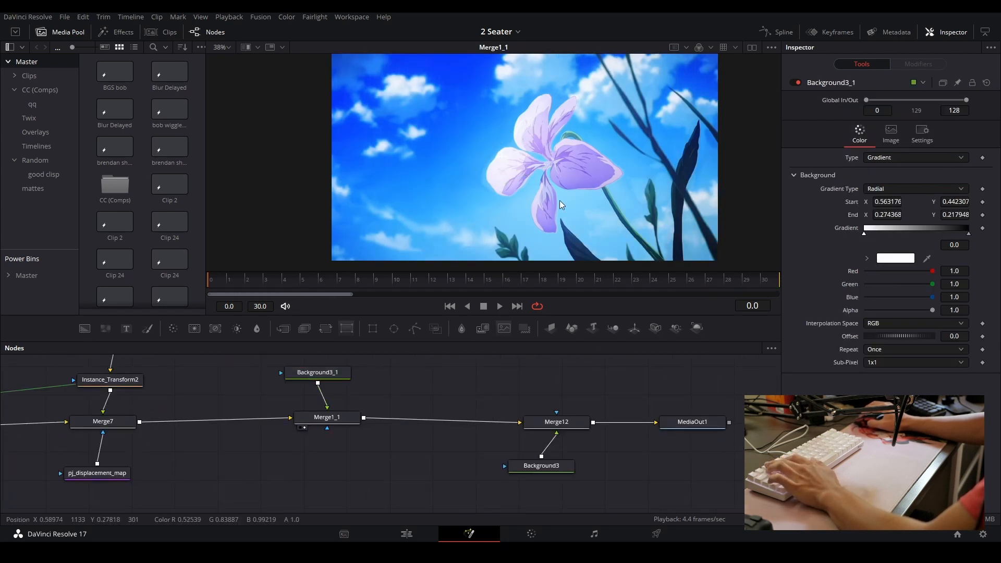
# - Compare the black-to-white Background3 gradient with the Merge12 composite that applies it in Hue mode
pyautogui.click(565, 421)
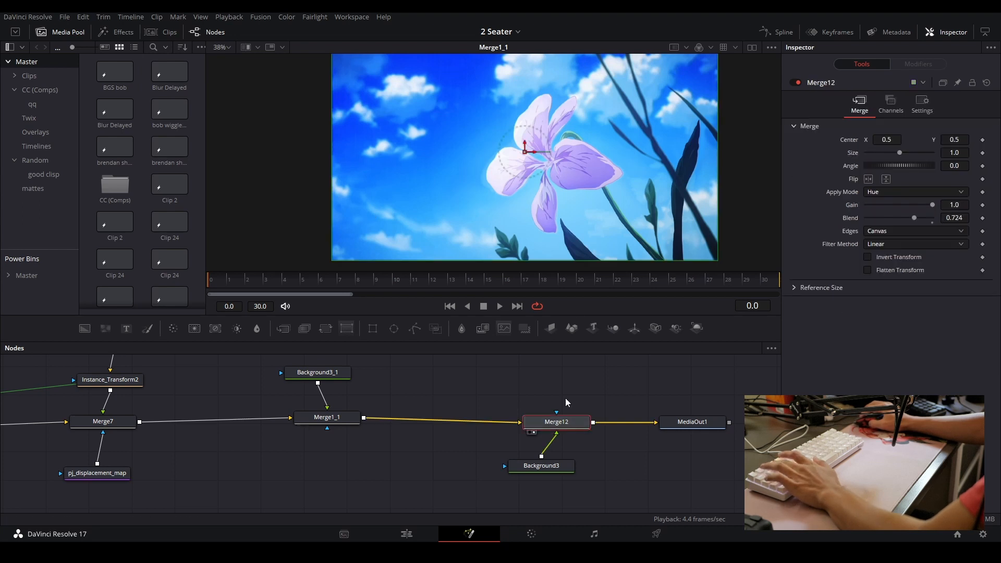
pyautogui.press('1')
pyautogui.click(557, 470)
pyautogui.press('1')
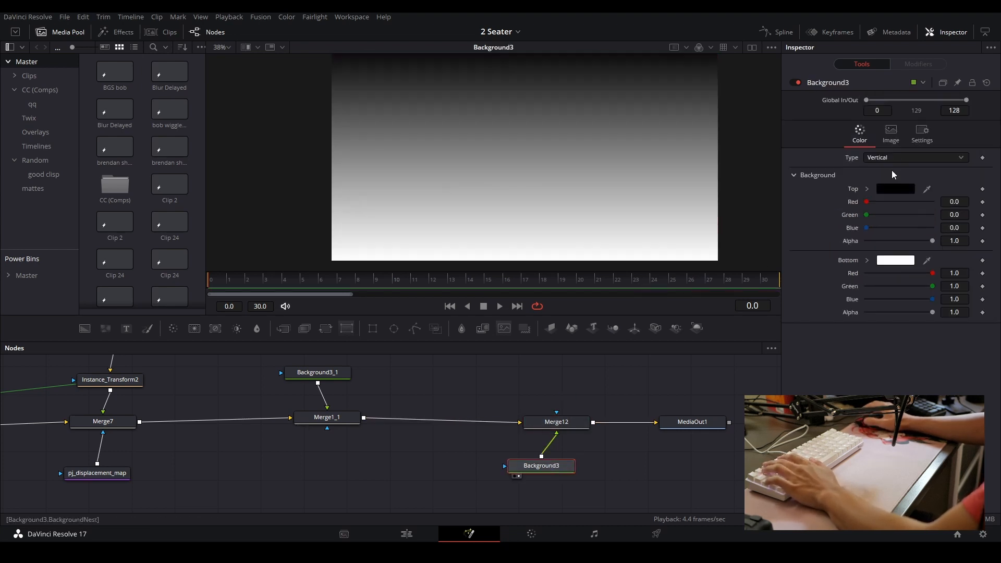
pyautogui.moveTo(541, 190); pyautogui.dragTo(532, 201)
pyautogui.click(554, 422)
pyautogui.press('1')
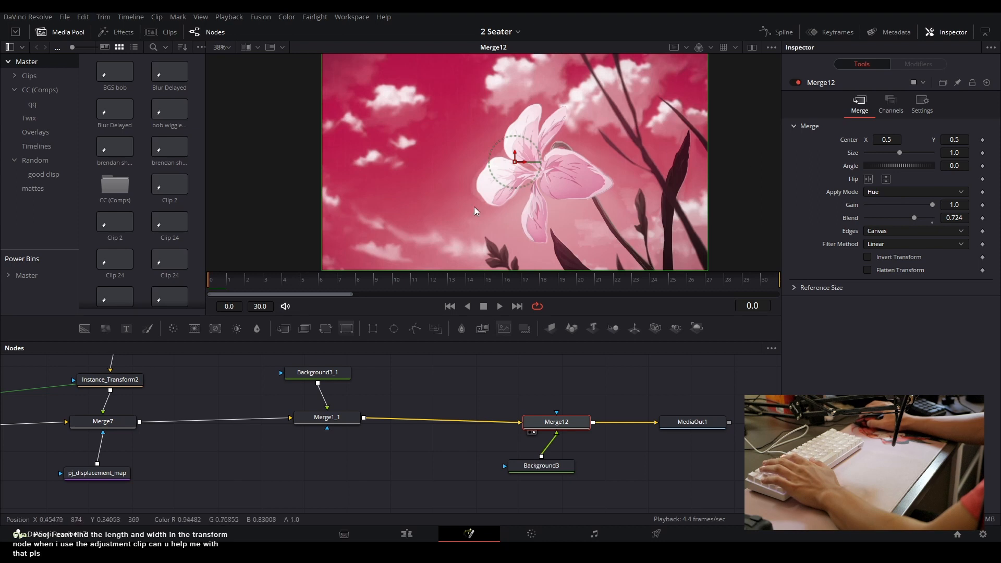
# - Show the final MediaOut1 result in the viewer
pyautogui.click(518, 371)
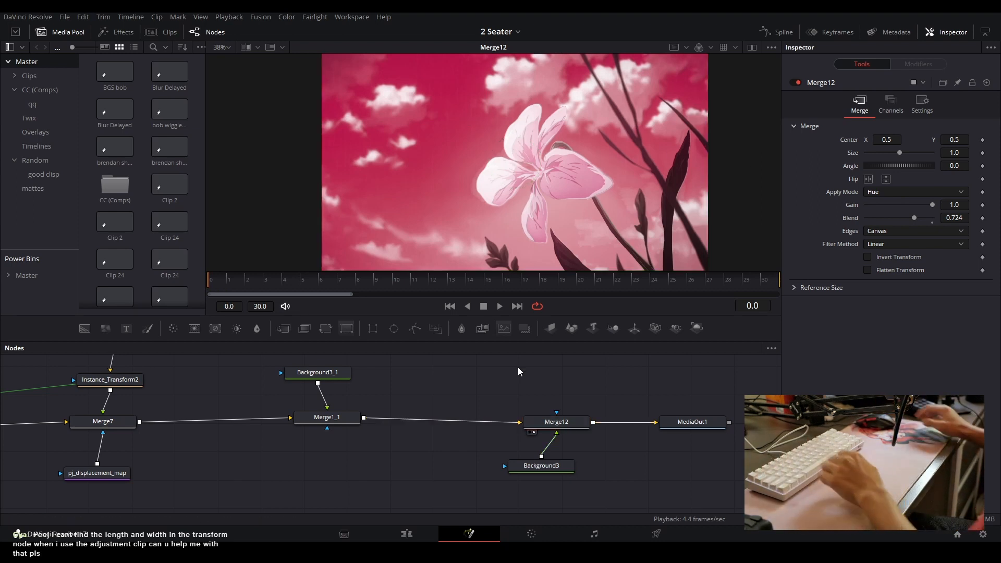
pyautogui.click(713, 427)
pyautogui.click(592, 490)
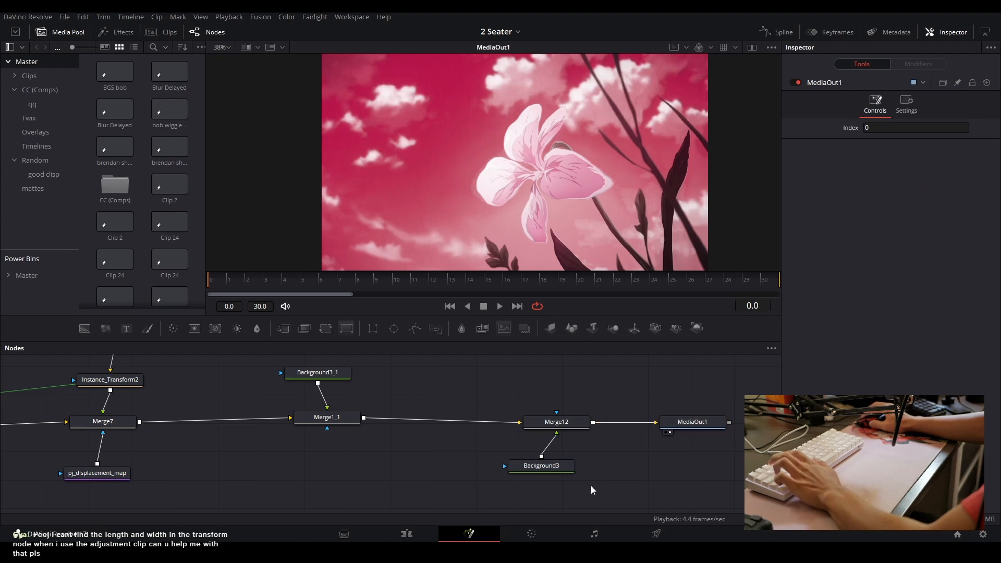
# - Return to the edit timeline and open Compound Clip 1 from Timeline 3 in Fusion
pyautogui.click(406, 532)
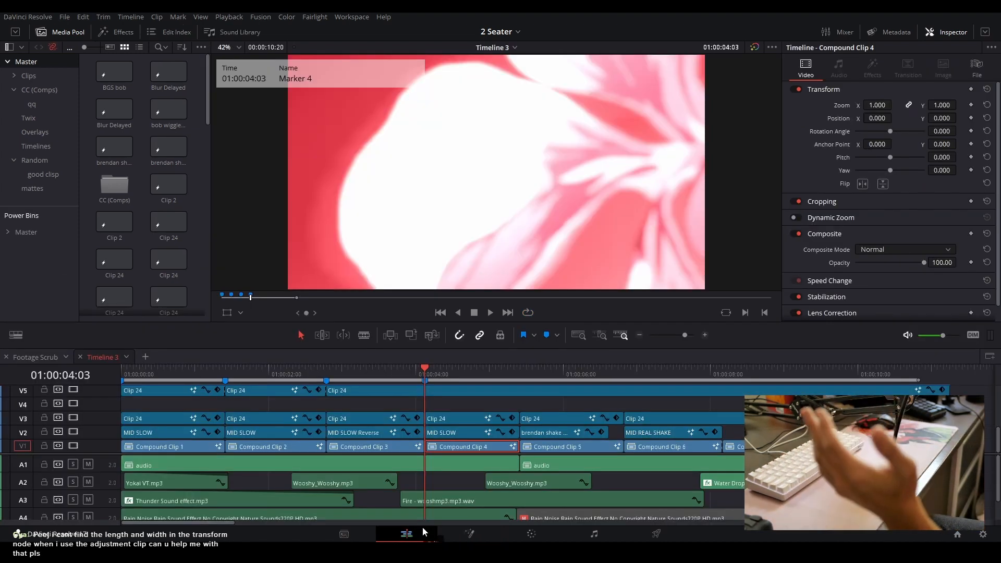
pyautogui.rightClick(283, 445)
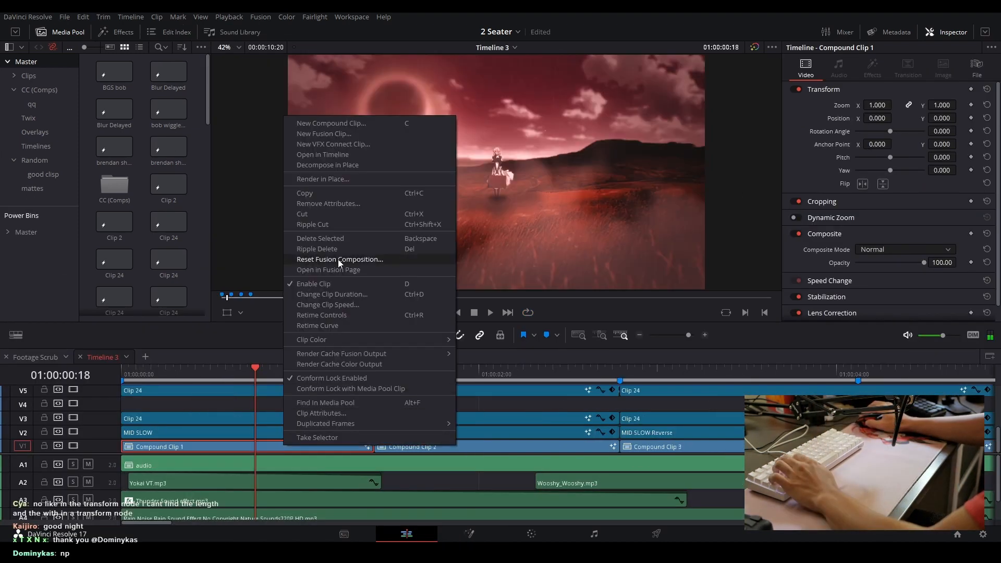
pyautogui.click(326, 269)
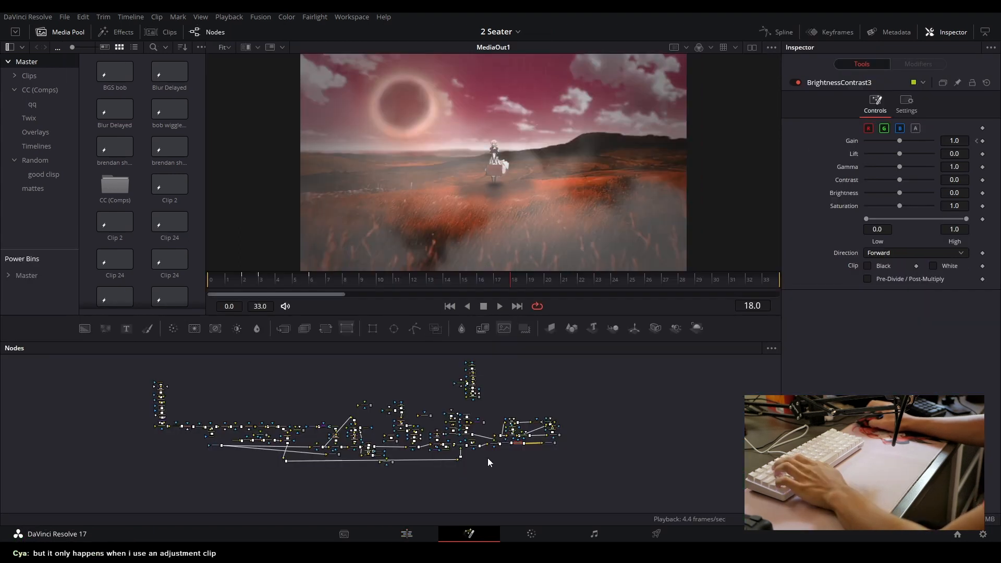
# - Examine the eclipse in the MediaOut1 image up close, along with the composition's large node tree
pyautogui.scroll(2, 360, 379)
pyautogui.moveTo(419, 156); pyautogui.dragTo(434, 194)
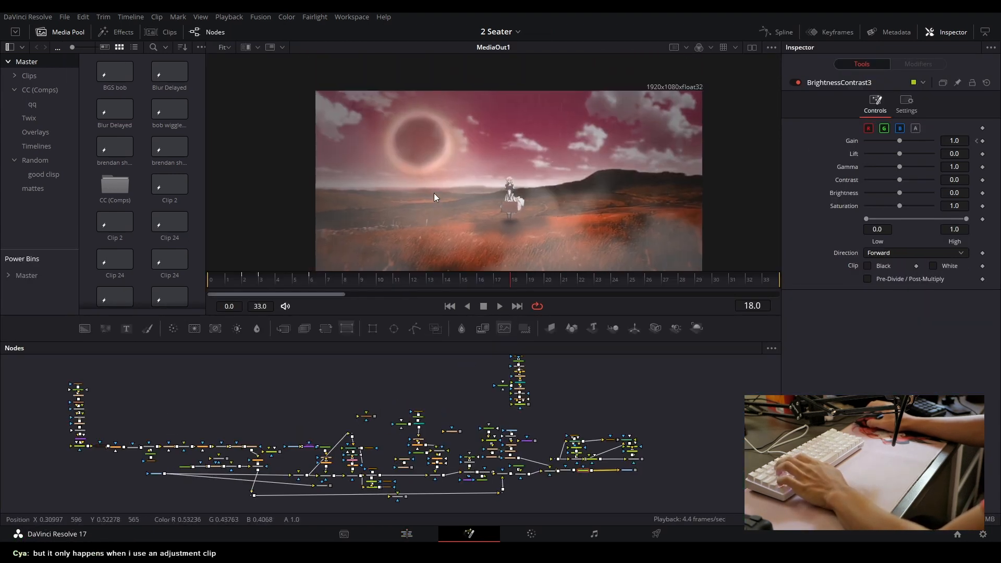
pyautogui.scroll(4, 416, 130)
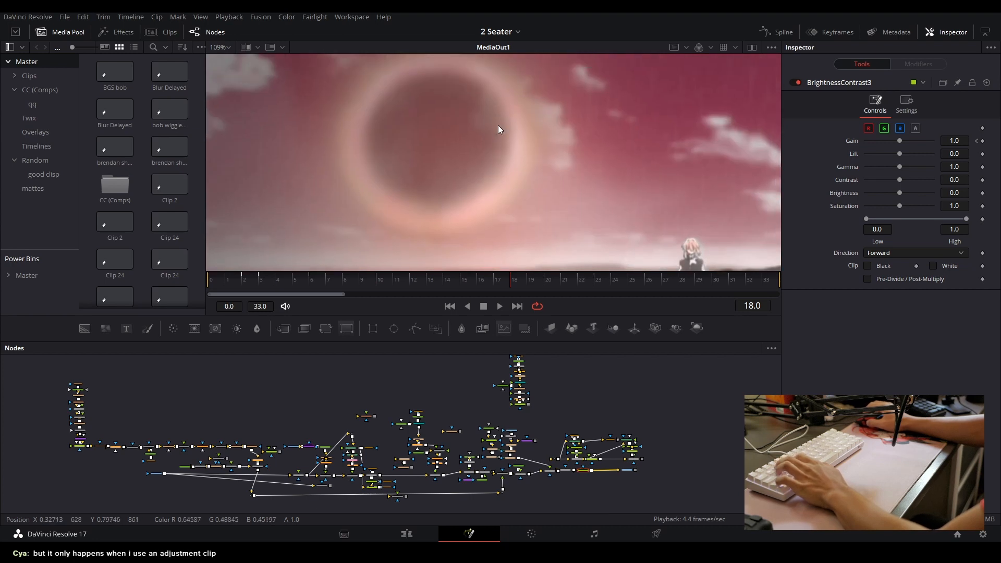
pyautogui.moveTo(498, 126); pyautogui.dragTo(491, 143)
pyautogui.moveTo(309, 407); pyautogui.dragTo(499, 378)
pyautogui.moveTo(251, 445); pyautogui.dragTo(230, 478)
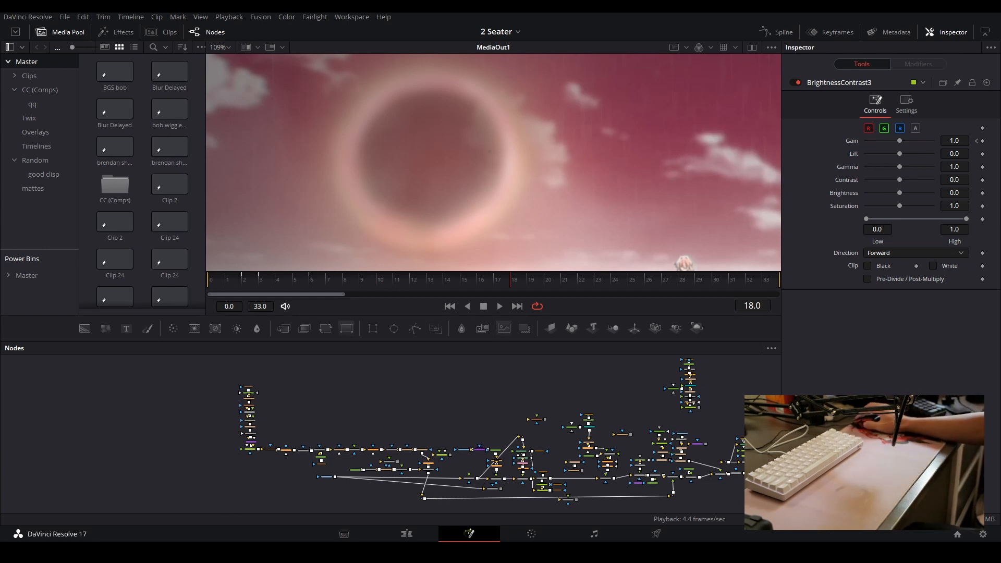
# - Switch to the web browser and open the Instagram site
pyautogui.hotkey('alt', 'Tab')
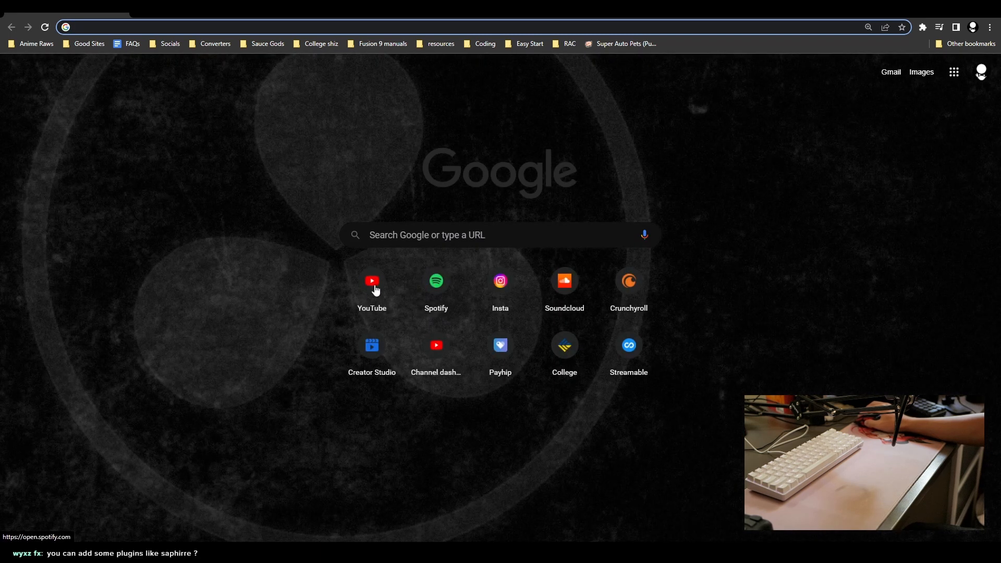
pyautogui.click(374, 284)
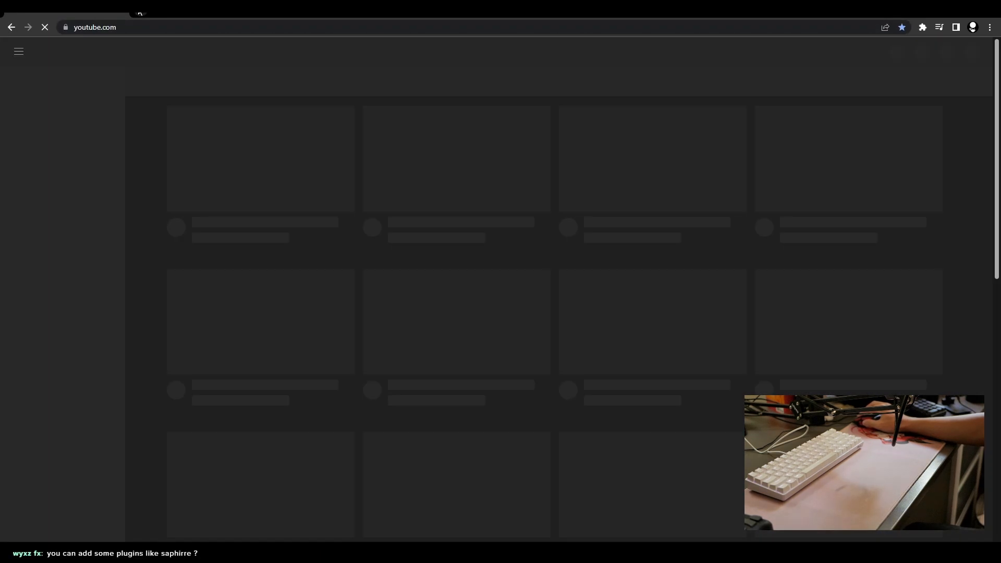
pyautogui.hotkey('alt', 'Left')
pyautogui.click(495, 297)
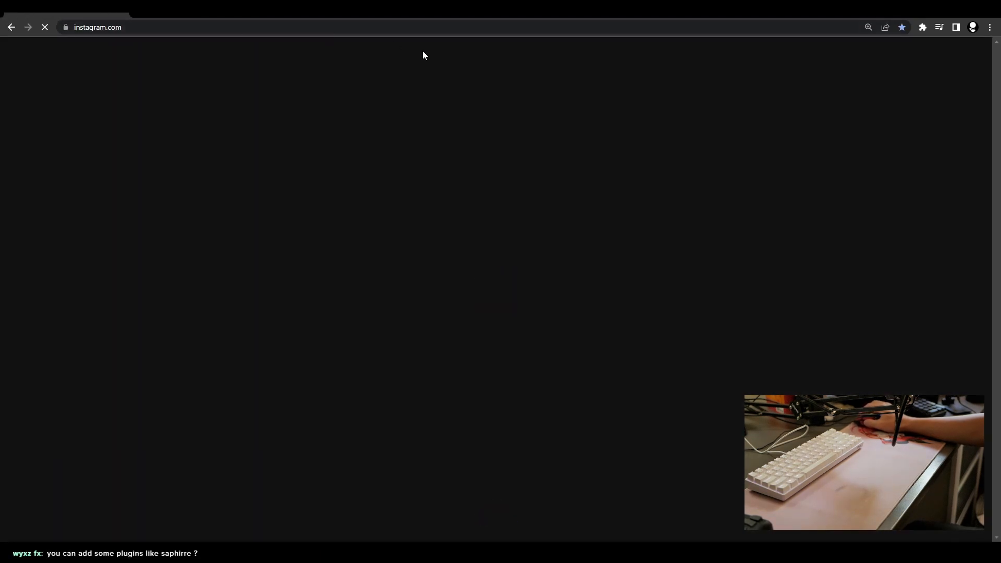
# - Watch the #at5qualifiers anime edit post, pause it at 0:08, and switch back to DaVinci Resolve
pyautogui.click(364, 327)
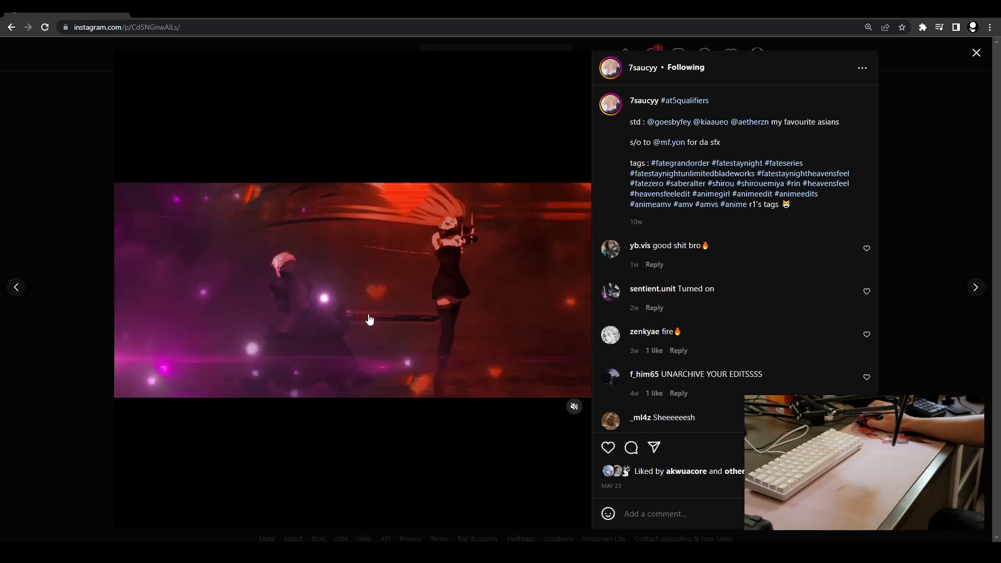
pyautogui.click(369, 319)
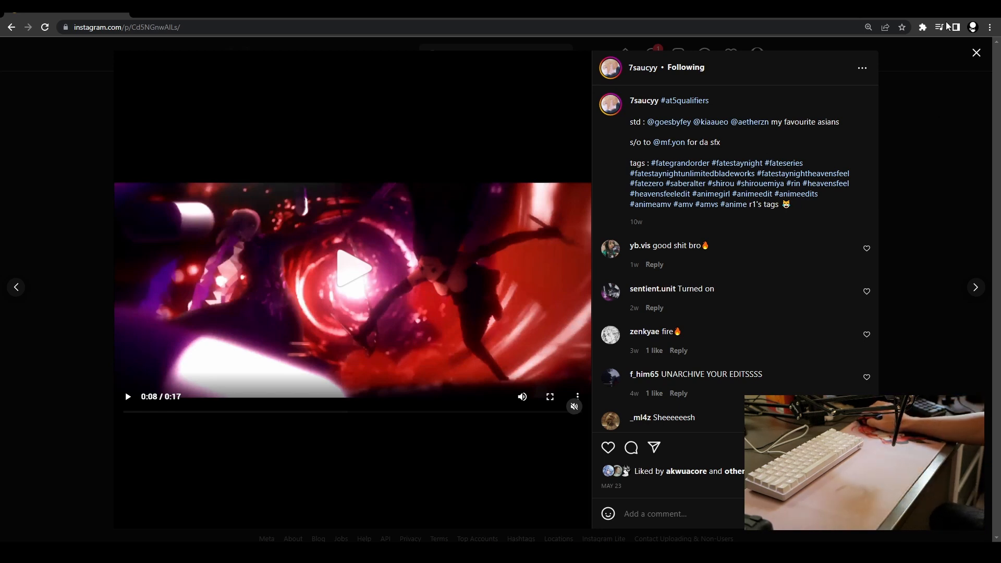
pyautogui.click(941, 15)
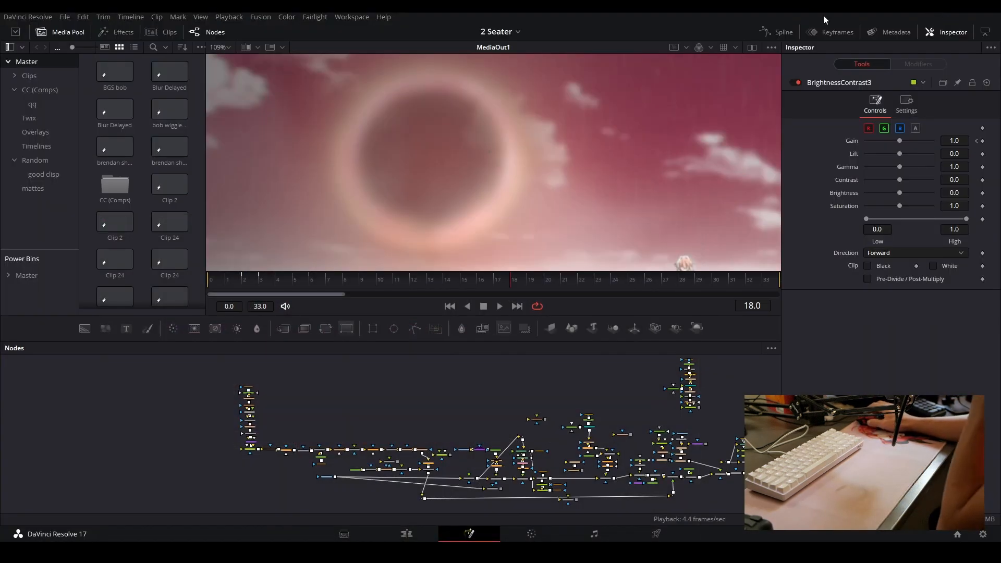
# - View the FastNoise3_1 output, the Rectangle1 mask feeding it, and the masked noise again at the head of the eclipse chain
pyautogui.scroll(5, 309, 391)
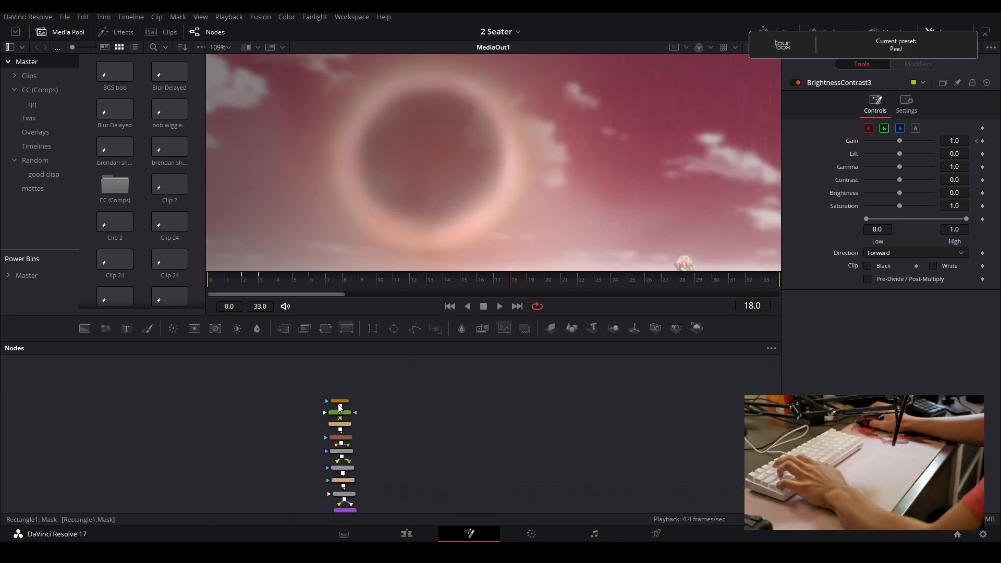
pyautogui.click(344, 427)
pyautogui.press('1')
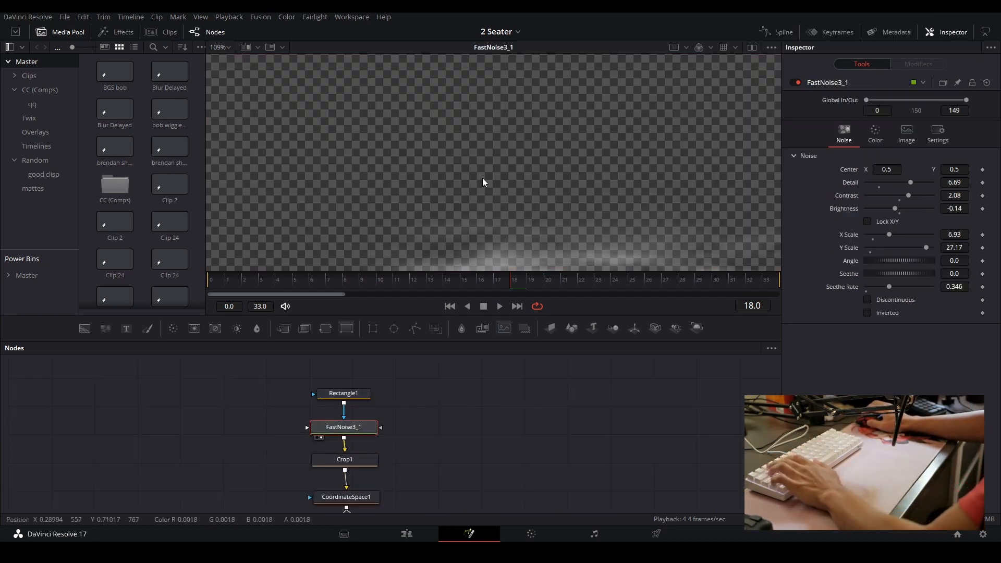
pyautogui.scroll(-5, 482, 177)
pyautogui.scroll(2, 502, 194)
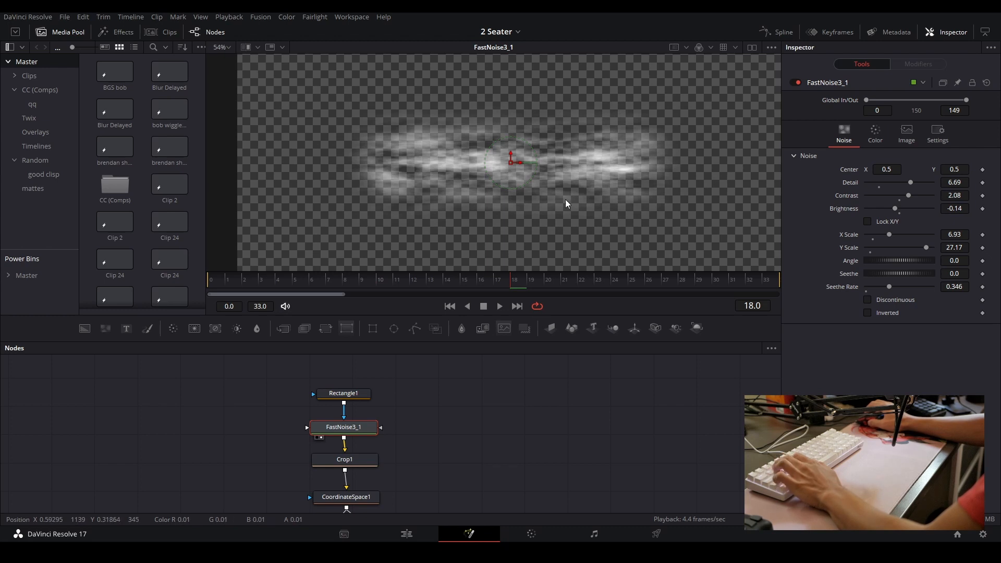
pyautogui.click(367, 396)
pyautogui.press('1')
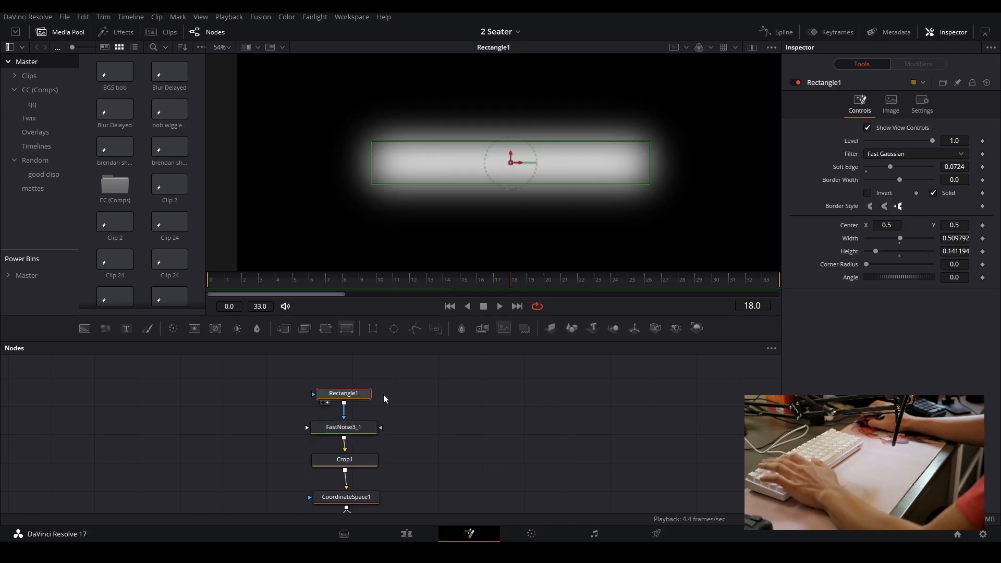
pyautogui.click(344, 427)
pyautogui.press('1')
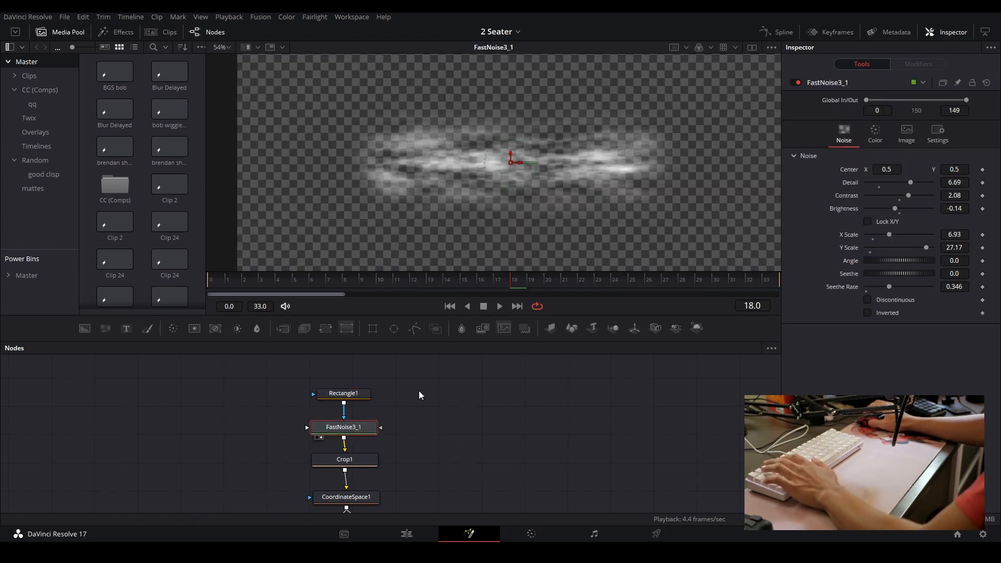
# - View the output of Crop1 and then of CoordinateSpace1, with the image fitted to the viewer
pyautogui.scroll(-1, 421, 395)
pyautogui.click(396, 426)
pyautogui.press('1')
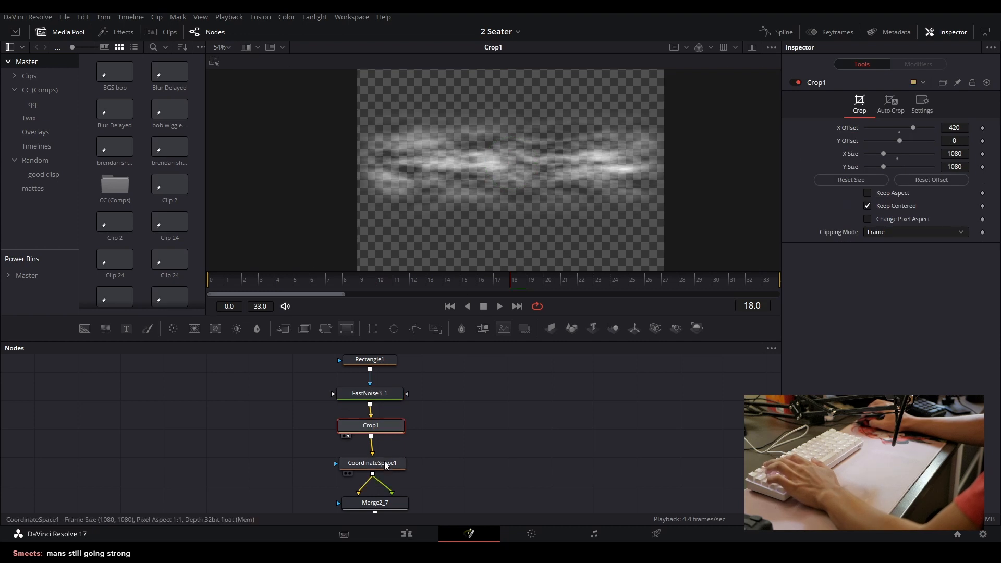
pyautogui.click(387, 463)
pyautogui.press('1')
pyautogui.hotkey('ctrl', 'f')
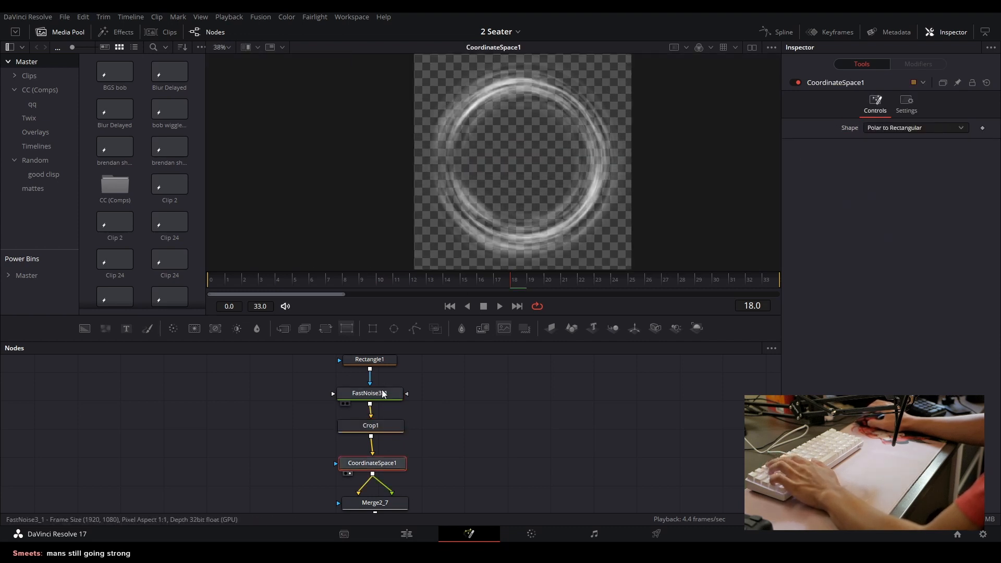
# - View the Merge2_7 and Merge4 outputs to see how rotated copies of the ring are layered
pyautogui.scroll(-1, 444, 422)
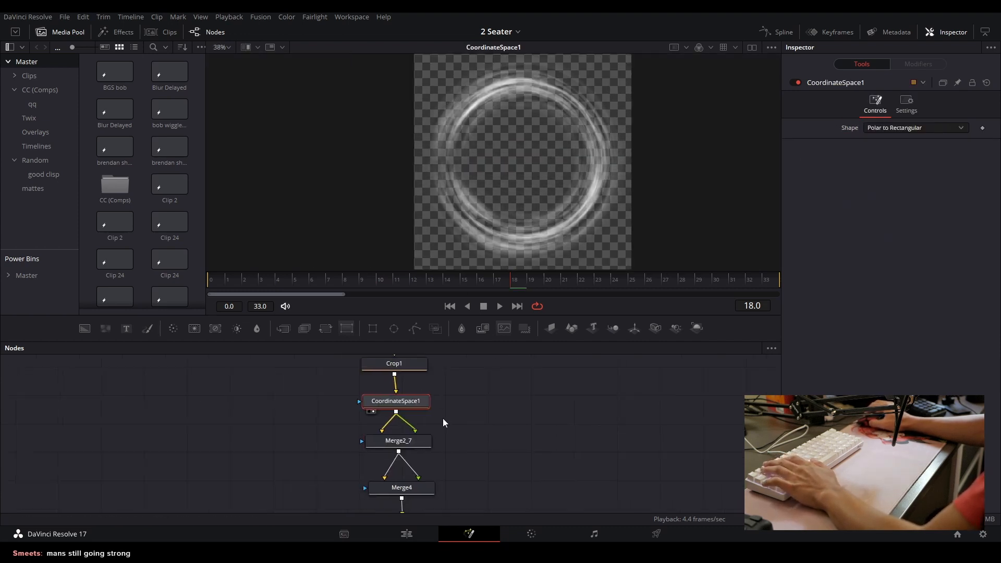
pyautogui.click(406, 443)
pyautogui.press('1')
pyautogui.scroll(-1, 515, 450)
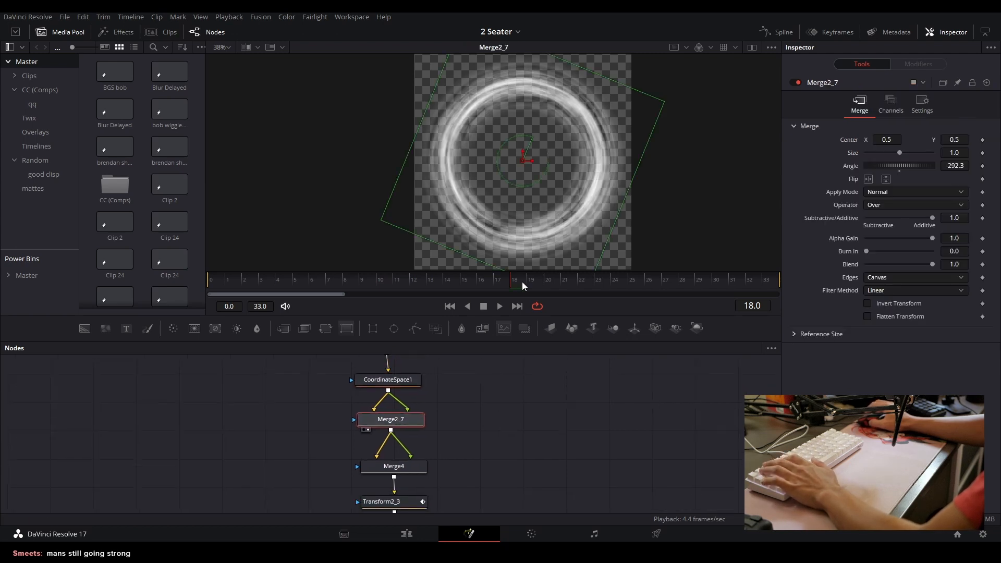
pyautogui.click(413, 466)
pyautogui.press('1')
# - View the ring at Transform2_3 and at OpacityMaskHolder_6
pyautogui.scroll(-1, 438, 438)
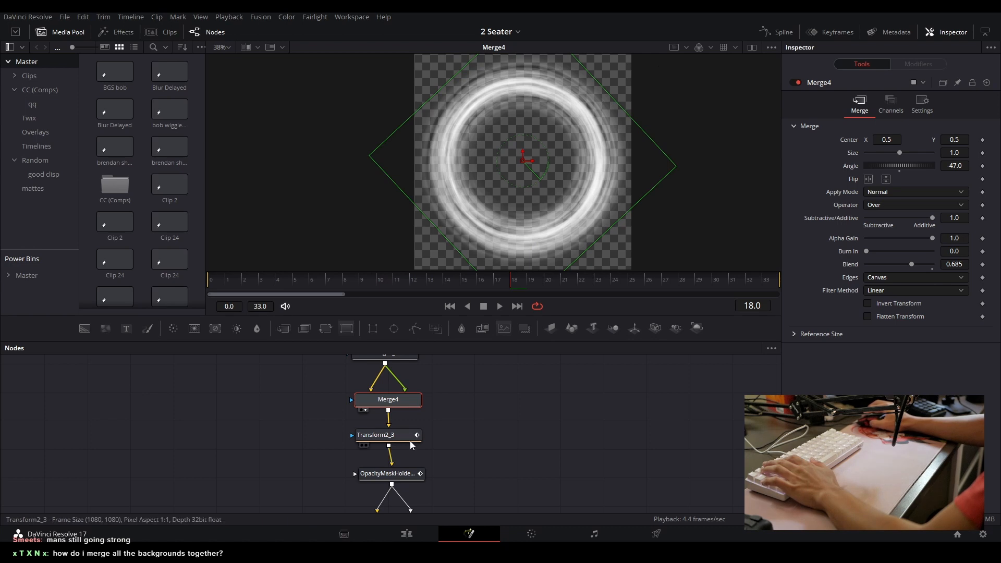
pyautogui.click(392, 442)
pyautogui.press('1')
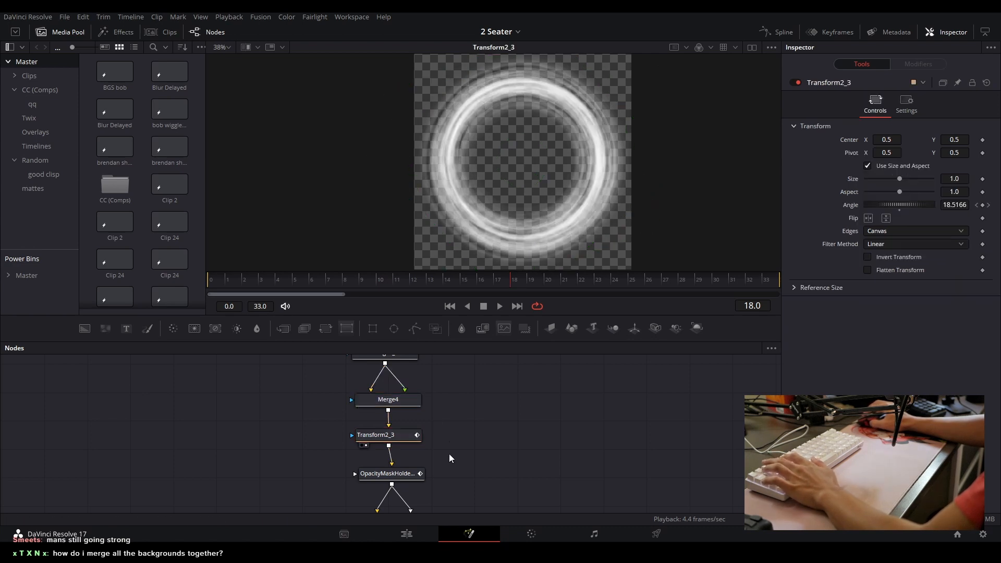
pyautogui.moveTo(449, 454); pyautogui.dragTo(384, 390)
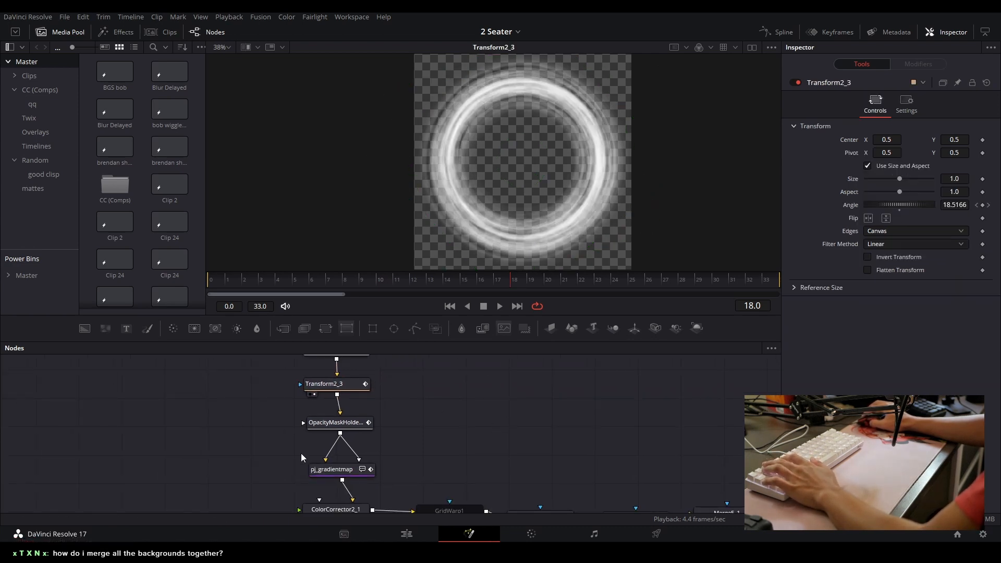
pyautogui.click(332, 427)
pyautogui.press('1')
pyautogui.scroll(-2, 592, 369)
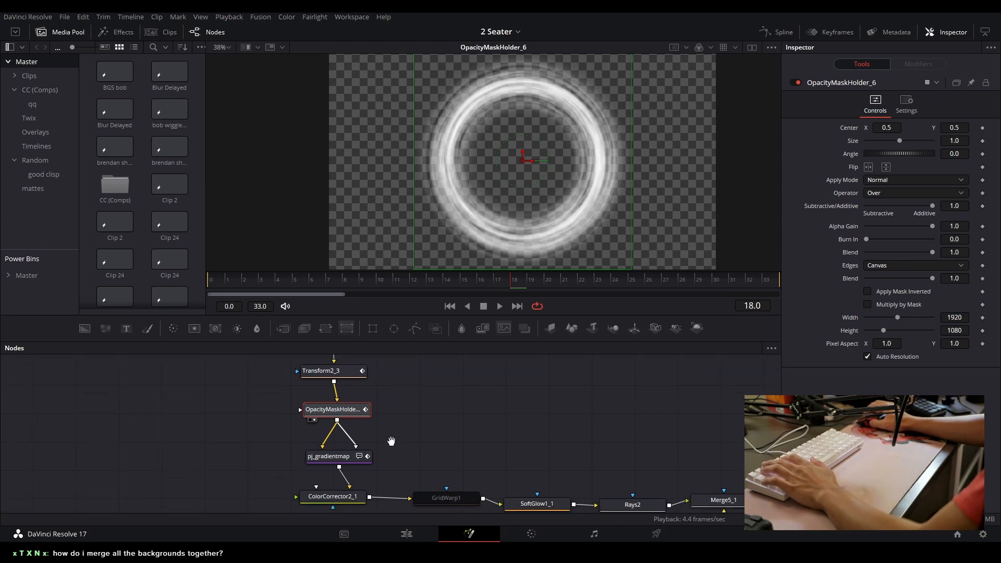
pyautogui.moveTo(508, 139); pyautogui.dragTo(490, 186)
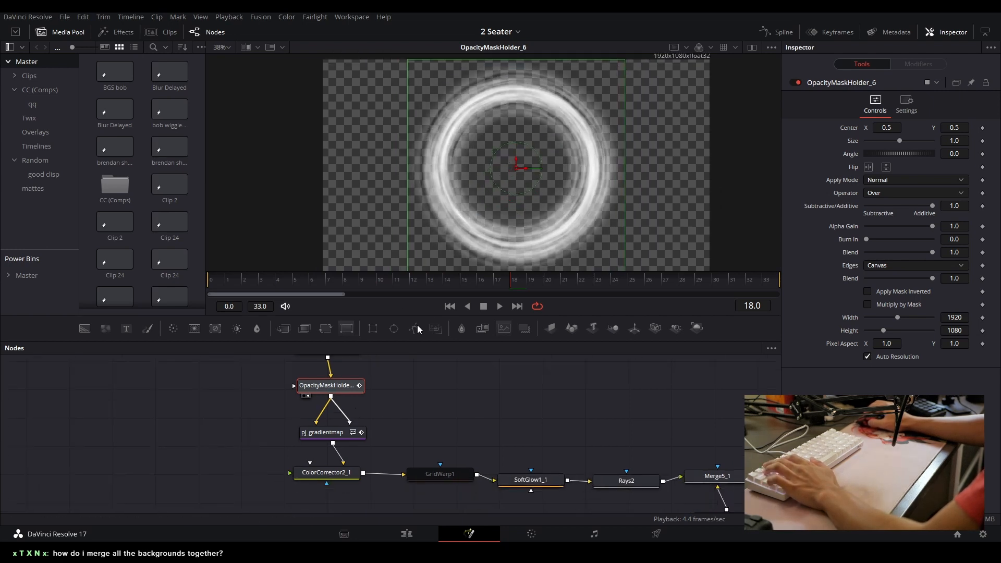
# - Go back up the chain to compare the square frames of Crop1 and CoordinateSpace1
pyautogui.scroll(5, 365, 417)
pyautogui.click(365, 410)
pyautogui.press('1')
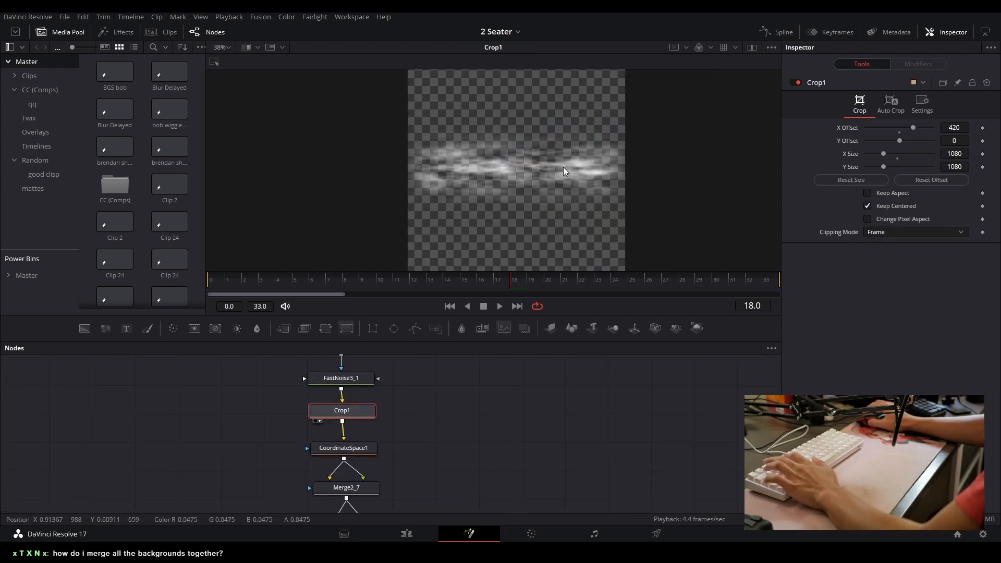
pyautogui.scroll(-1, 410, 412)
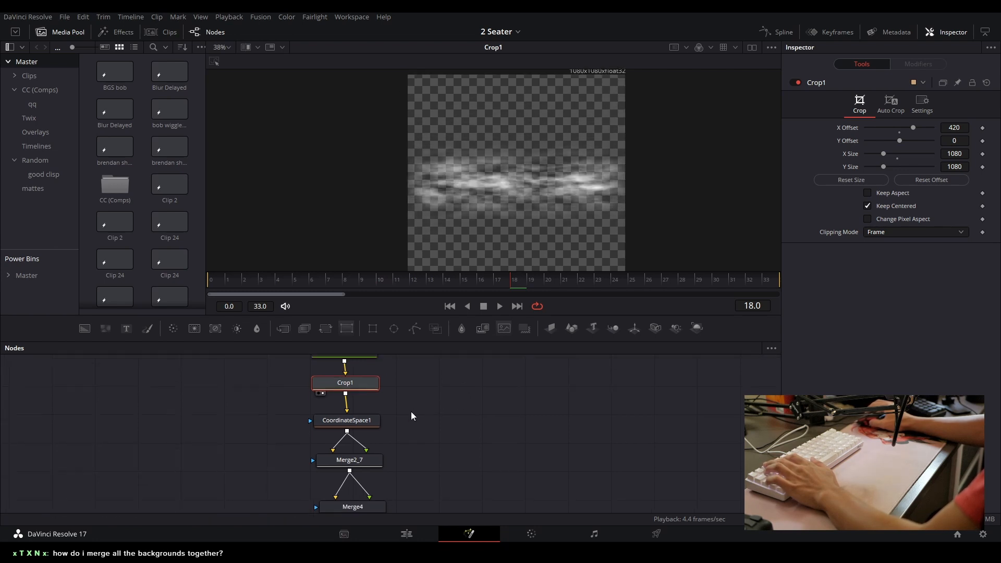
pyautogui.click(346, 420)
pyautogui.press('1')
# - View OpacityMaskHolder_6 again and examine the frame size it gives the ring
pyautogui.scroll(10, 386, 417)
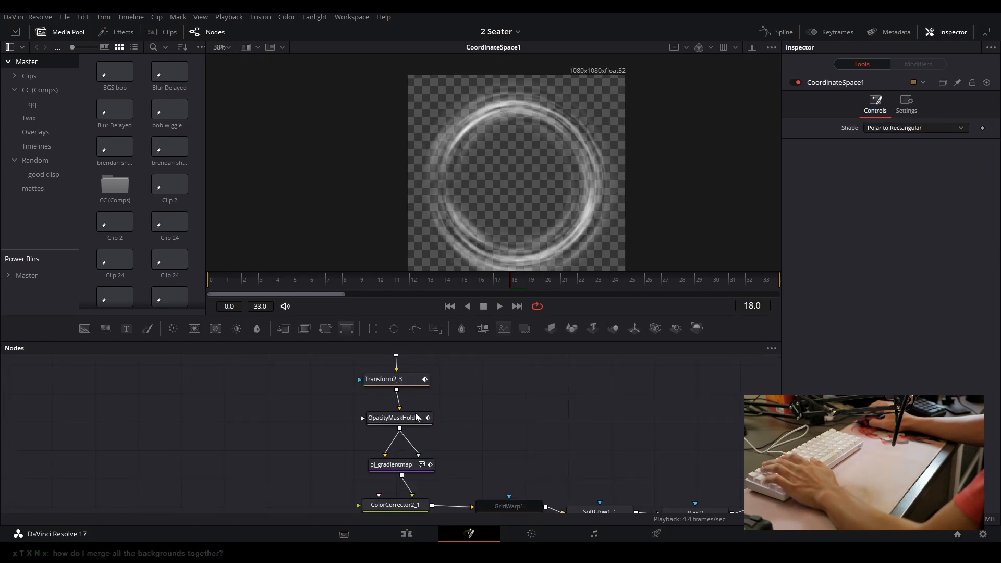
pyautogui.click(365, 415)
pyautogui.press('1')
pyautogui.click(362, 368)
pyautogui.press('1')
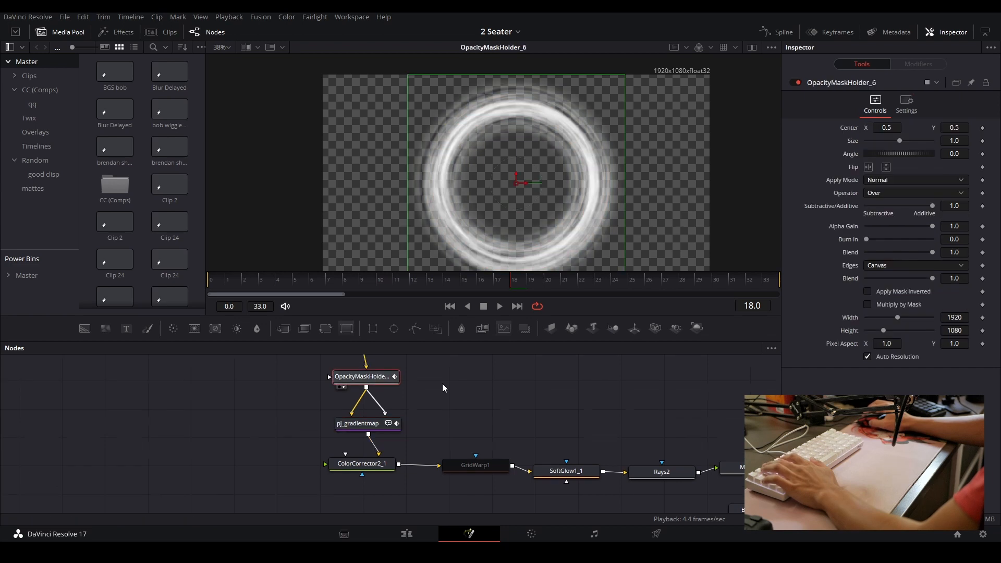
pyautogui.scroll(3, 449, 411)
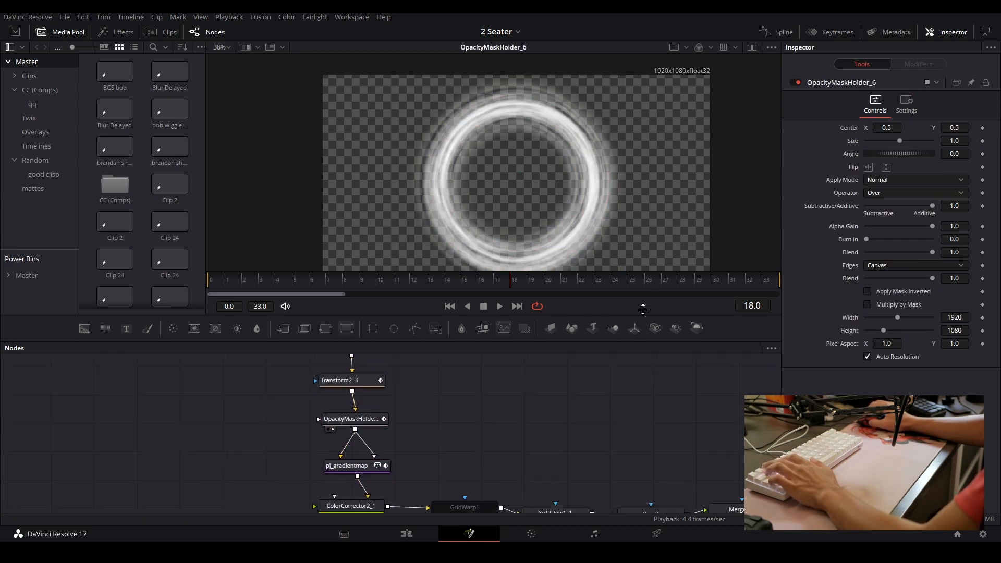
pyautogui.moveTo(674, 191); pyautogui.dragTo(635, 208)
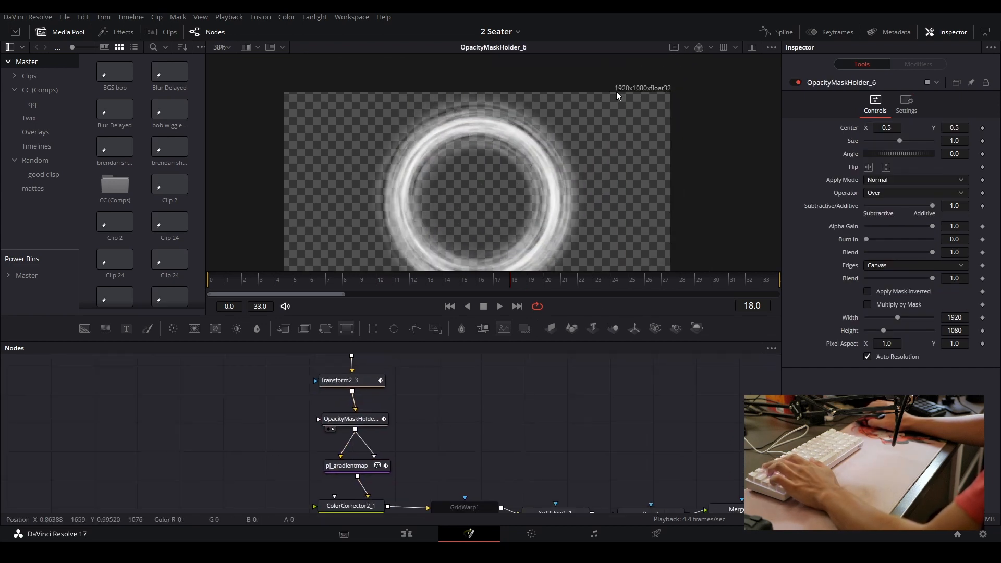
pyautogui.moveTo(615, 72); pyautogui.dragTo(693, 123)
# - View the ring's colouring at pj_gradientmap and at ColorCorrector2_1
pyautogui.moveTo(507, 439); pyautogui.dragTo(537, 392)
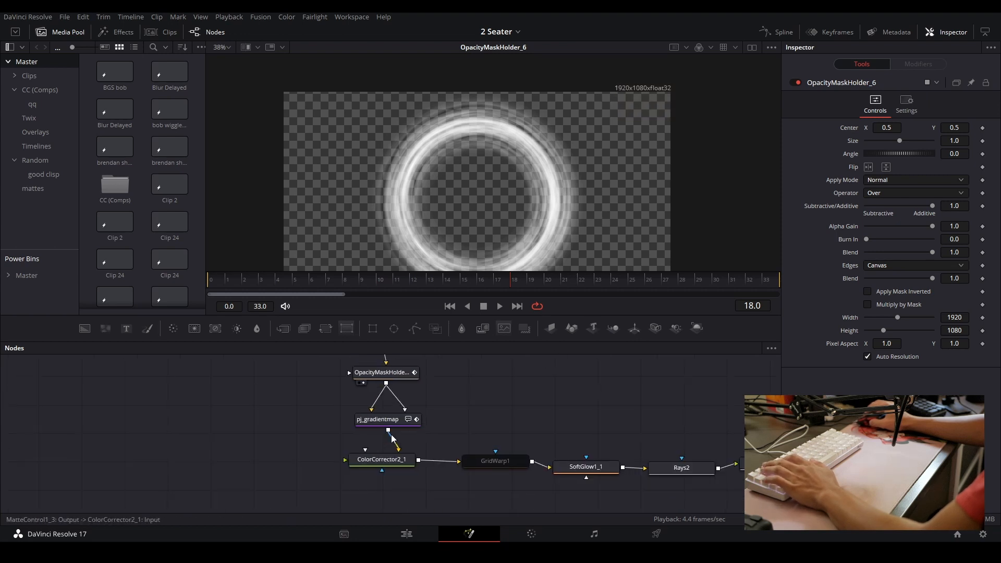
pyautogui.click(391, 423)
pyautogui.press('2')
pyautogui.moveTo(601, 227); pyautogui.dragTo(607, 177)
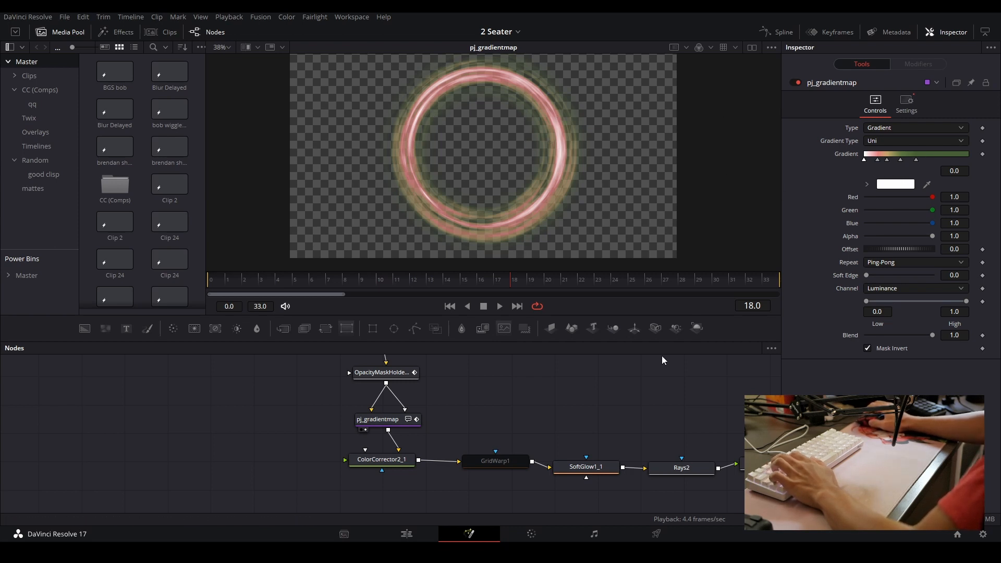
pyautogui.moveTo(409, 459); pyautogui.dragTo(578, 252)
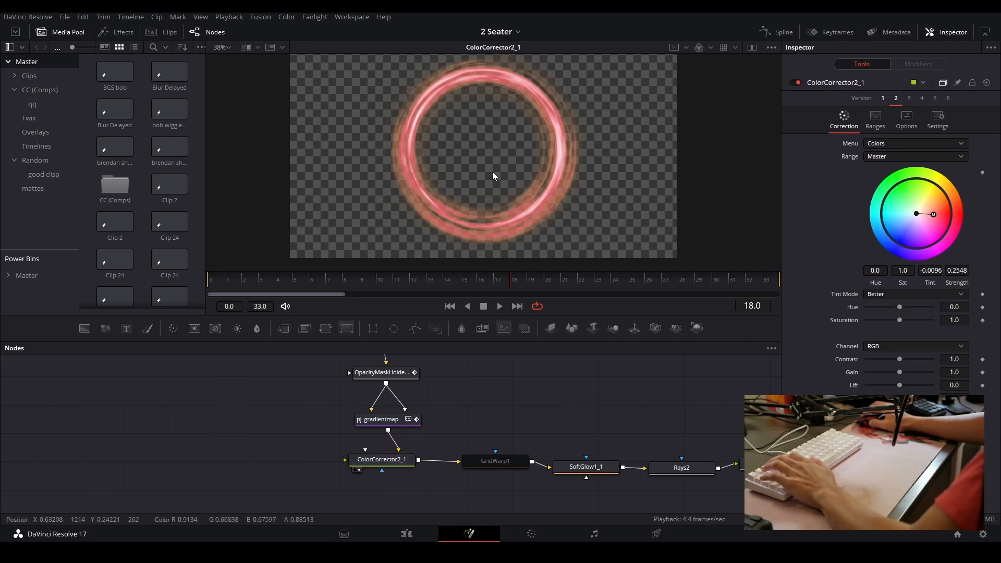
# - View the SoftGlow1_1, Rays2 and Merge5_1 outputs in sequence
pyautogui.moveTo(605, 455); pyautogui.dragTo(323, 418)
pyautogui.click(325, 430)
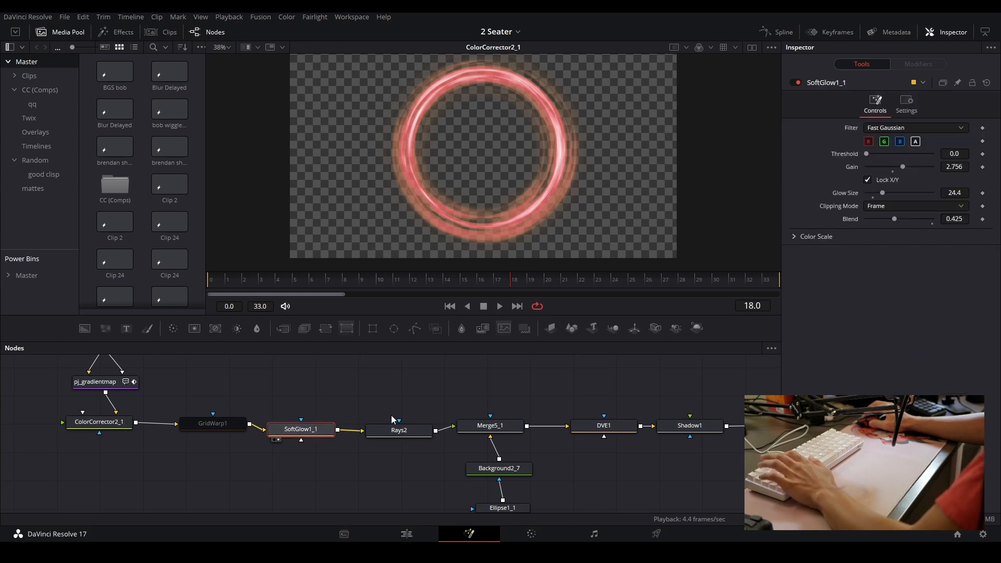
pyautogui.press('2')
pyautogui.click(405, 426)
pyautogui.press('2')
pyautogui.click(484, 427)
pyautogui.press('2')
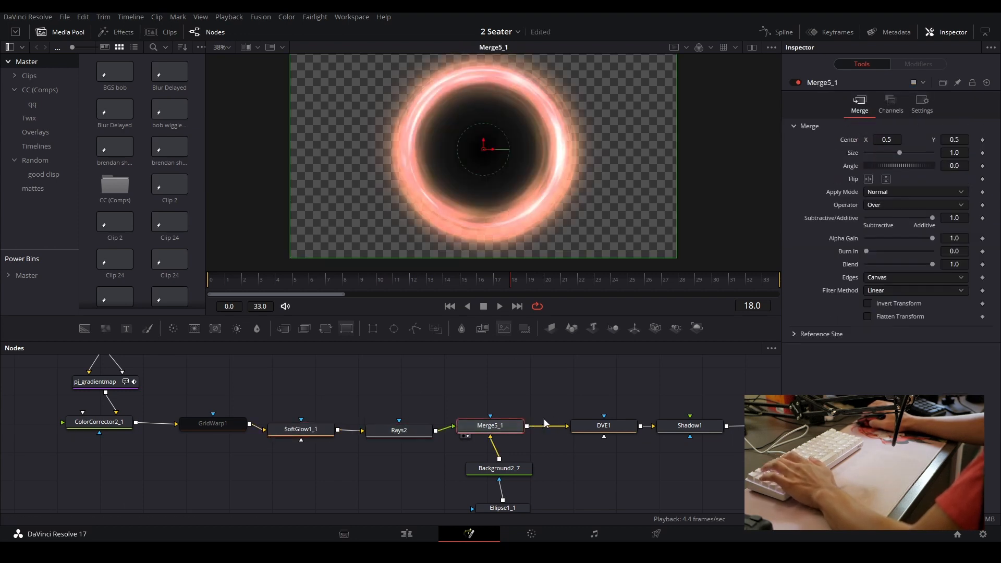
# - View the Background2_7 radial gradient on its own, and again combined with the ring in Merge5_1
pyautogui.moveTo(543, 418); pyautogui.dragTo(500, 371)
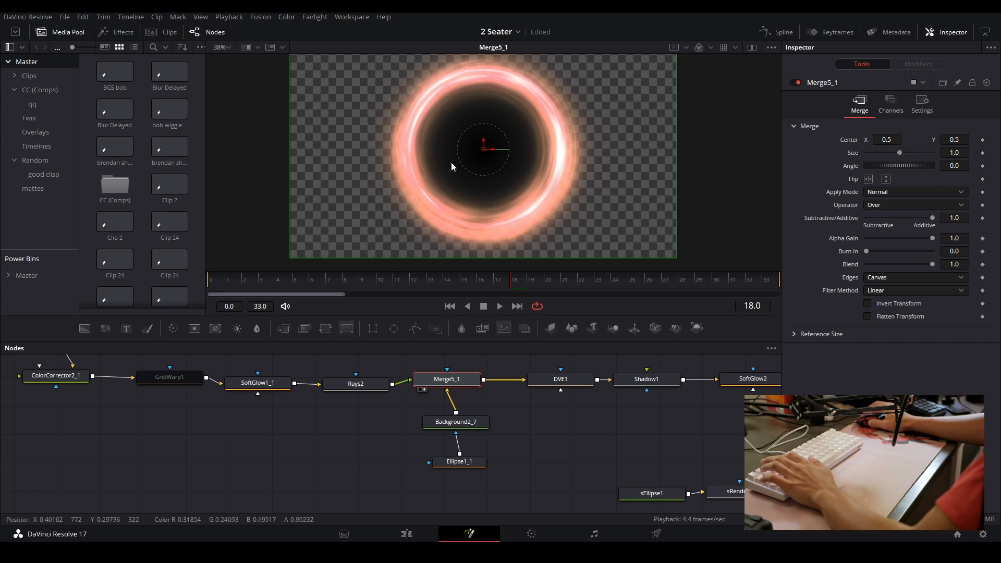
pyautogui.click(459, 431)
pyautogui.press('2')
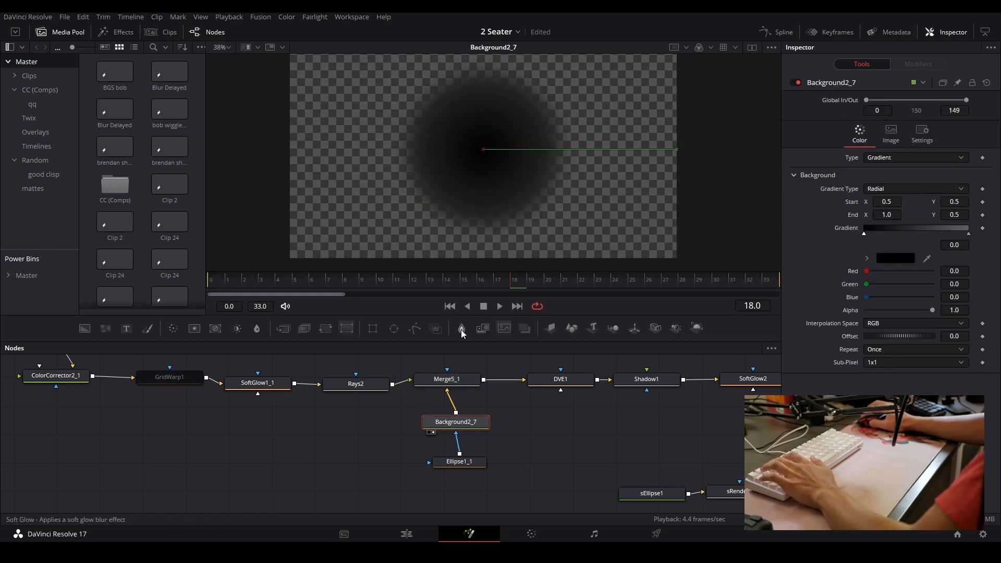
pyautogui.click(455, 381)
pyautogui.press('2')
pyautogui.click(555, 408)
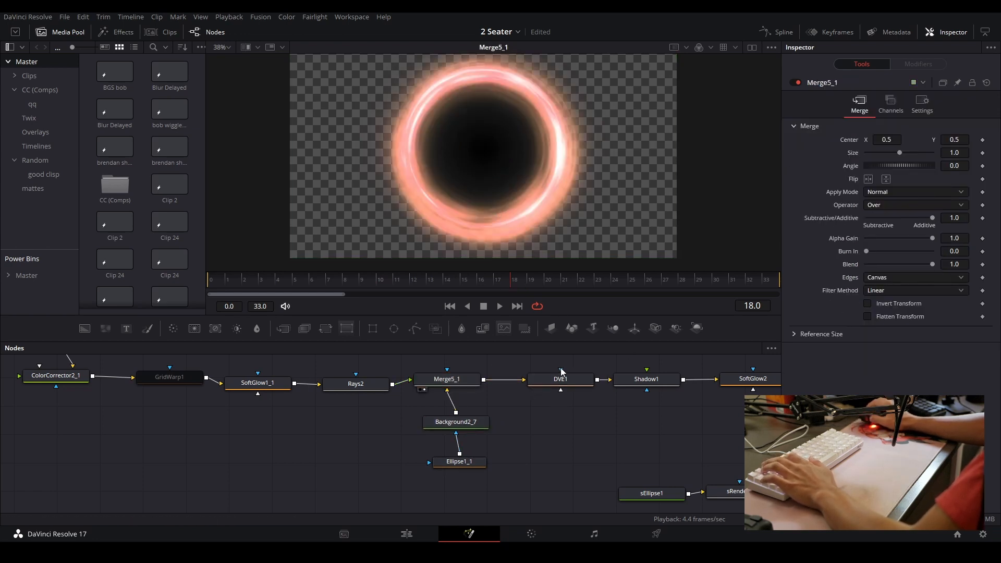
# - View the repositioned eclipse at DVE1 and at Shadow1
pyautogui.moveTo(560, 367); pyautogui.dragTo(467, 380)
pyautogui.click(467, 381)
pyautogui.press('2')
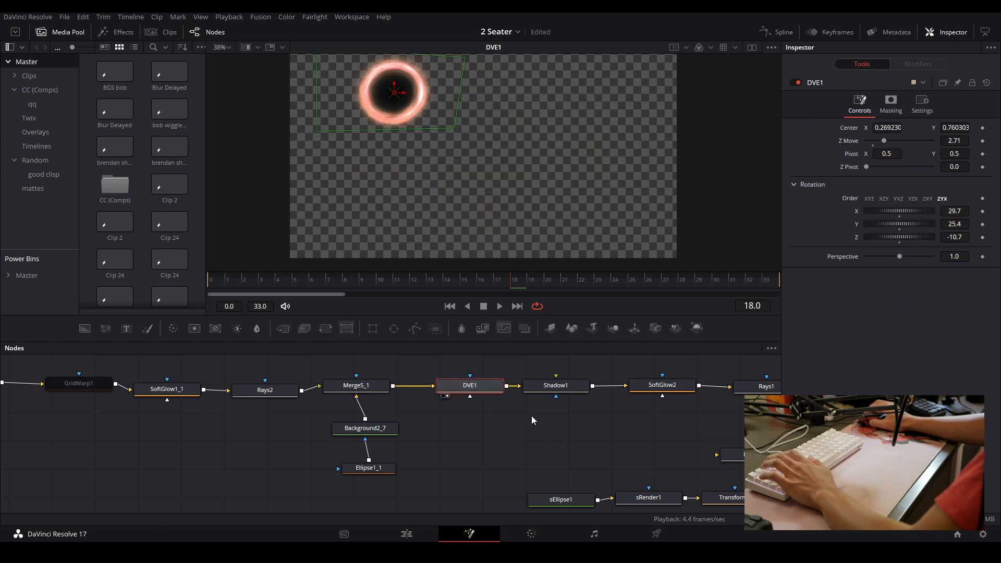
pyautogui.moveTo(530, 414); pyautogui.dragTo(476, 414)
pyautogui.click(499, 387)
pyautogui.press('2')
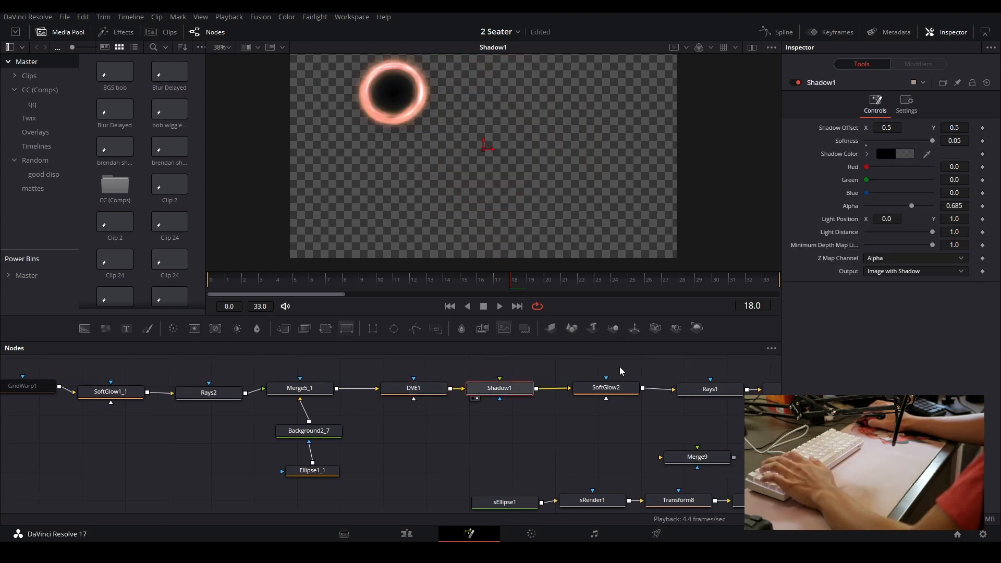
# - View the glow on the eclipse at SoftGlow2 and at Rays1
pyautogui.click(620, 388)
pyautogui.press('2')
pyautogui.moveTo(606, 432); pyautogui.dragTo(431, 436)
pyautogui.click(534, 395)
pyautogui.press('2')
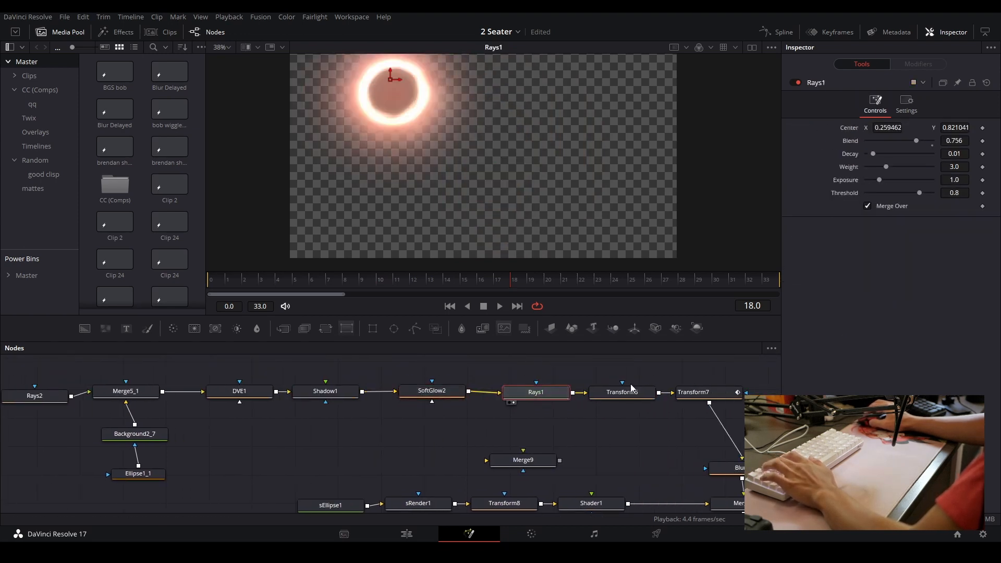
# - View the eclipse at Transform6 and at the keyframed Transform7
pyautogui.click(630, 387)
pyautogui.press('2')
pyautogui.moveTo(655, 401); pyautogui.dragTo(570, 400)
pyautogui.click(610, 392)
pyautogui.press('2')
# - View the softened eclipse at Blur2 in the full frame and its merge in Merge8
pyautogui.moveTo(668, 441); pyautogui.dragTo(519, 415)
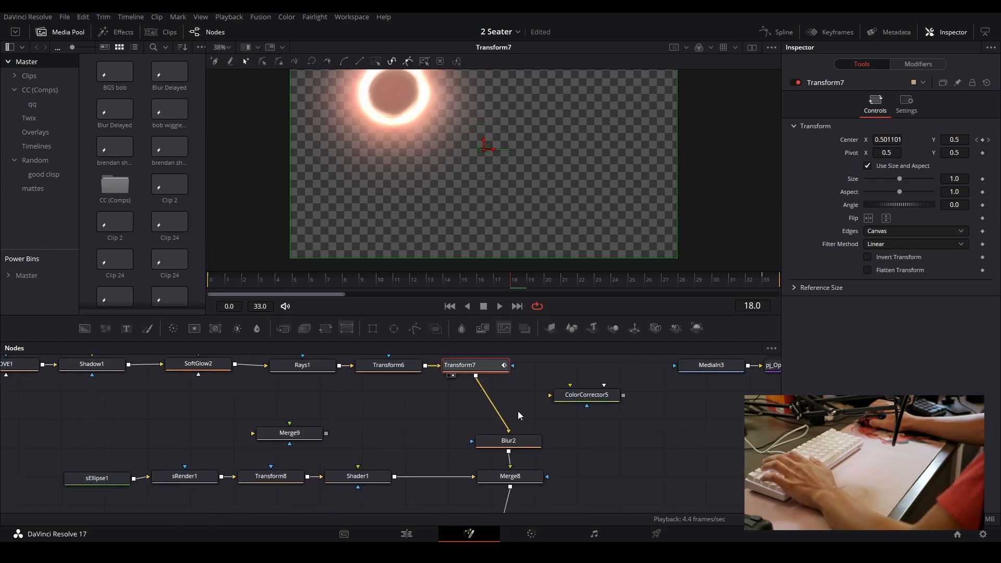
pyautogui.click(518, 450)
pyautogui.press('2')
pyautogui.scroll(-2, 460, 178)
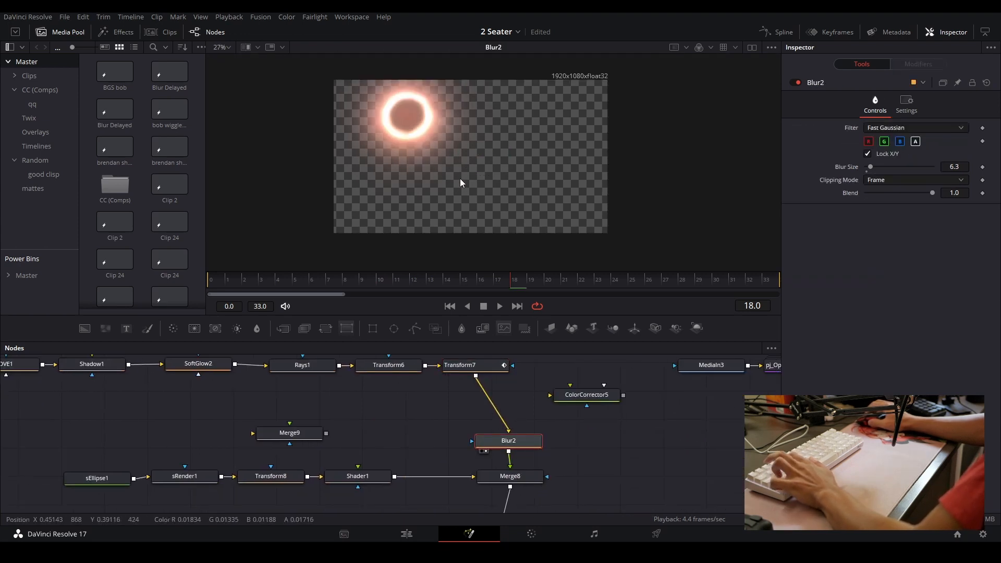
pyautogui.click(518, 475)
pyautogui.press('2')
# - View the disc branch at sEllipse1, sRender1 and Transform8
pyautogui.moveTo(284, 465); pyautogui.dragTo(346, 420)
pyautogui.click(182, 435)
pyautogui.press('2')
pyautogui.click(263, 433)
pyautogui.press('2')
pyautogui.click(330, 434)
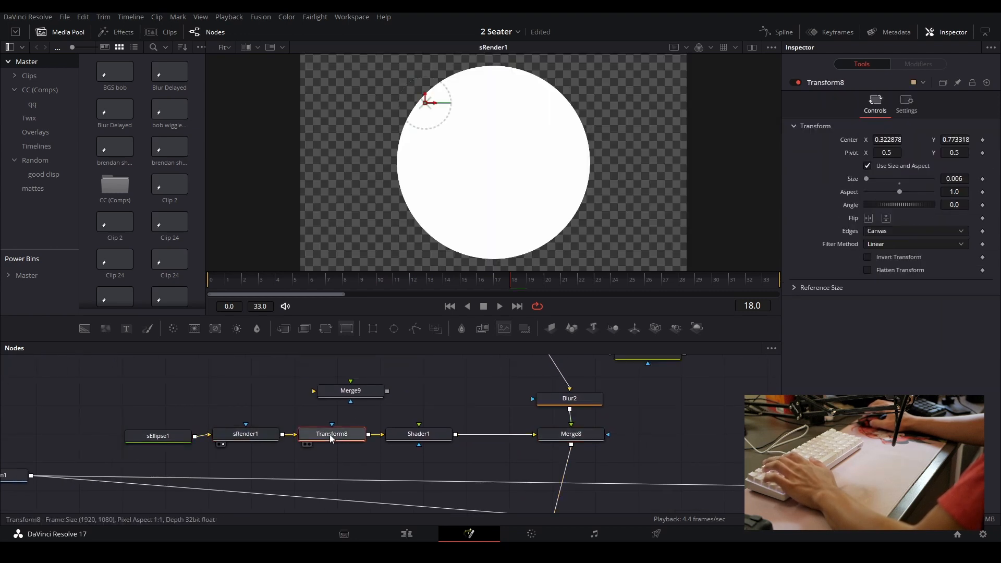
pyautogui.press('2')
# - View the Shader1 output and its combination with the eclipse in Merge8
pyautogui.click(407, 433)
pyautogui.press('2')
pyautogui.click(571, 435)
pyautogui.press('2')
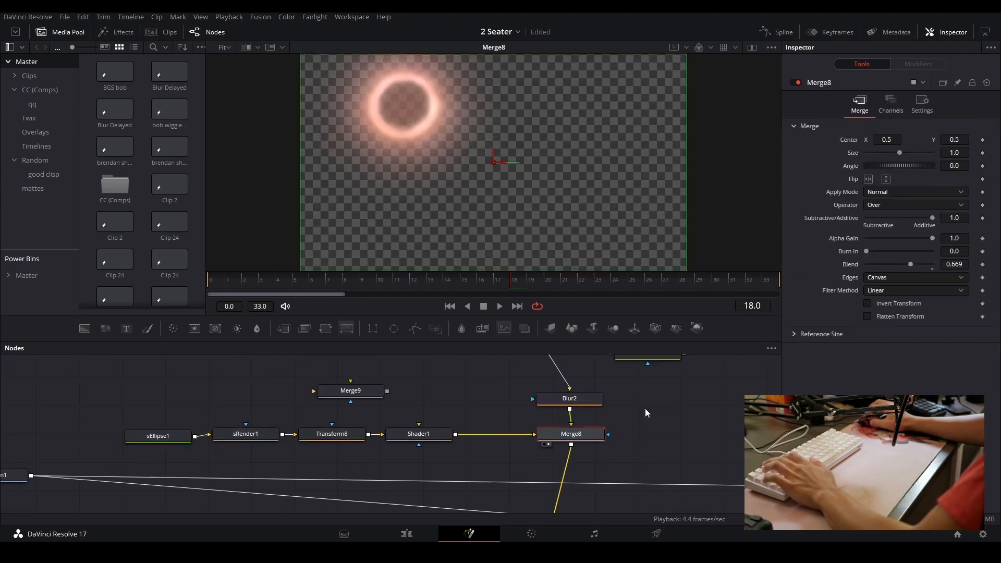
# - View the eclipse merged into the red landscape scene at Merge10
pyautogui.moveTo(637, 428); pyautogui.dragTo(513, 358)
pyautogui.scroll(-3, 451, 459)
pyautogui.moveTo(451, 460); pyautogui.dragTo(291, 446)
pyautogui.moveTo(458, 459); pyautogui.dragTo(226, 454)
pyautogui.scroll(-3, 617, 429)
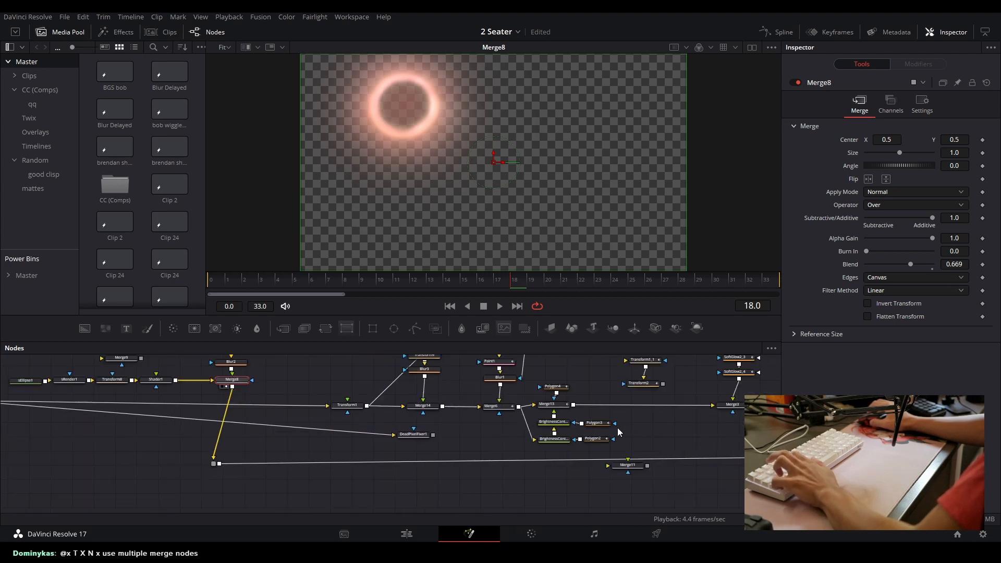
pyautogui.moveTo(617, 429); pyautogui.dragTo(346, 442)
pyautogui.moveTo(538, 447); pyautogui.dragTo(443, 445)
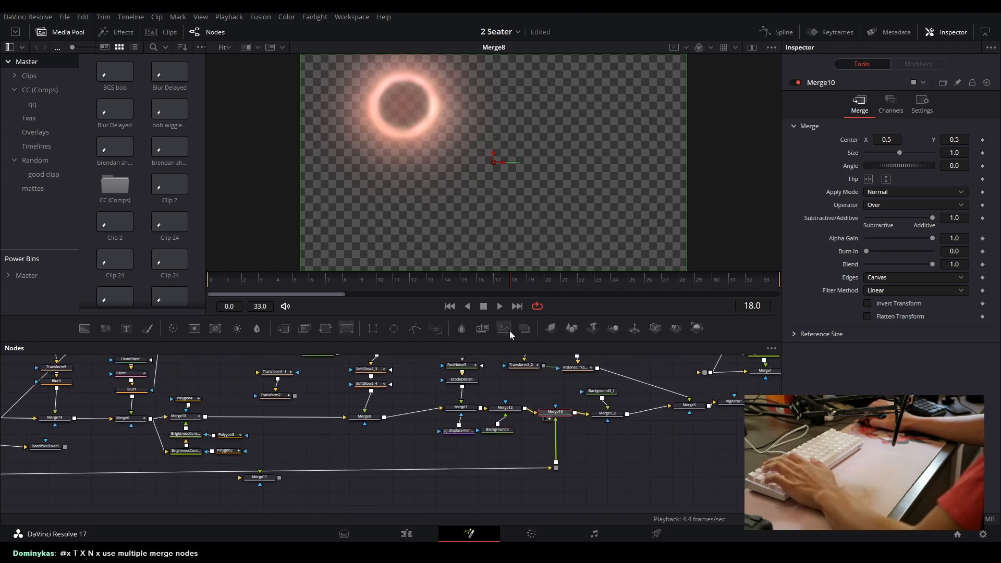
pyautogui.press('1')
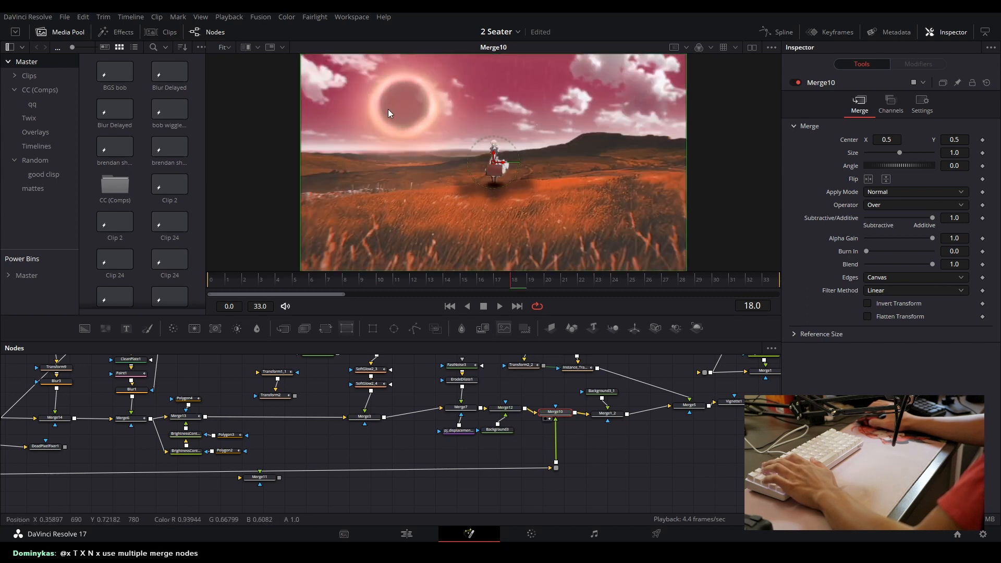
# - View the original landscape footage at Transform1 and go to frame 0
pyautogui.moveTo(320, 457); pyautogui.dragTo(671, 459)
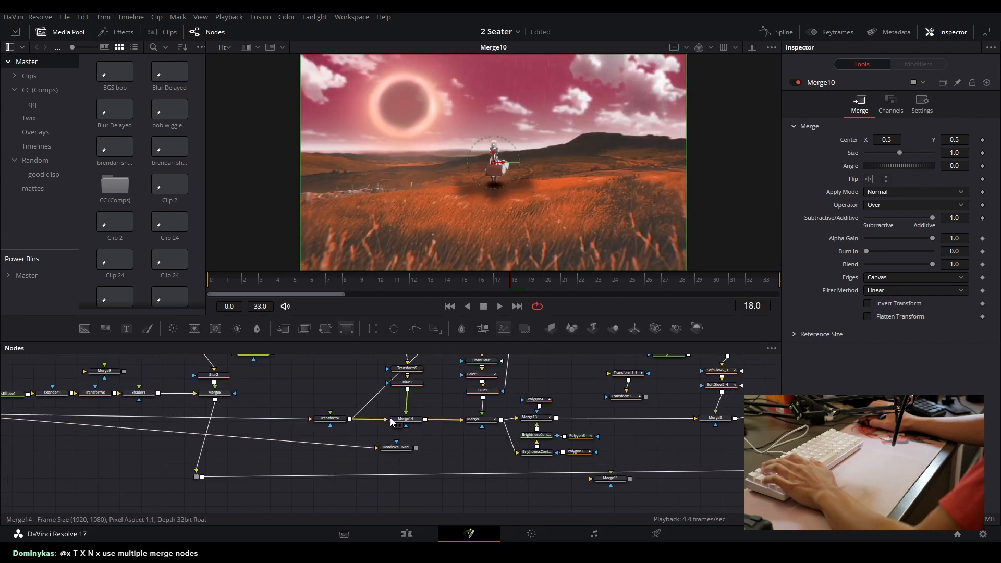
pyautogui.moveTo(391, 422); pyautogui.dragTo(656, 481)
pyautogui.click(610, 461)
pyautogui.press('1')
pyautogui.moveTo(735, 428); pyautogui.dragTo(437, 447)
pyautogui.click(215, 284)
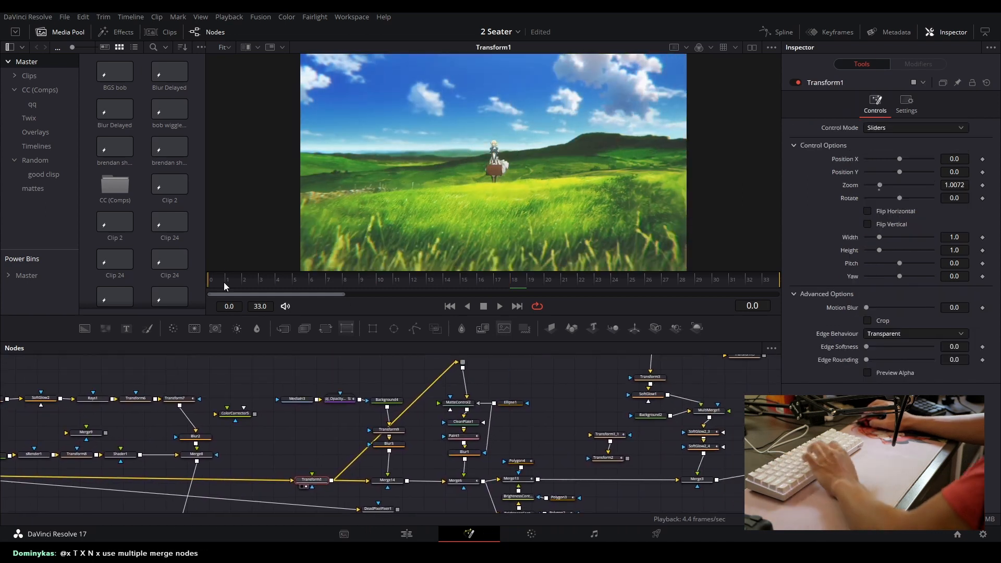
# - View the cleaned-up plate at Merge6 and advance from frame 0 to frame 4 to examine when the character appears
pyautogui.click(469, 480)
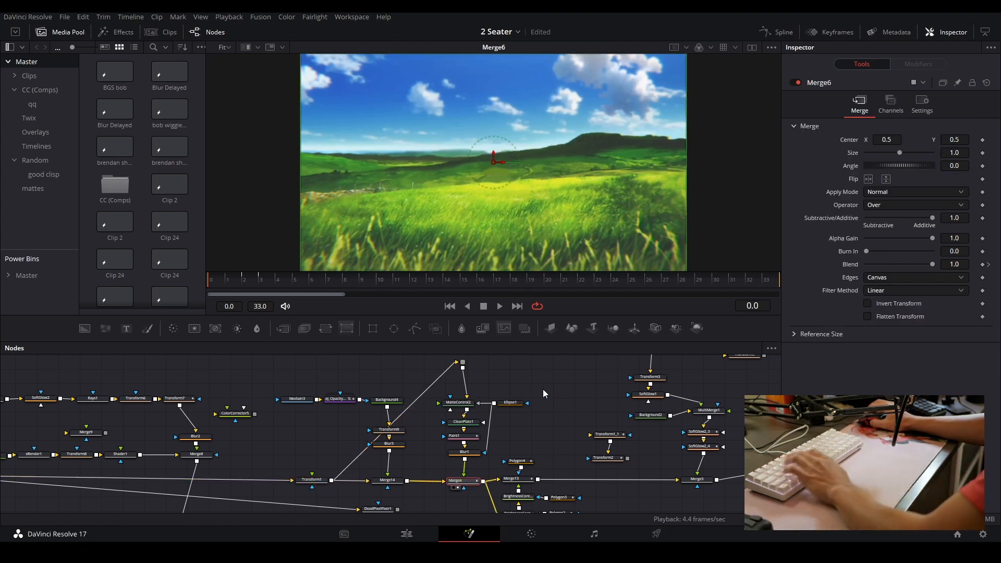
pyautogui.click(552, 377)
pyautogui.scroll(2, 470, 149)
pyautogui.scroll(1, 470, 149)
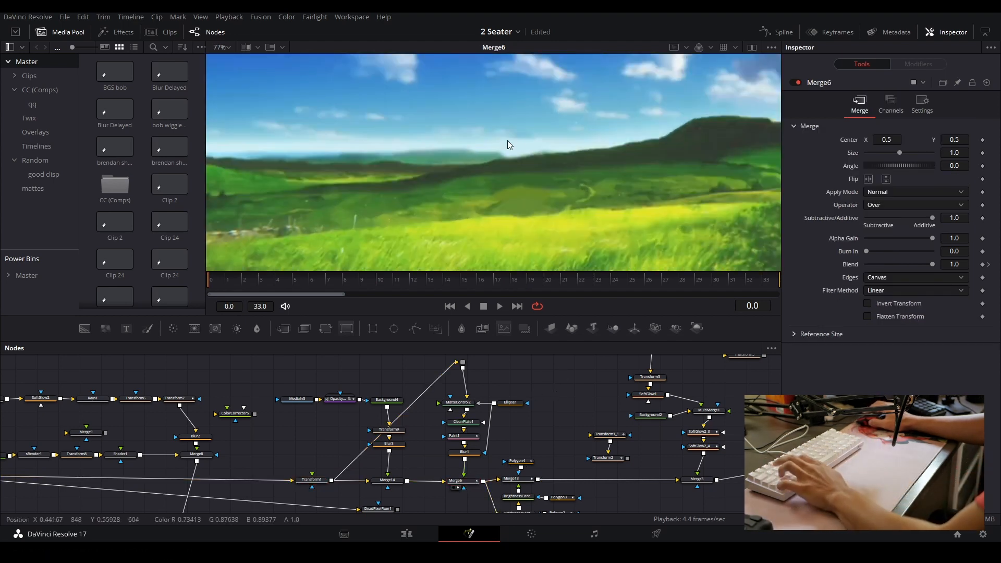
pyautogui.scroll(-1, 518, 136)
pyautogui.moveTo(461, 111); pyautogui.dragTo(588, 255)
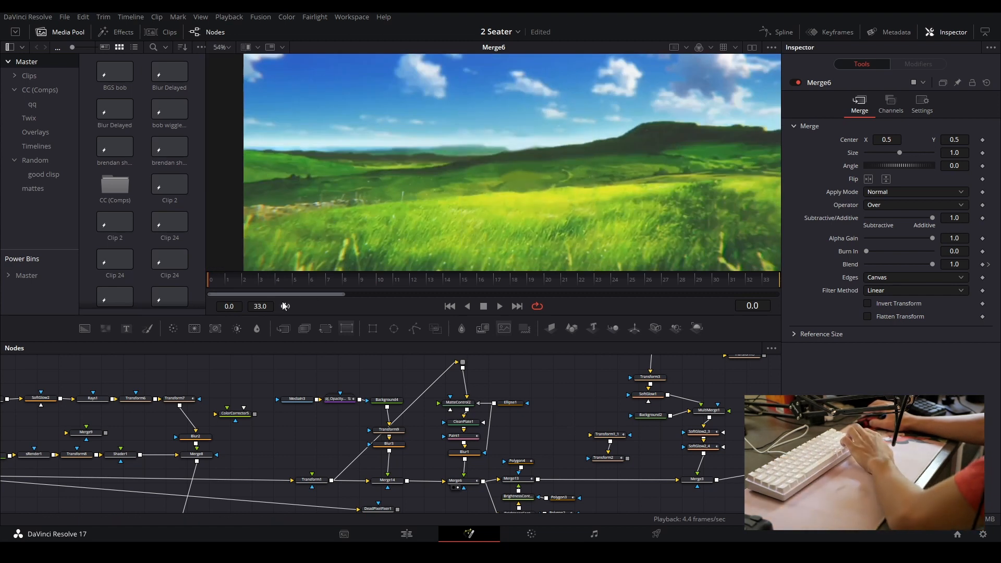
pyautogui.press('Right')
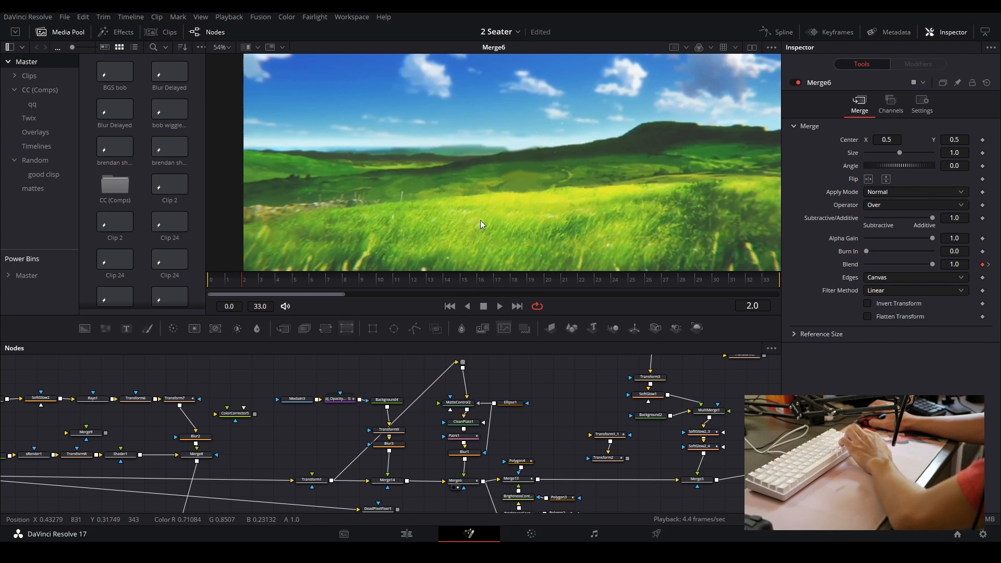
pyautogui.press('Right')
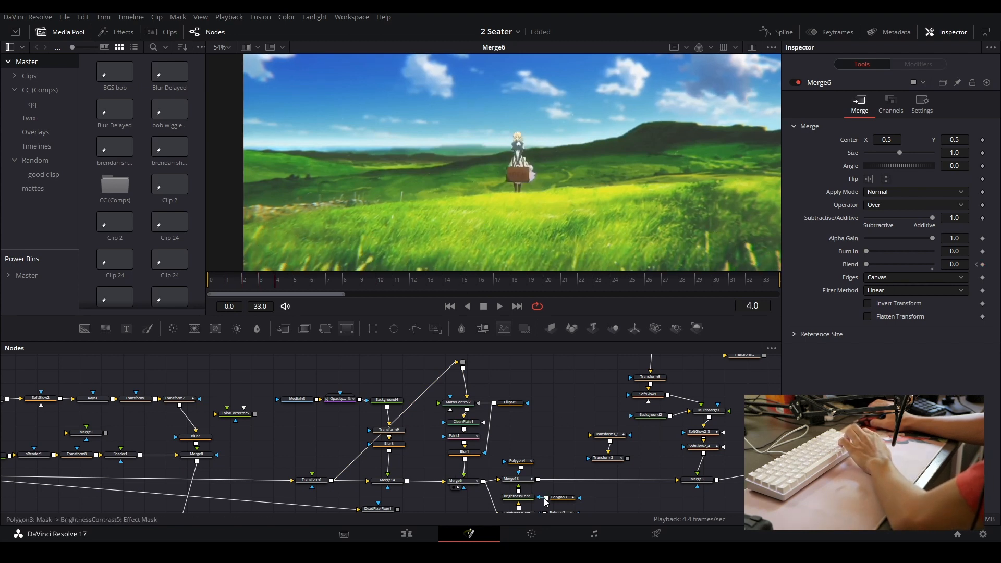
# - View the Merge3 output and play it from frame 0 to frame 7
pyautogui.moveTo(543, 463); pyautogui.dragTo(394, 460)
pyautogui.click(563, 480)
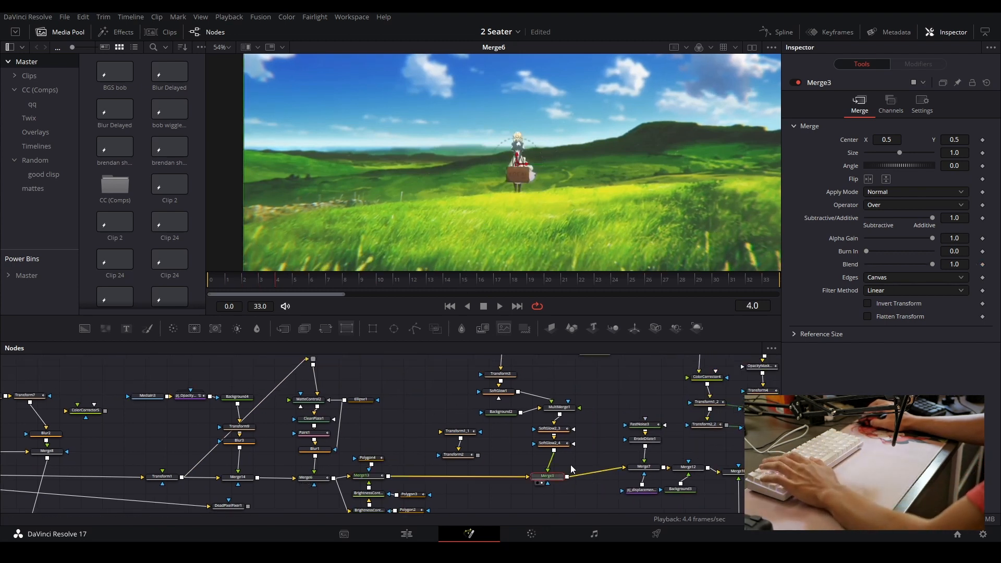
pyautogui.press('1')
pyautogui.click(219, 281)
pyautogui.press('space')
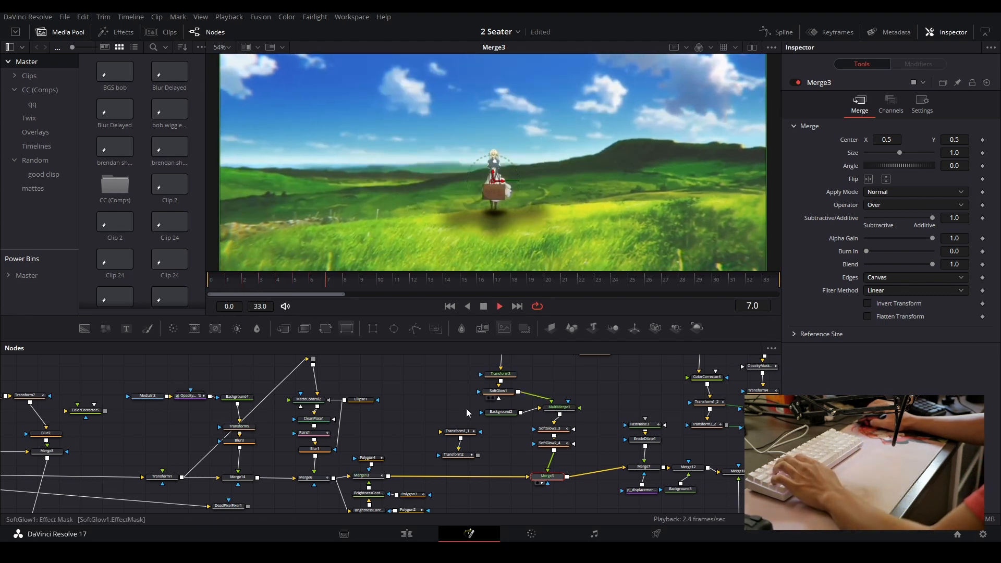
pyautogui.press('space')
# - Examine the shadow beneath the character at Merge3 up close, and play the lightning strike from frame 3 to frame 6
pyautogui.moveTo(508, 438); pyautogui.dragTo(533, 418)
pyautogui.scroll(2, 533, 418)
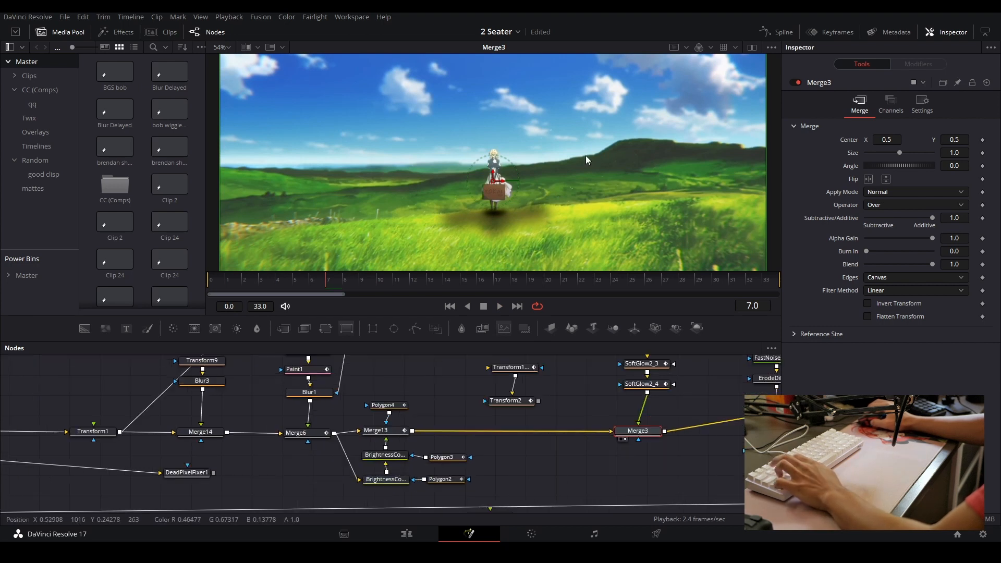
pyautogui.scroll(4, 549, 158)
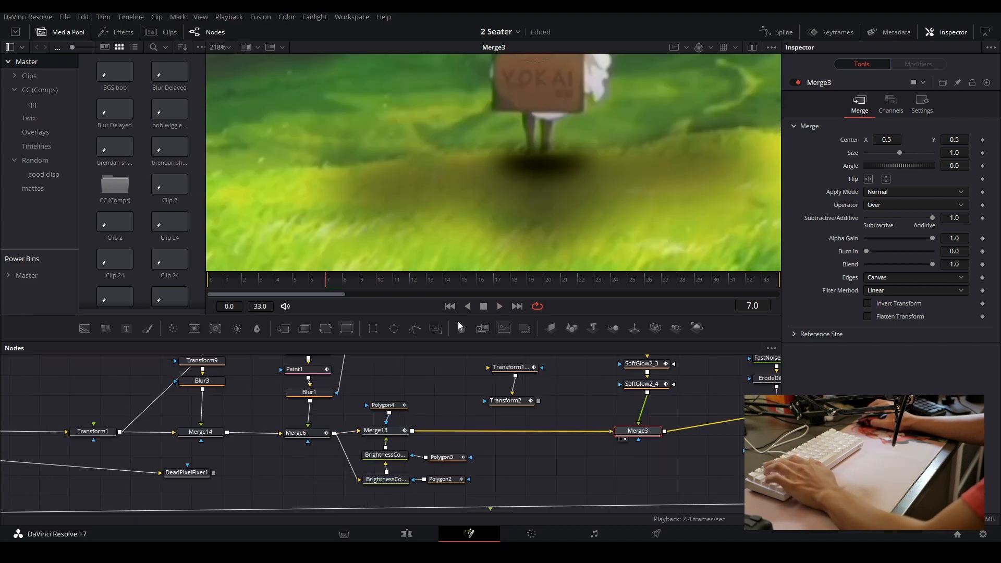
pyautogui.scroll(-3, 526, 188)
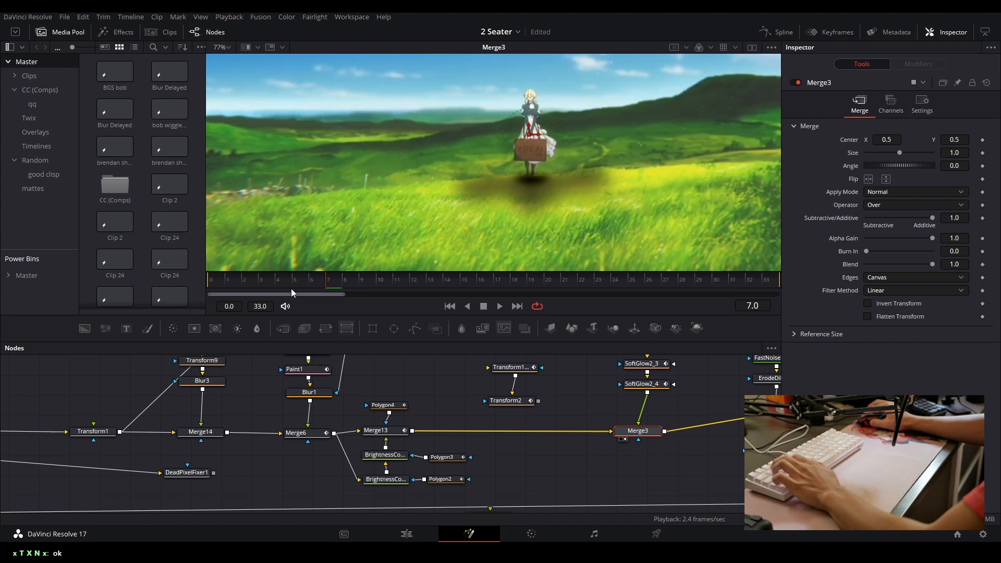
pyautogui.click(268, 279)
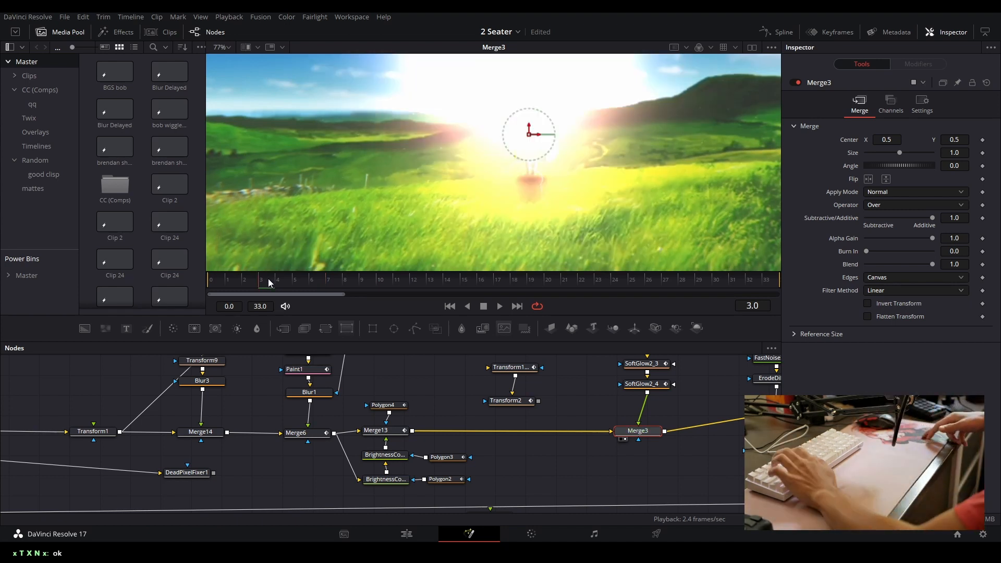
pyautogui.press('space')
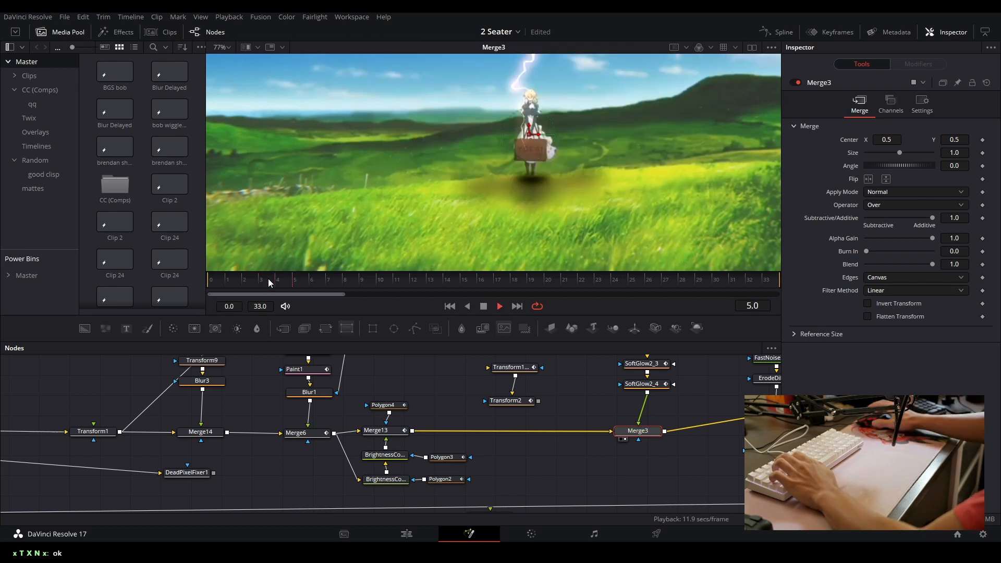
pyautogui.press('space')
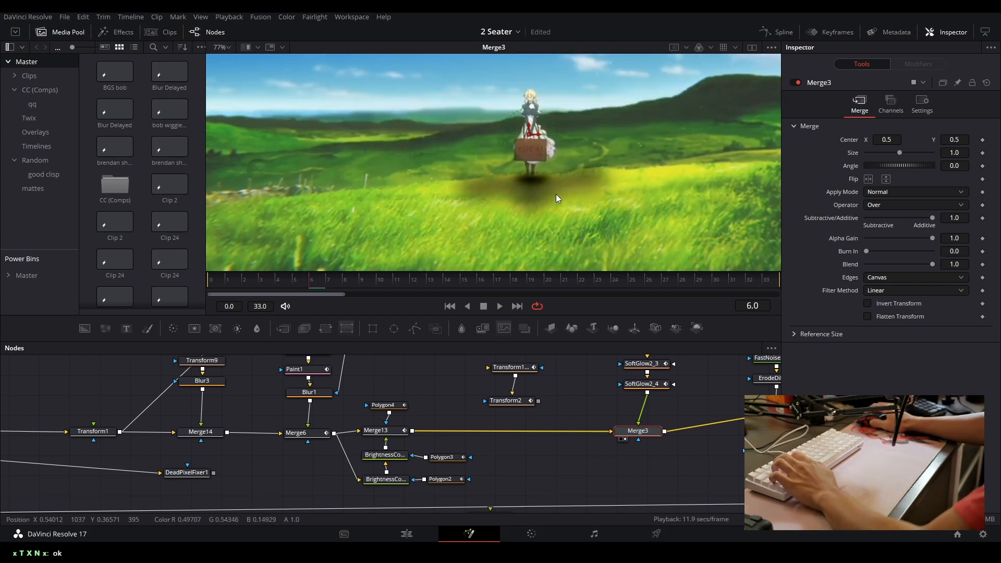
# - View the Merge7 output with its noise branch at frame 6
pyautogui.moveTo(556, 194); pyautogui.dragTo(495, 215)
pyautogui.moveTo(531, 404); pyautogui.dragTo(272, 433)
pyautogui.click(516, 447)
pyautogui.press('2')
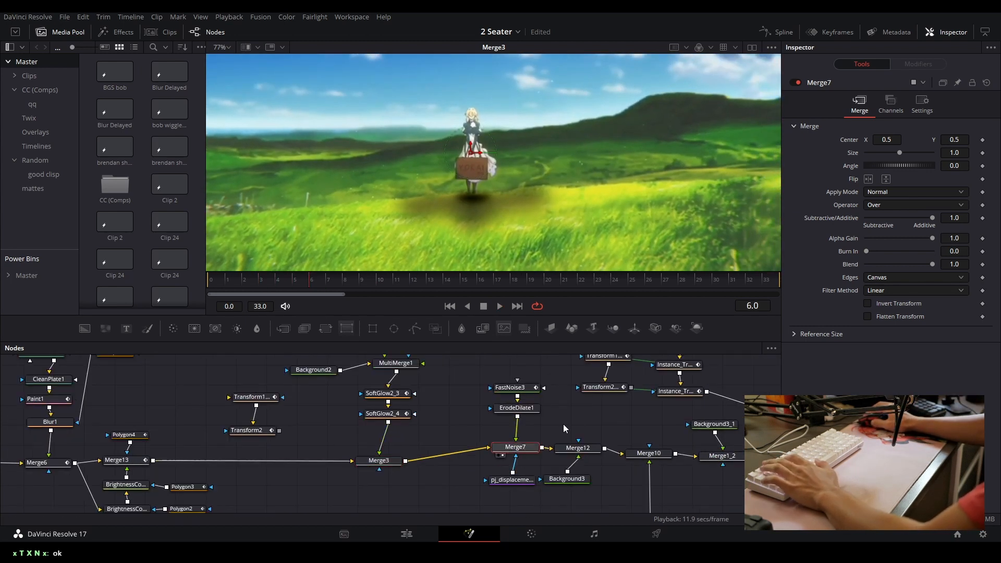
pyautogui.click(563, 423)
pyautogui.hotkey('ctrl', 'f')
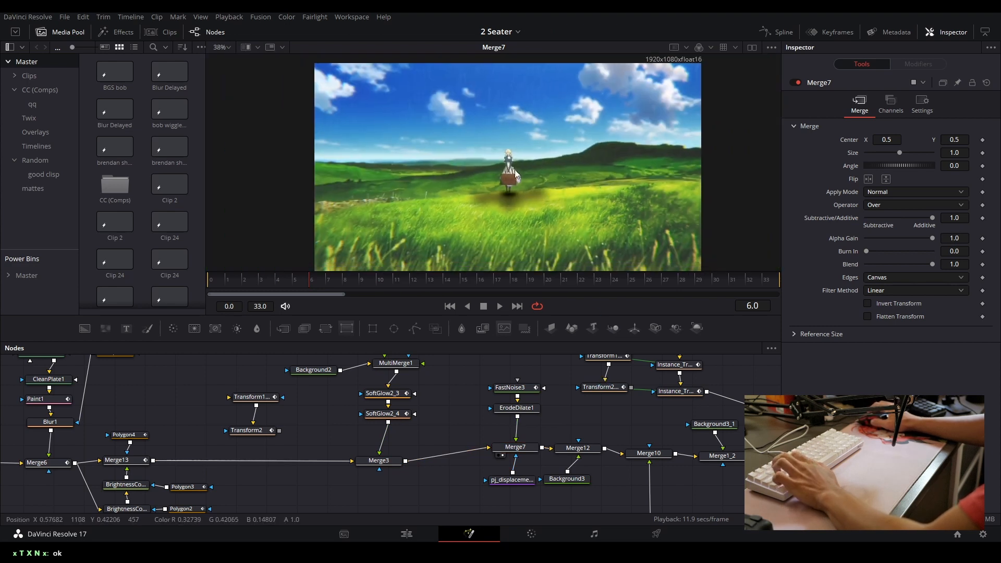
pyautogui.scroll(1, 514, 170)
# - View the hue-tinted scene at Merge12 and the added eclipse at Merge10
pyautogui.moveTo(424, 430); pyautogui.dragTo(244, 414)
pyautogui.click(401, 436)
pyautogui.press('2')
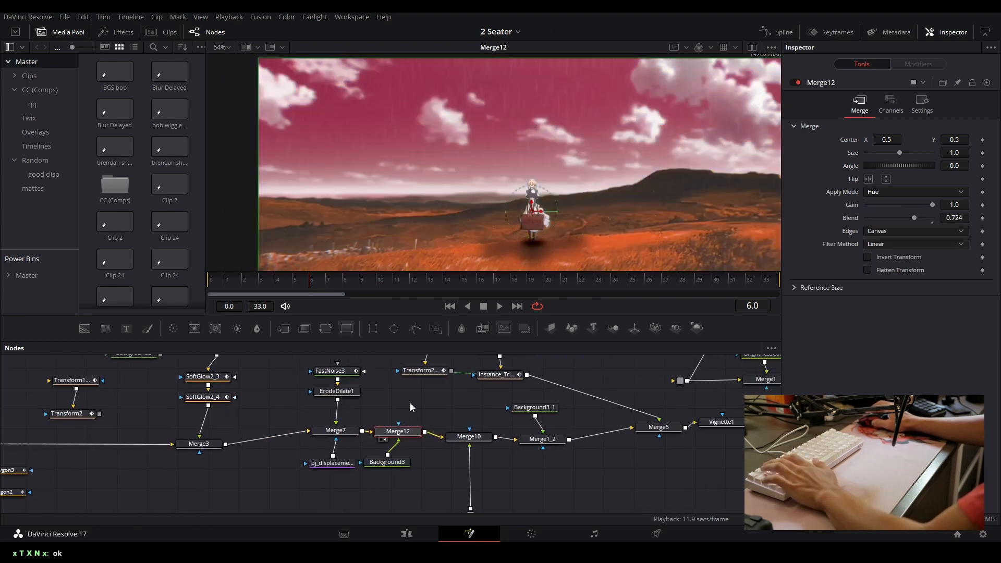
pyautogui.moveTo(562, 179); pyautogui.dragTo(518, 158)
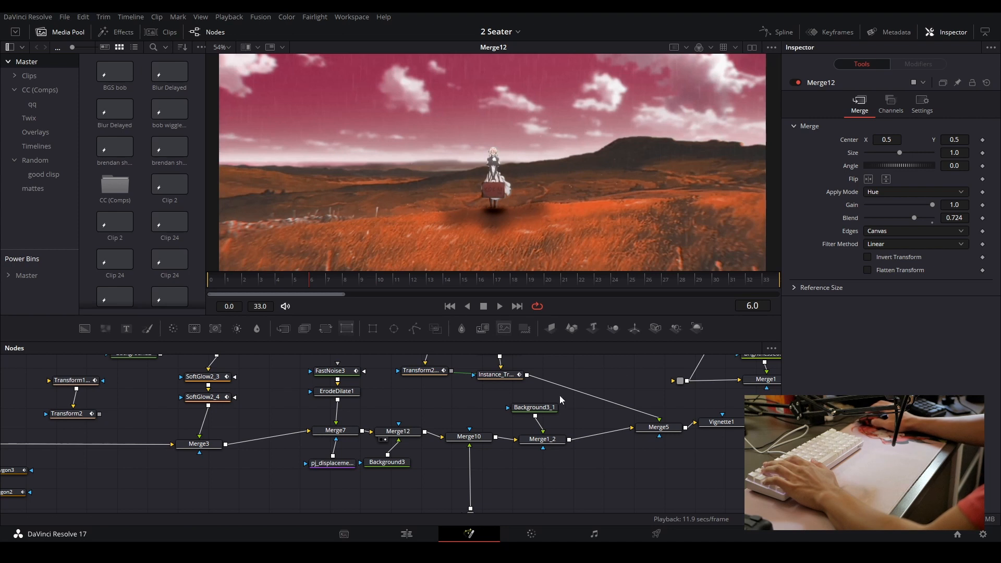
pyautogui.click(476, 440)
pyautogui.press('2')
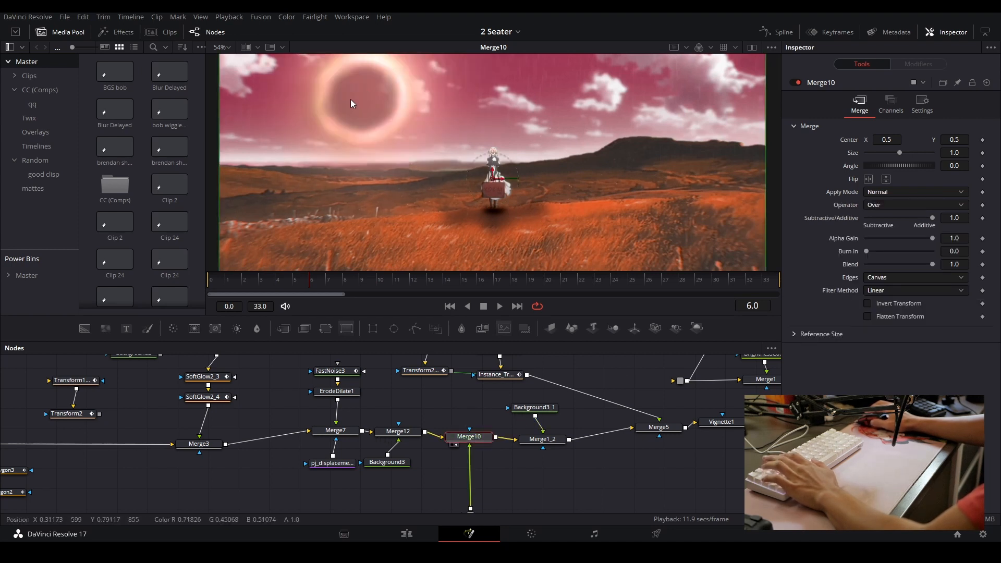
# - View the soft-light shading of the scene at Merge1_2 in a wider view
pyautogui.moveTo(574, 469); pyautogui.dragTo(499, 482)
pyautogui.click(467, 452)
pyautogui.press('2')
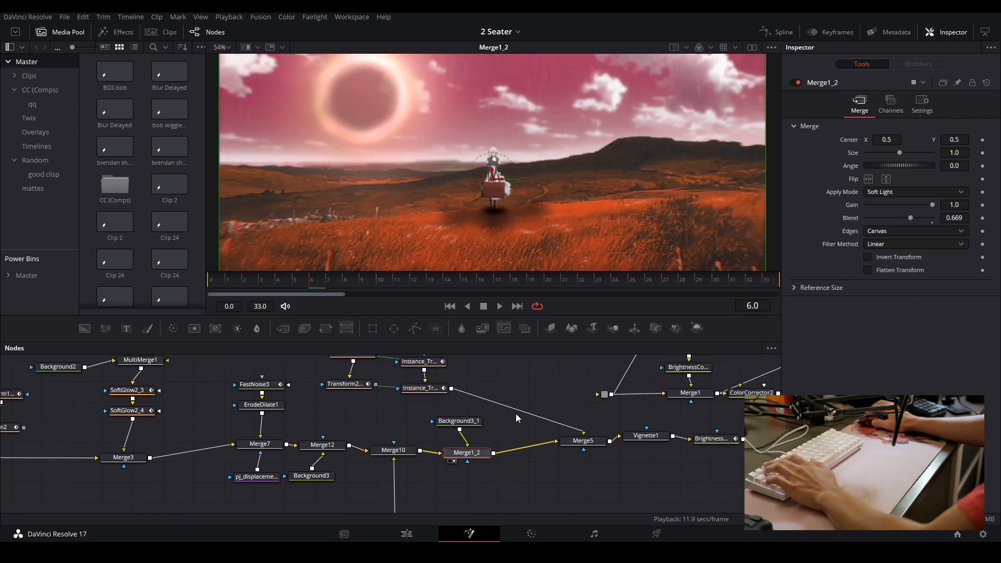
pyautogui.scroll(-2, 556, 181)
pyautogui.scroll(1, 559, 181)
pyautogui.moveTo(558, 181); pyautogui.dragTo(515, 130)
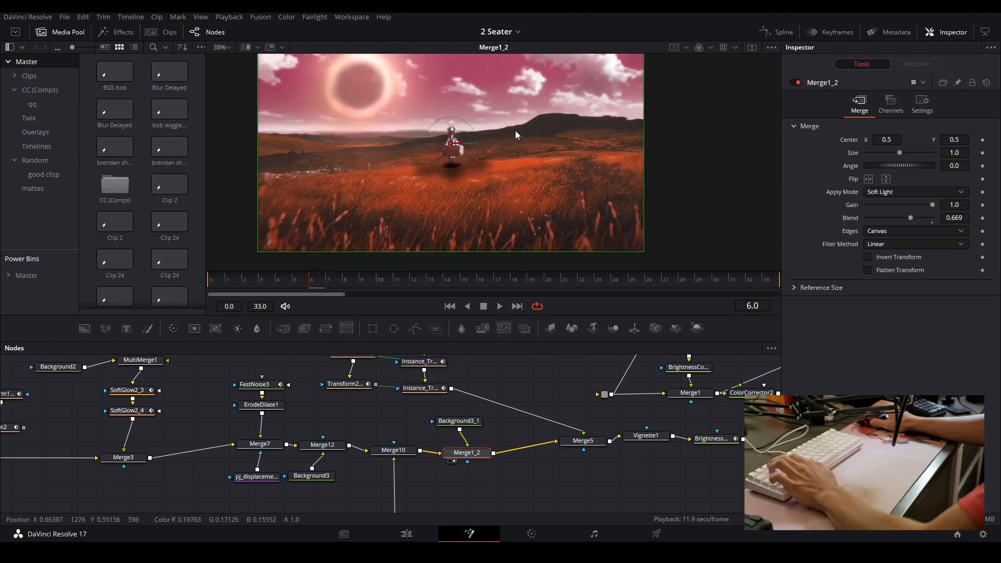
# - View the Background3_1 gradient and its combination with the scene in Merge1_2
pyautogui.moveTo(523, 414); pyautogui.dragTo(479, 449)
pyautogui.click(432, 459)
pyautogui.press('2')
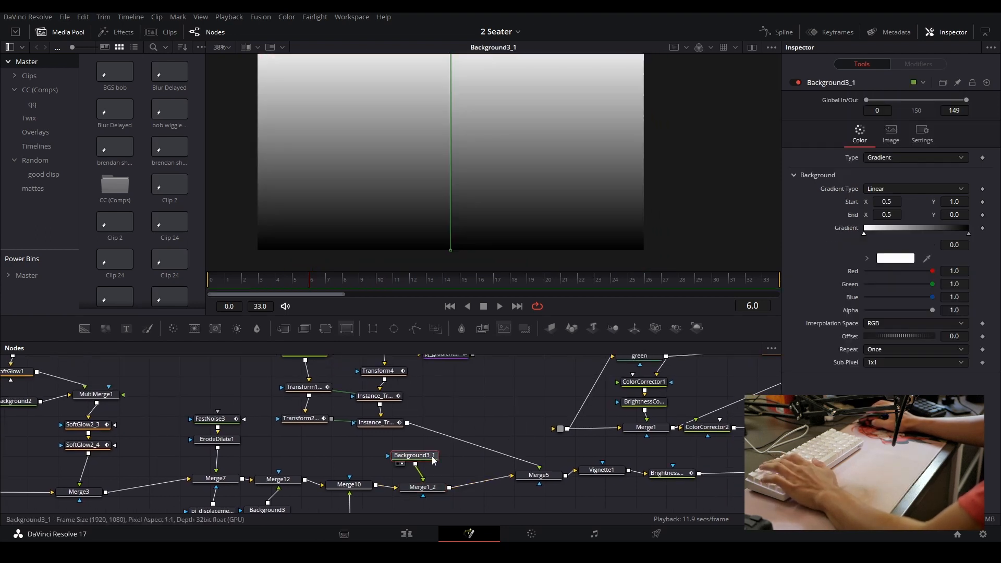
pyautogui.click(420, 488)
pyautogui.press('2')
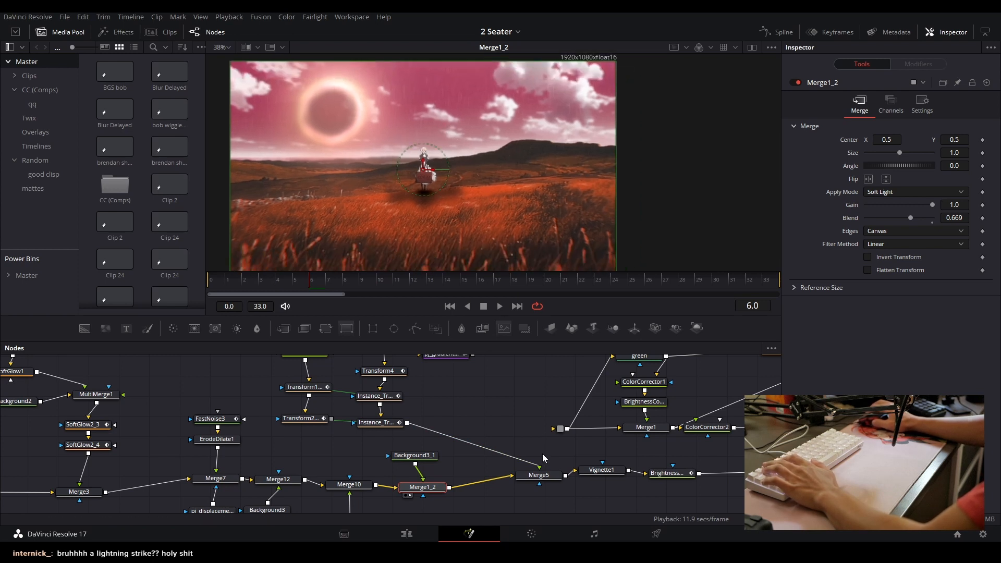
# - View the output of the instanced transform branch and its overlay on the scene in Merge5
pyautogui.moveTo(542, 453); pyautogui.dragTo(563, 507)
pyautogui.moveTo(502, 430); pyautogui.dragTo(542, 474)
pyautogui.moveTo(471, 453); pyautogui.dragTo(504, 398)
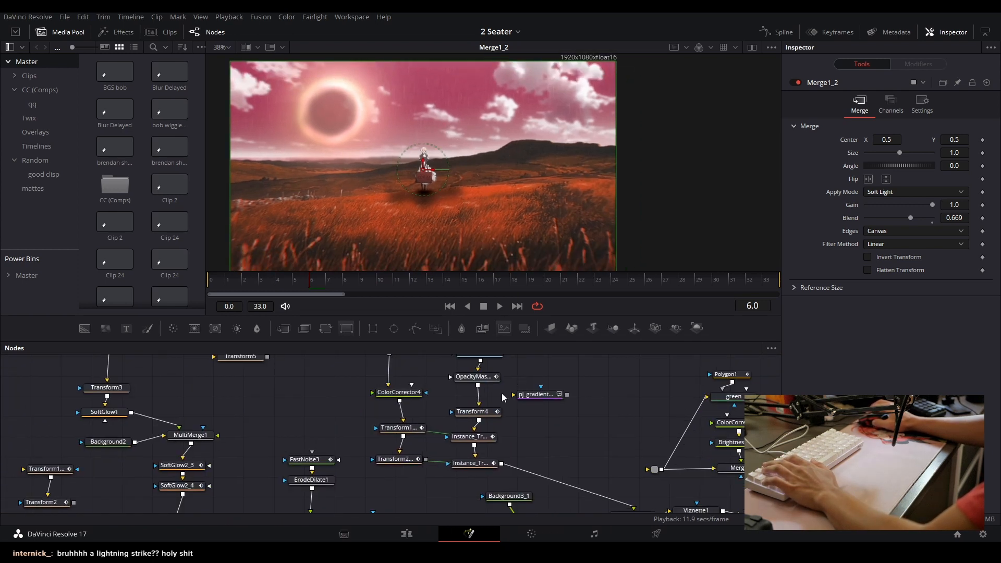
pyautogui.click(464, 466)
pyautogui.press('2')
pyautogui.moveTo(625, 511); pyautogui.dragTo(530, 450)
pyautogui.click(530, 450)
pyautogui.press('2')
# - Survey the whole node tree and view the final composite at MediaOut1
pyautogui.scroll(-5, 547, 383)
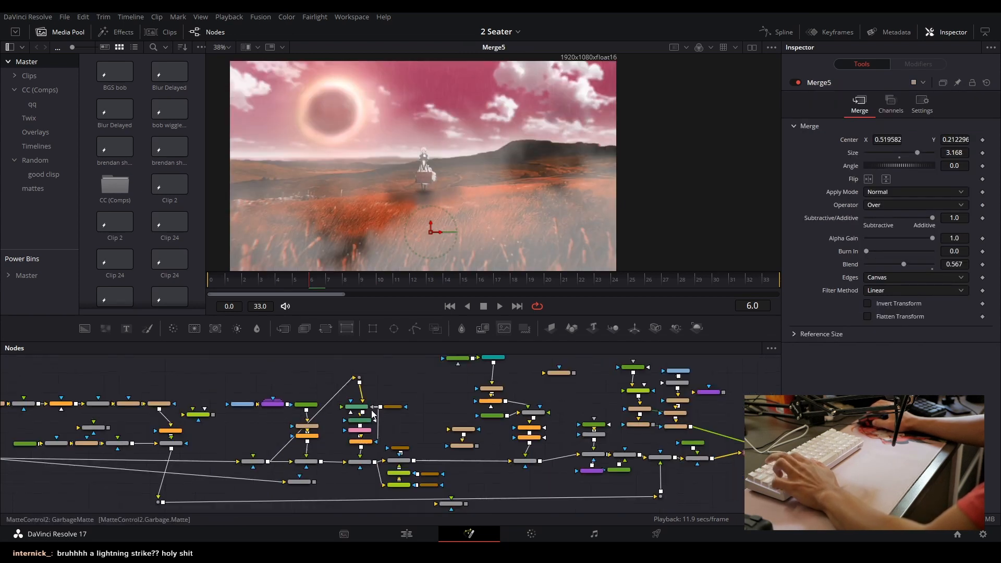
pyautogui.moveTo(177, 390); pyautogui.dragTo(5, 415)
pyautogui.moveTo(740, 410); pyautogui.dragTo(375, 433)
pyautogui.moveTo(469, 433); pyautogui.dragTo(508, 464)
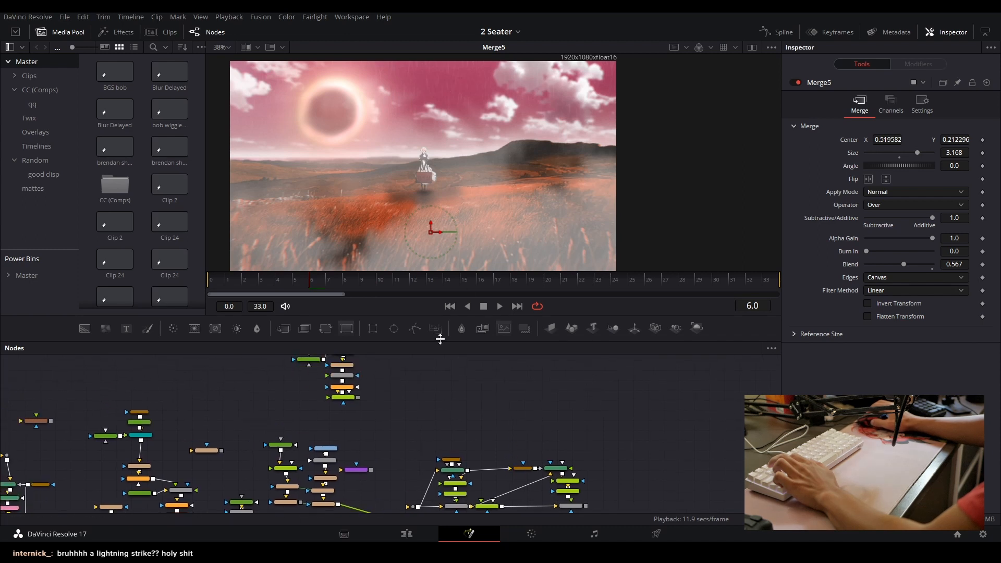
pyautogui.scroll(5, 459, 496)
pyautogui.moveTo(459, 496); pyautogui.dragTo(465, 442)
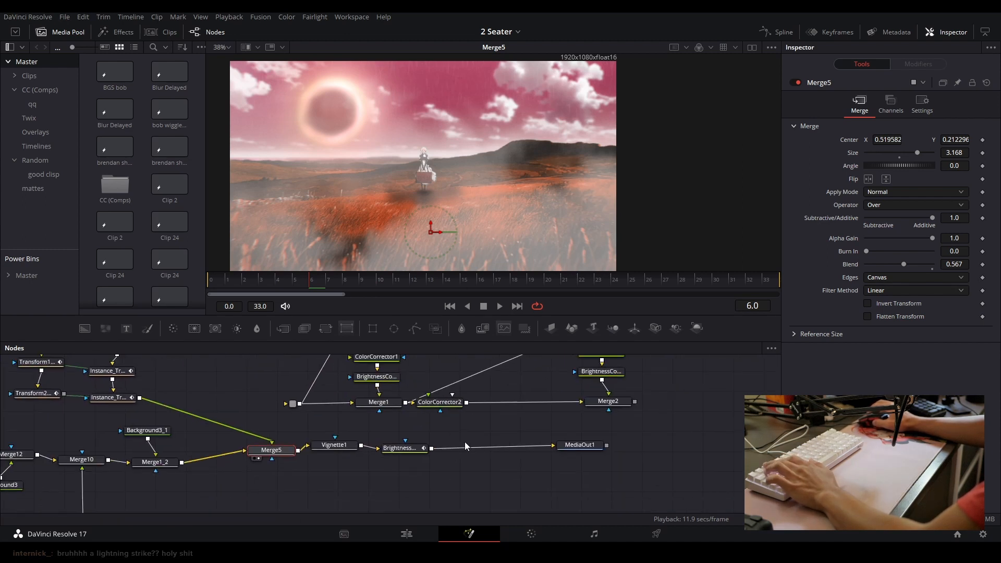
pyautogui.click(599, 447)
pyautogui.press('2')
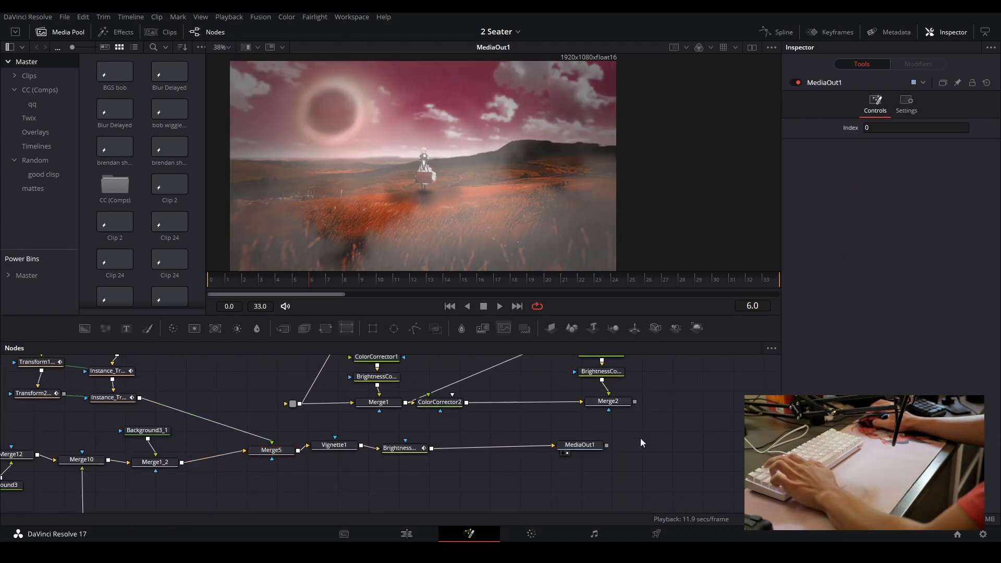
# - Return to the Edit page, play Timeline 3 from the start and scrub through Compound Clip 1
pyautogui.hotkey('shift', '4')
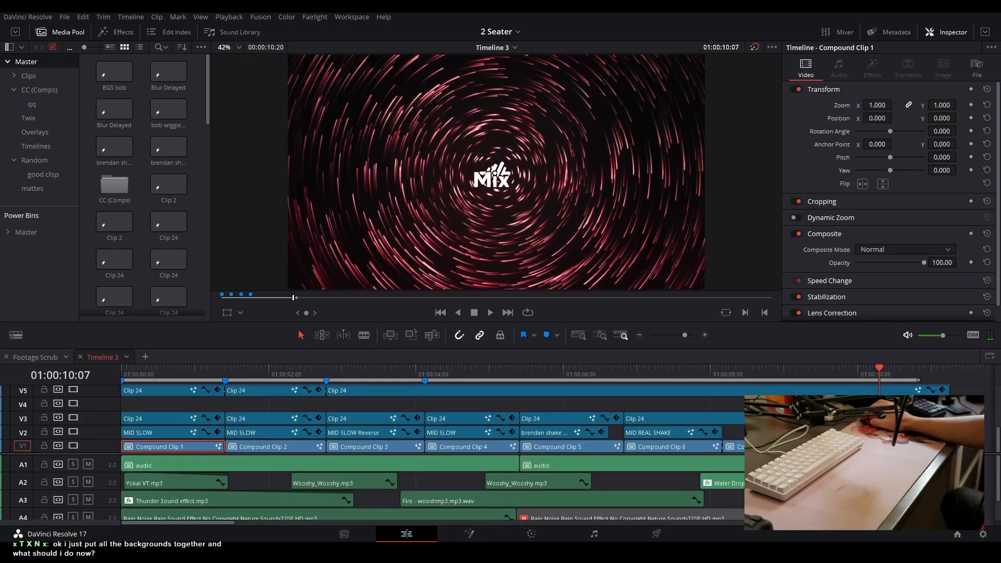
pyautogui.press('Home')
pyautogui.press('space')
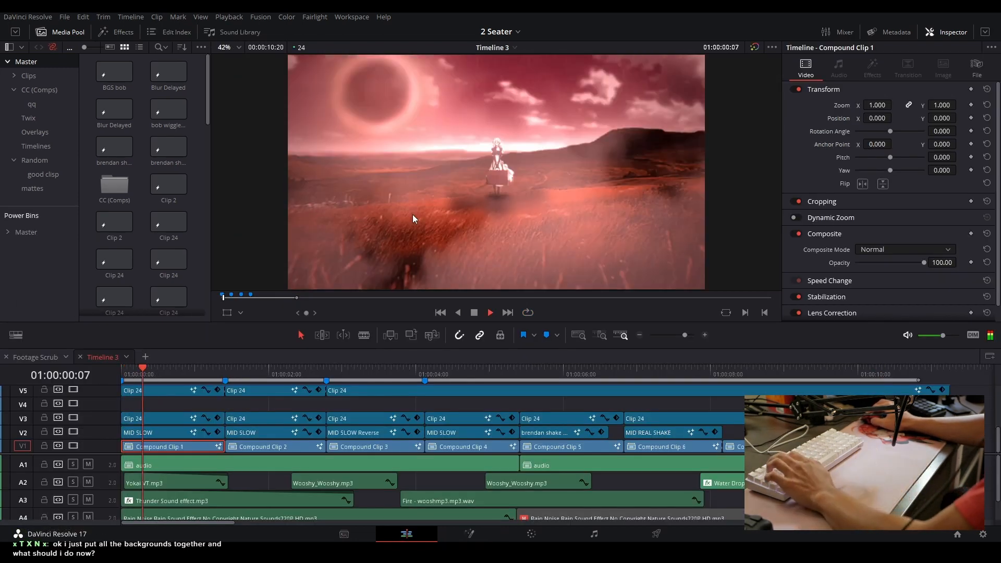
pyautogui.moveTo(179, 385); pyautogui.dragTo(144, 366)
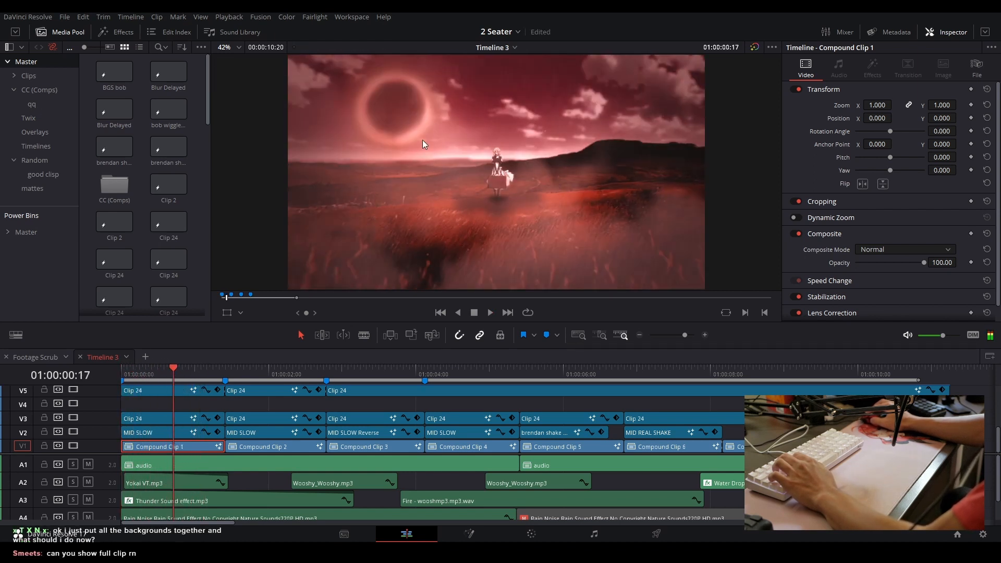
# - Replay Timeline 3 from the start and look over the effect clips on its upper video tracks
pyautogui.moveTo(174, 371); pyautogui.dragTo(105, 383)
pyautogui.scroll(1, 174, 414)
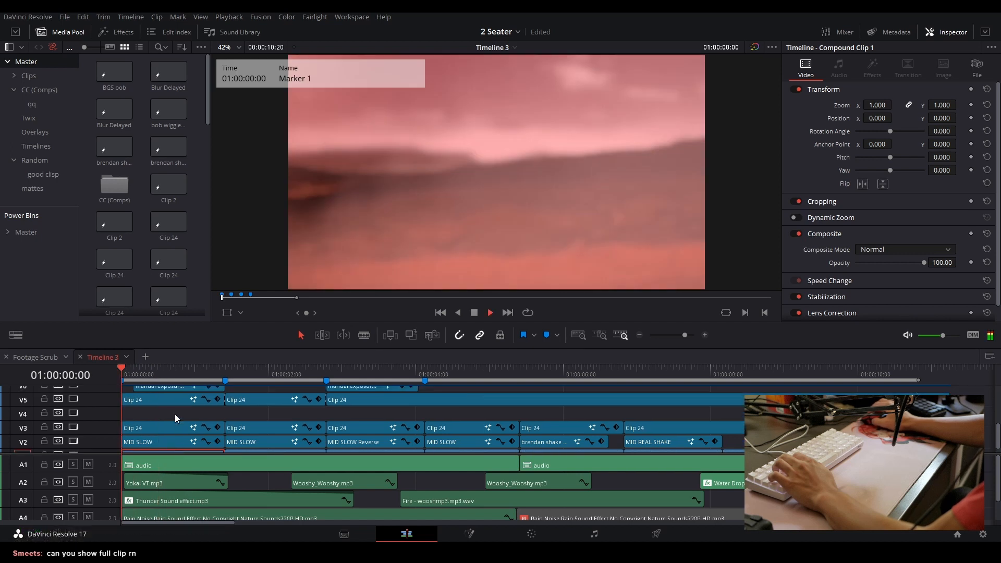
pyautogui.press('space')
pyautogui.scroll(1, 232, 462)
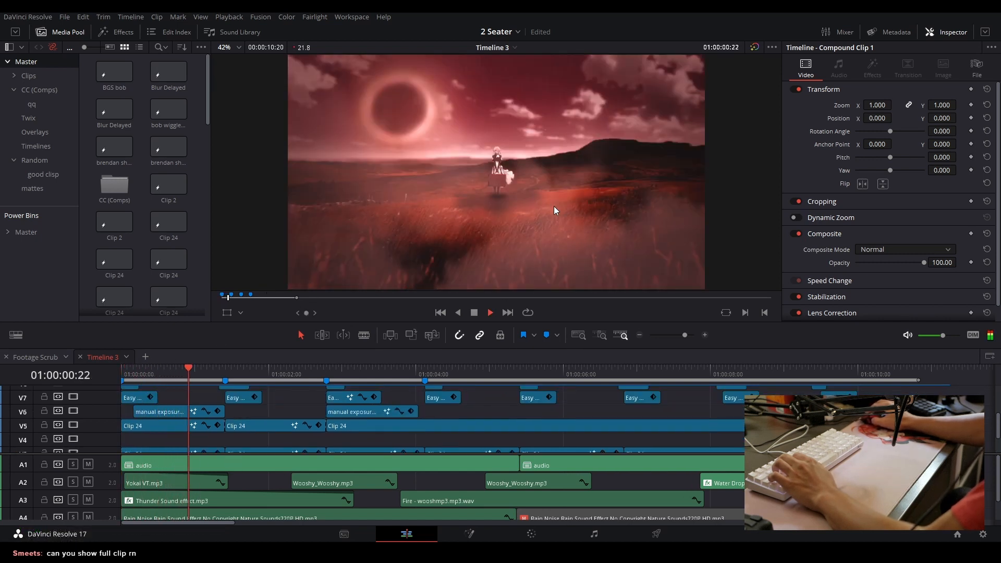
pyautogui.press('space')
pyautogui.scroll(3, 263, 438)
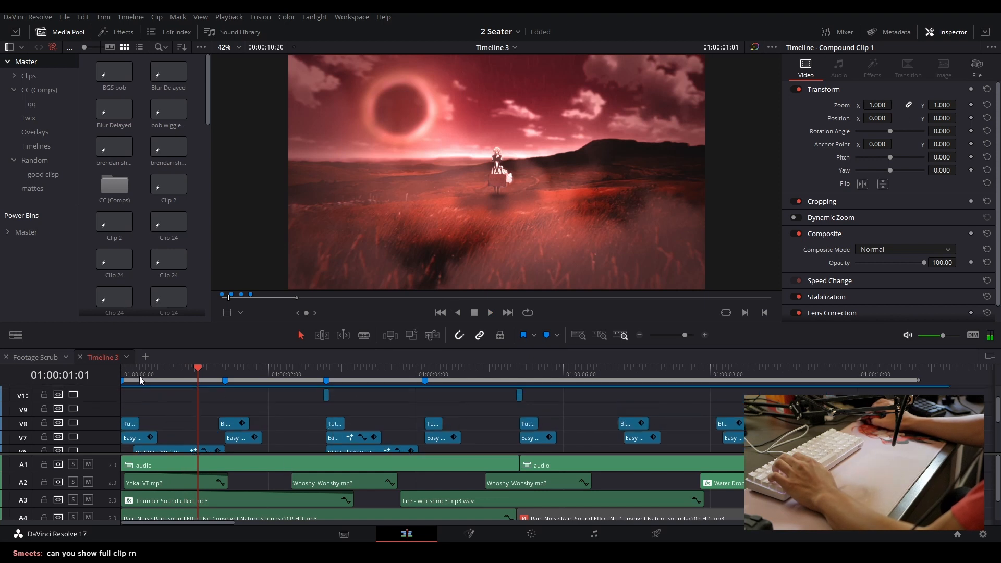
pyautogui.press('Home')
pyautogui.press('space')
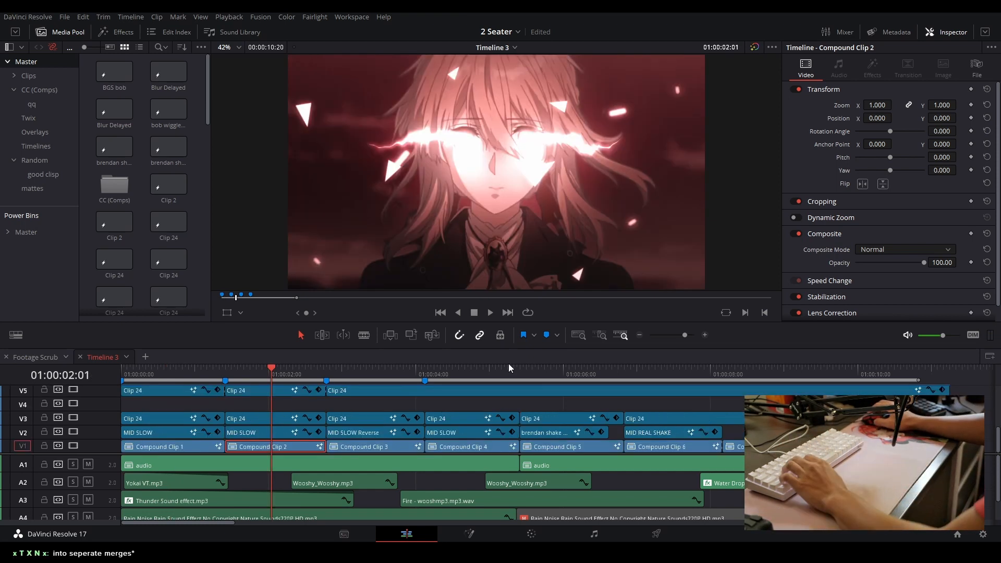
# - Open Compound Clip 2's composition on the Fusion page and inspect the keyed eyes at MatteControl1 up close
pyautogui.hotkey('shift', '5')
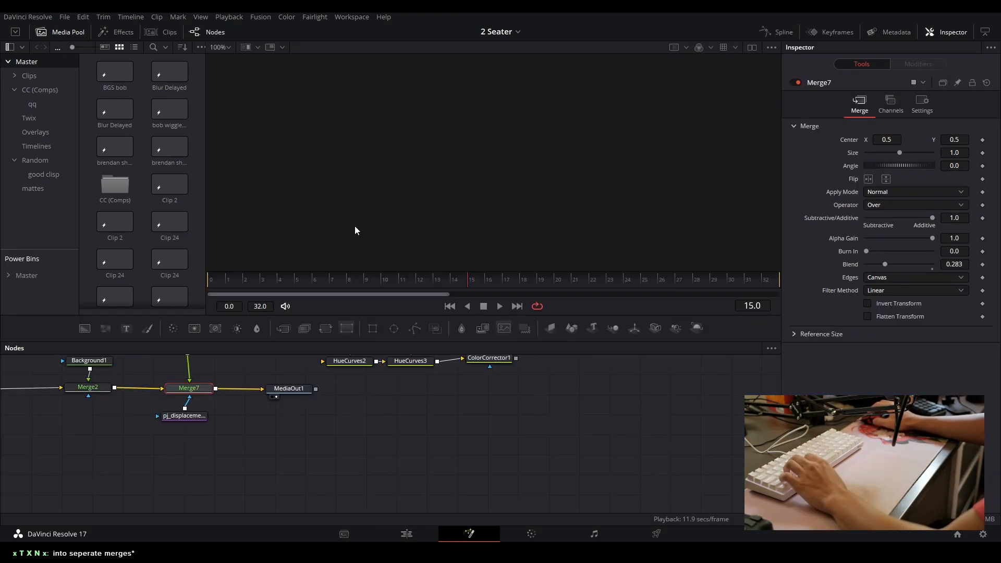
pyautogui.scroll(-6, 291, 440)
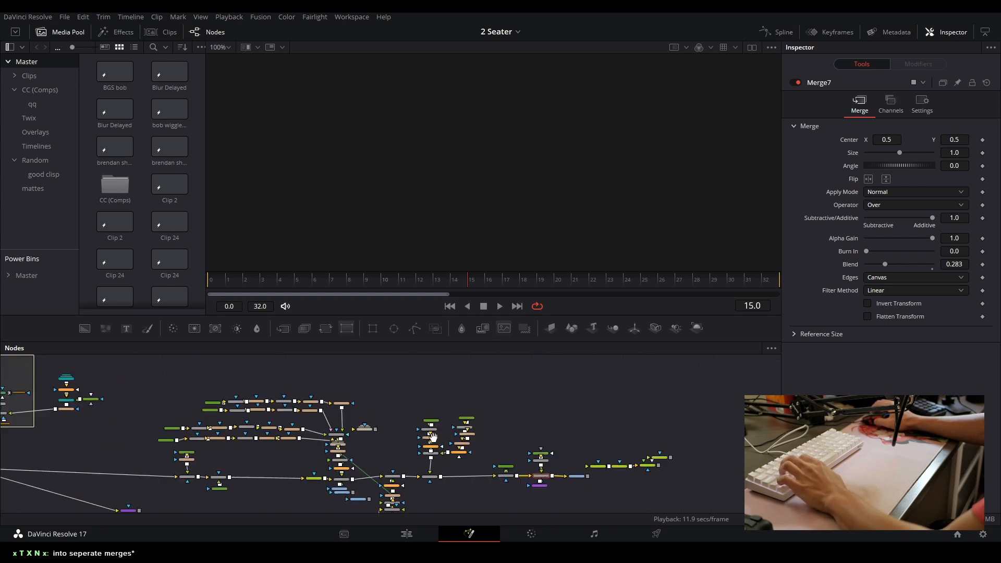
pyautogui.scroll(5, 271, 407)
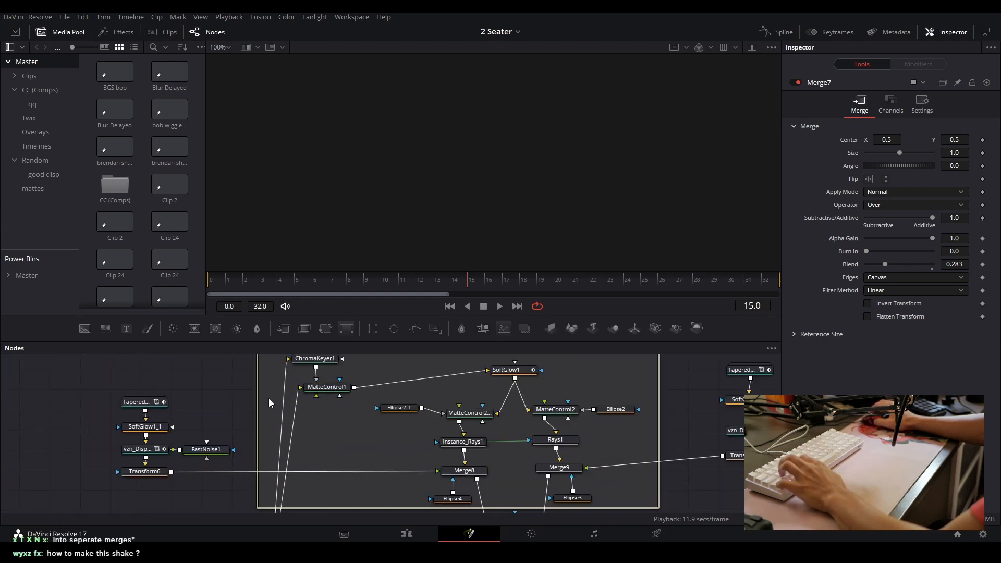
pyautogui.click(310, 390)
pyautogui.press('1')
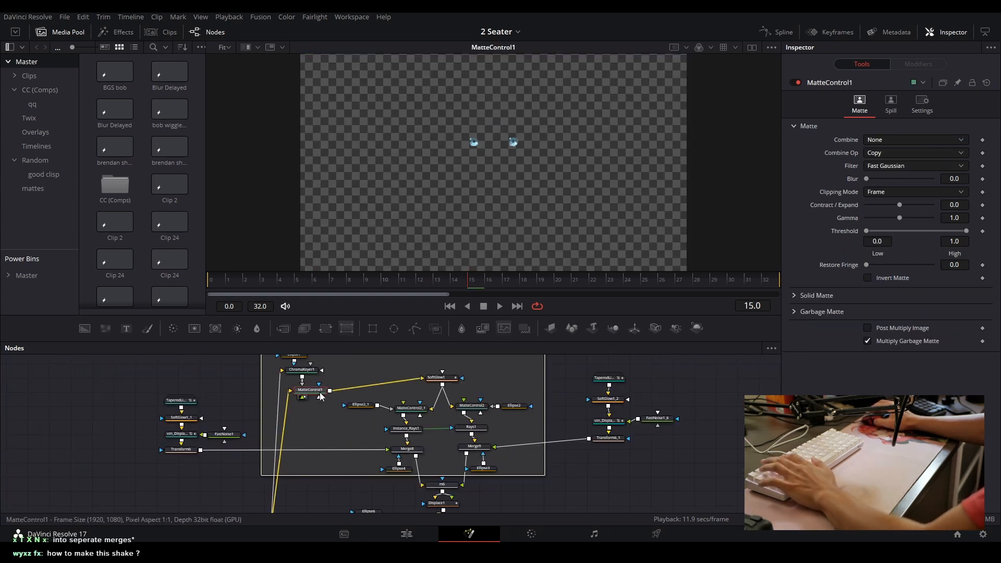
pyautogui.scroll(5, 467, 126)
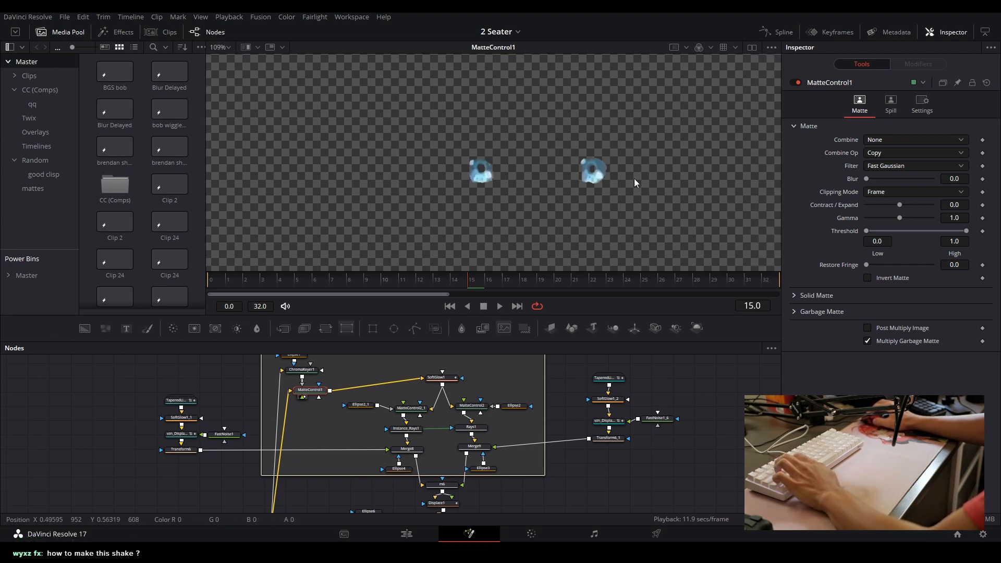
# - View the eye glow at SoftGlow1, the single-eye matte at MatteControl2_1 and the light rays at Instance_Rays1
pyautogui.click(448, 378)
pyautogui.press('1')
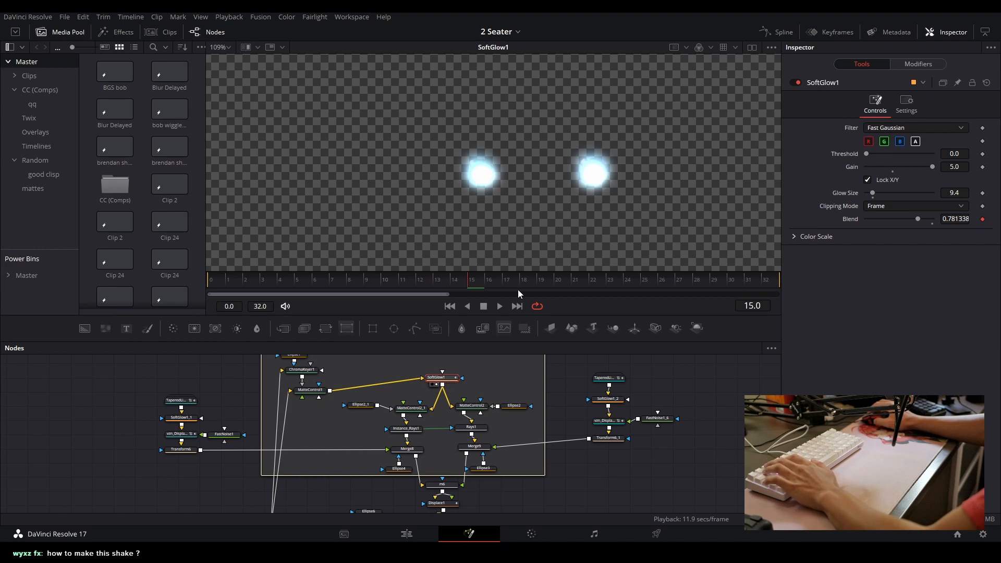
pyautogui.click(410, 408)
pyautogui.press('1')
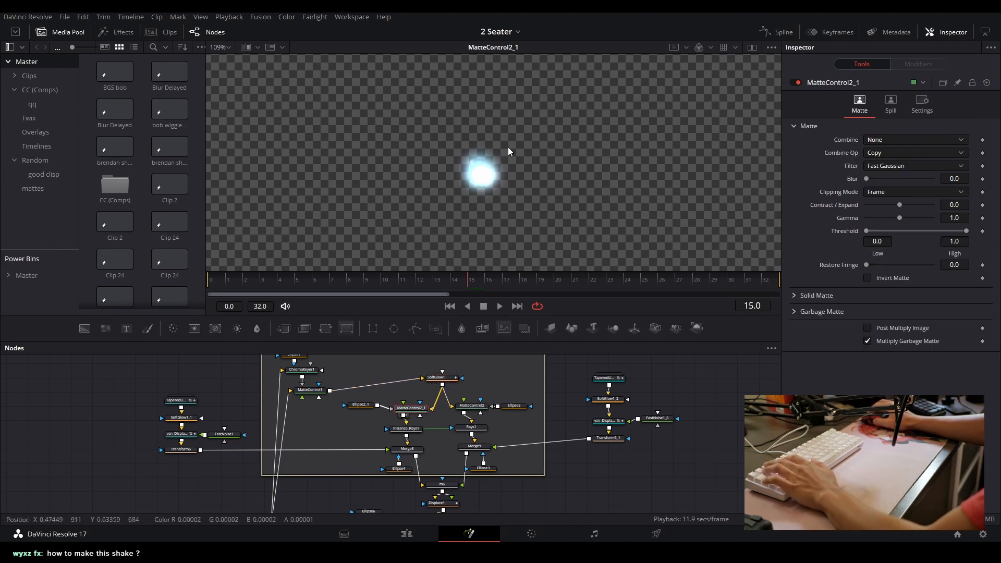
pyautogui.click(406, 428)
pyautogui.press('1')
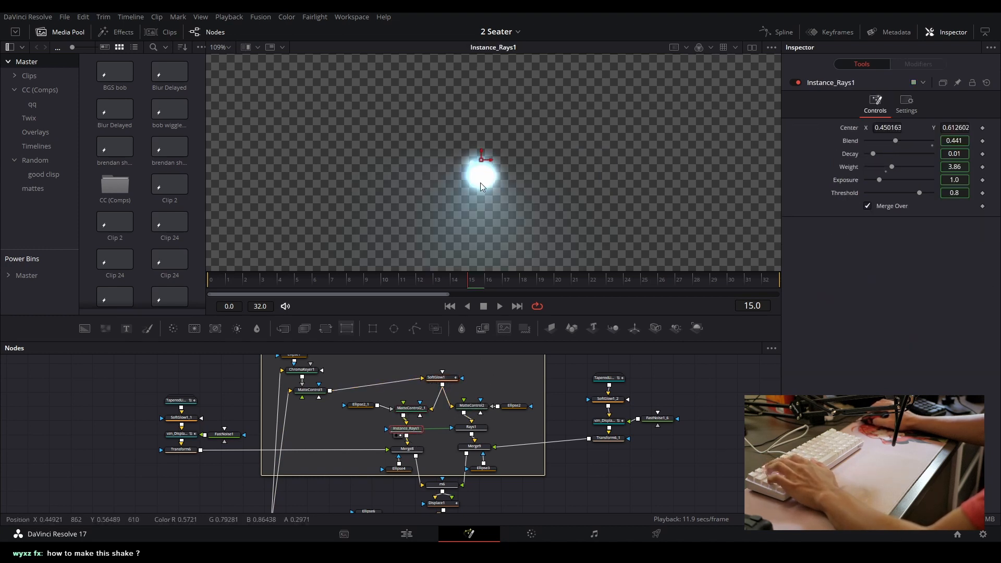
pyautogui.scroll(-3, 474, 182)
pyautogui.scroll(-2, 470, 181)
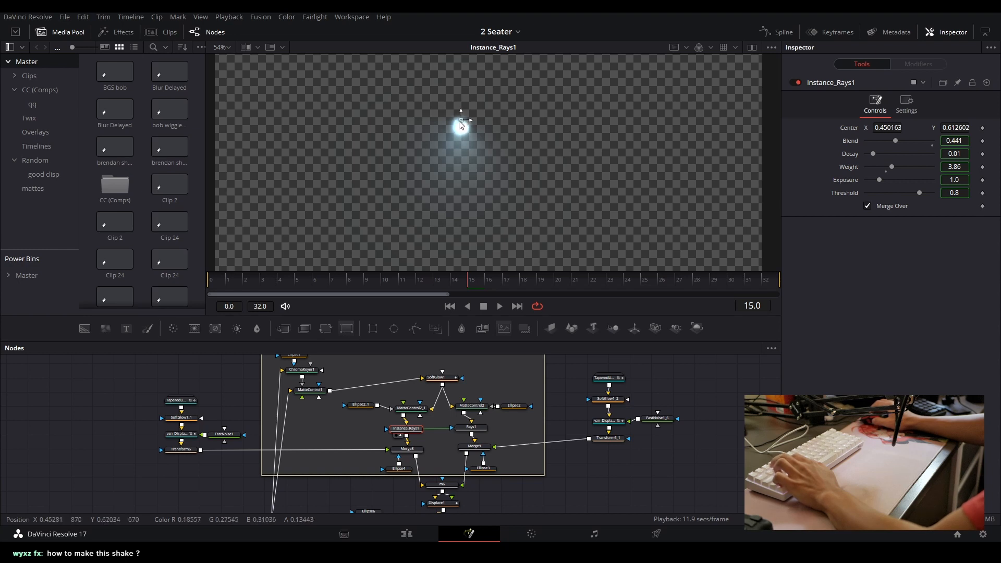
# - View the eye and streak combination at Merge8 and the TaperedLine shape that starts the streak branch
pyautogui.click(415, 450)
pyautogui.press('1')
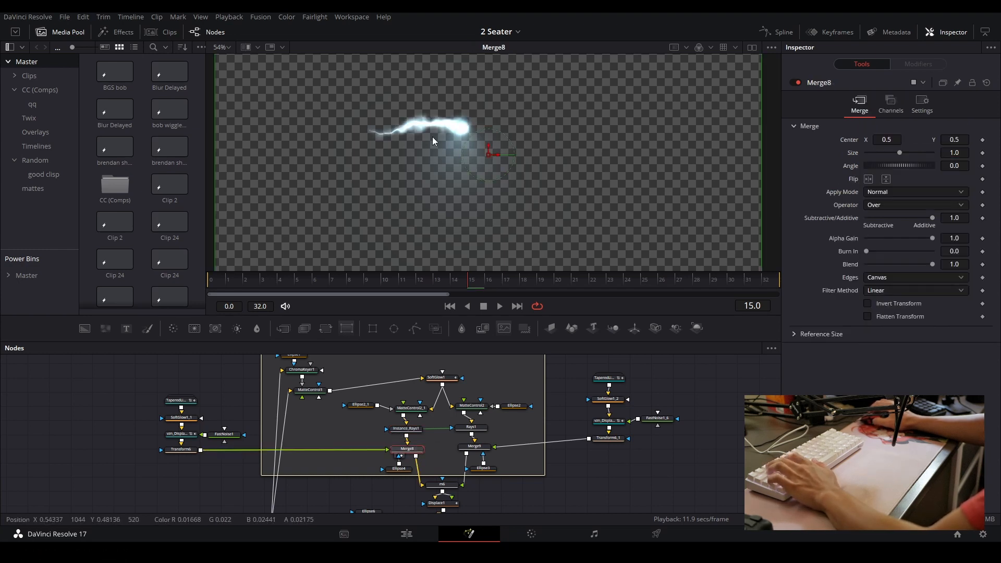
pyautogui.hscroll(-3, 323, 399)
pyautogui.scroll(2, 346, 374)
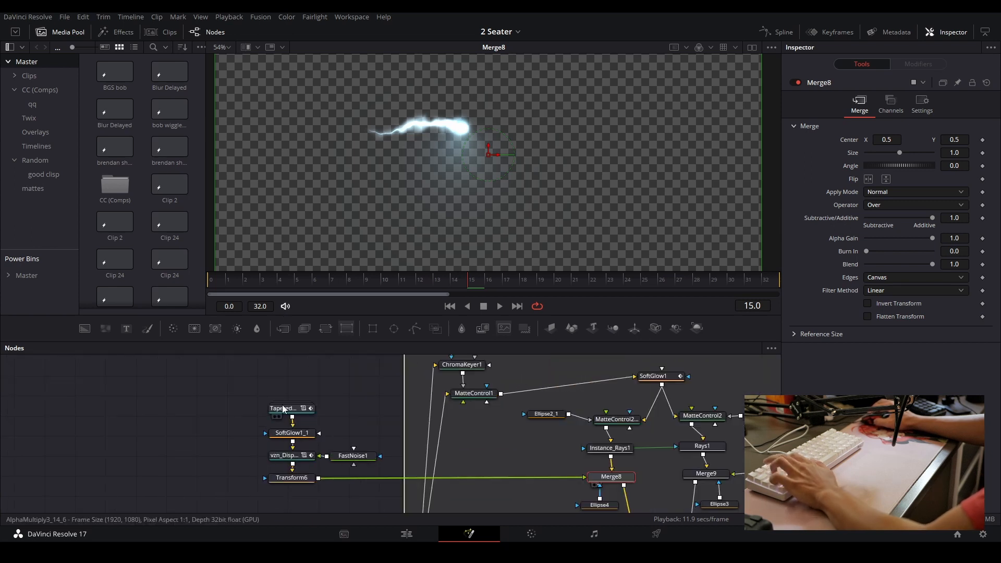
pyautogui.click(287, 408)
pyautogui.press('1')
pyautogui.scroll(3, 431, 120)
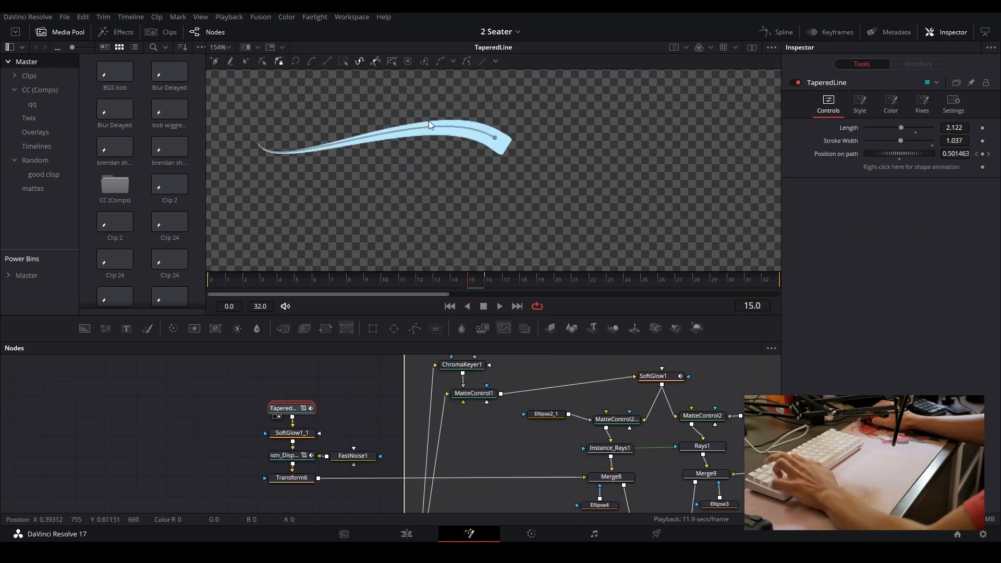
# - Follow the streak branch through SoftGlow1_1, vzn_DisplacerPro and Transform6, and inspect the FastNoise1 settings driving the displacement
pyautogui.click(308, 437)
pyautogui.press('1')
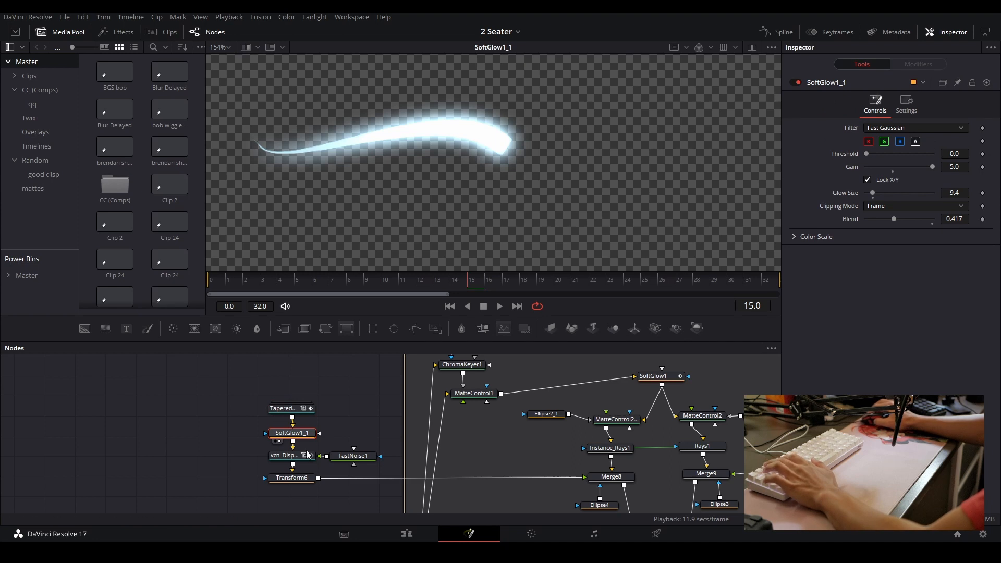
pyautogui.click(294, 457)
pyautogui.press('1')
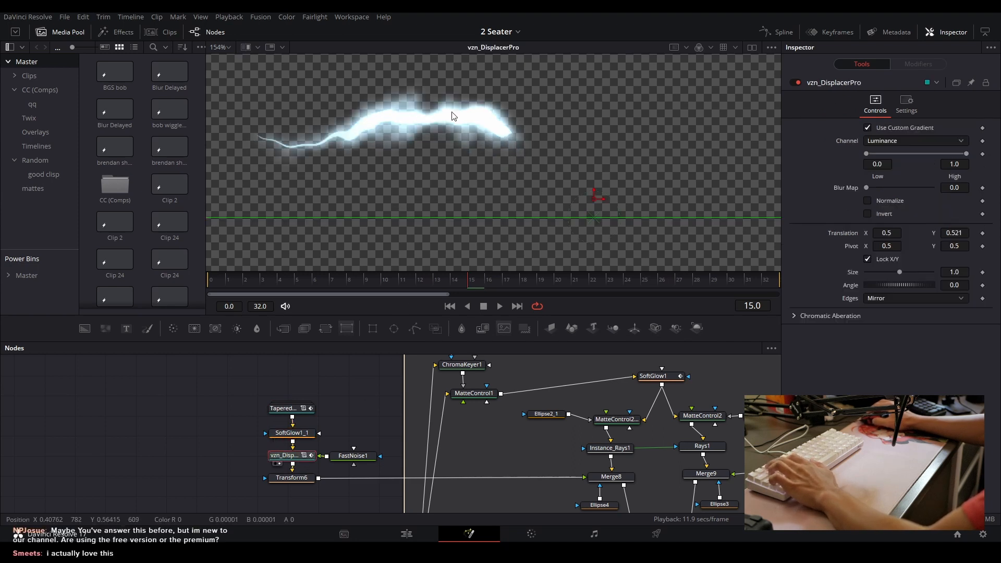
pyautogui.click(352, 458)
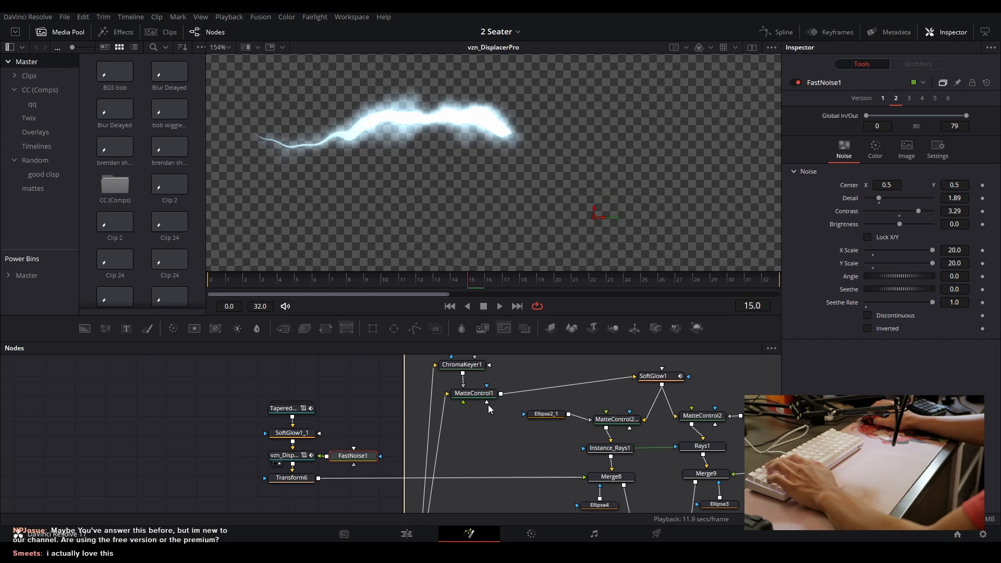
pyautogui.click(293, 479)
pyautogui.press('1')
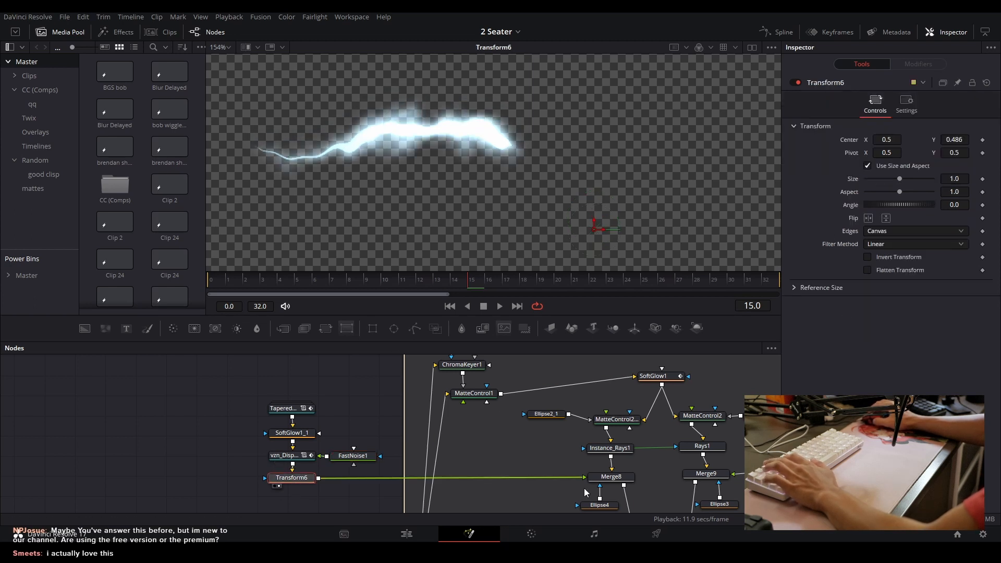
# - View Merge8 with the streak added, and the combination of both glowing eyes at m6
pyautogui.click(605, 477)
pyautogui.press('1')
pyautogui.scroll(-2, 566, 181)
pyautogui.moveTo(570, 431); pyautogui.dragTo(415, 367)
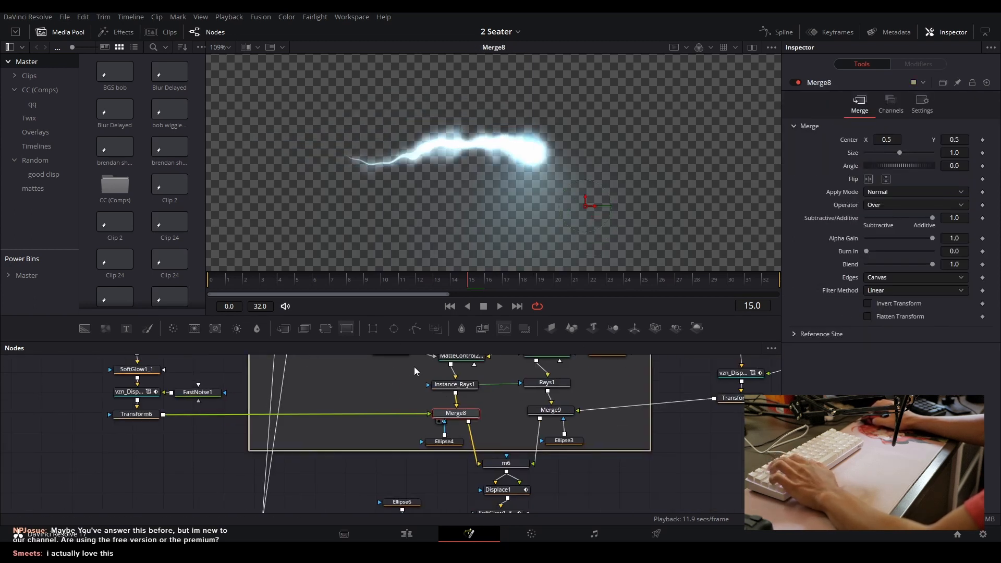
pyautogui.click(514, 464)
pyautogui.press('1')
pyautogui.moveTo(511, 482); pyautogui.dragTo(468, 454)
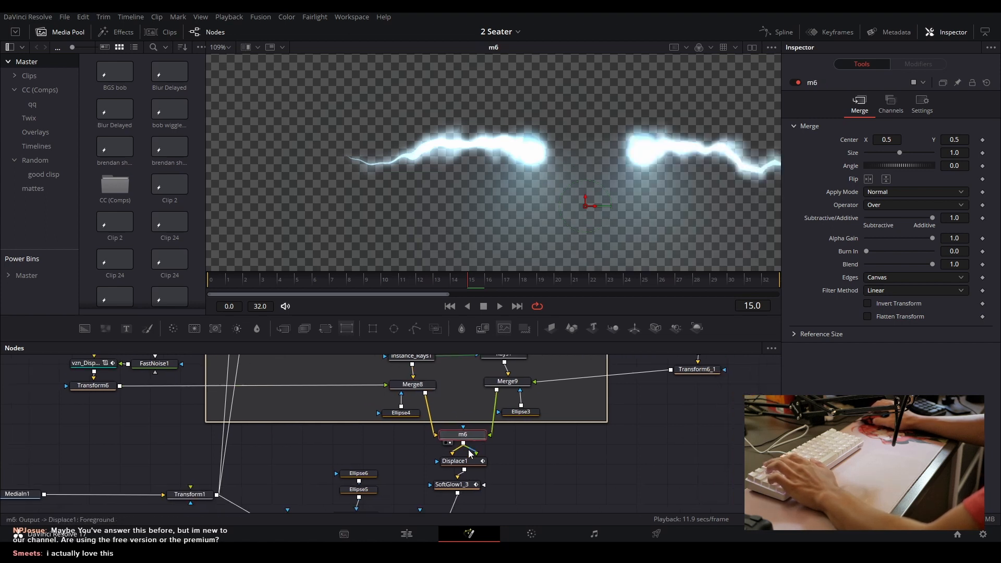
# - View the combined eye effect after Displace1 and again after SoftGlow1_3
pyautogui.click(468, 460)
pyautogui.press('1')
pyautogui.scroll(-3, 514, 200)
pyautogui.scroll(1, 513, 200)
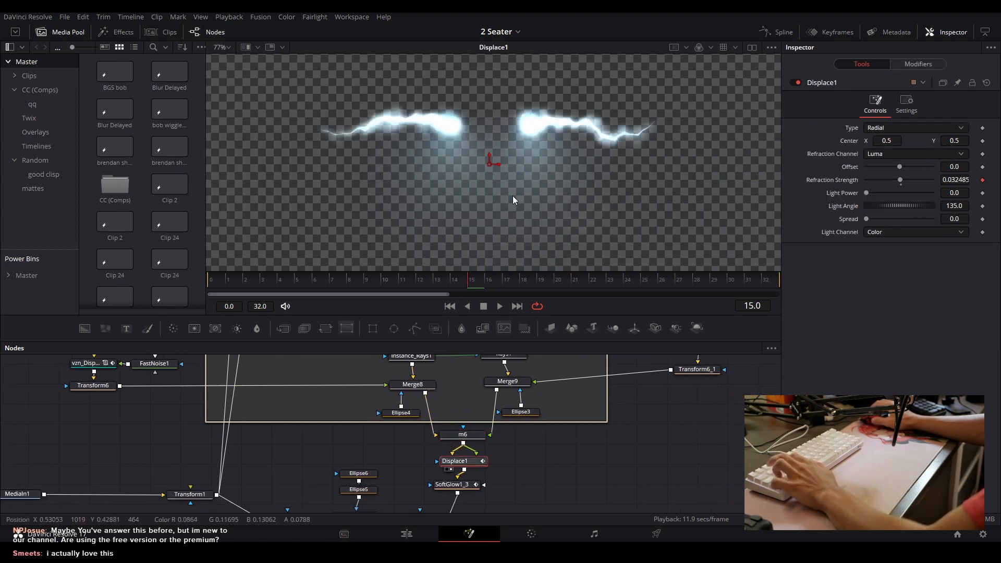
pyautogui.moveTo(507, 478); pyautogui.dragTo(499, 504)
pyautogui.moveTo(444, 473); pyautogui.dragTo(409, 359)
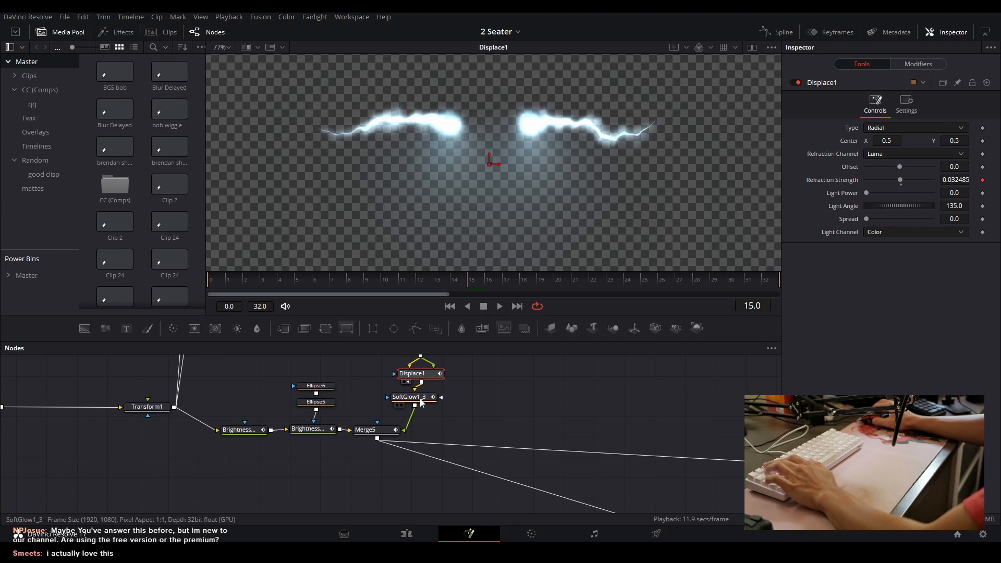
pyautogui.click(421, 403)
pyautogui.press('1')
# - Follow the remaining node tree to its end and view the finished composite at MediaOut1
pyautogui.scroll(-4, 370, 416)
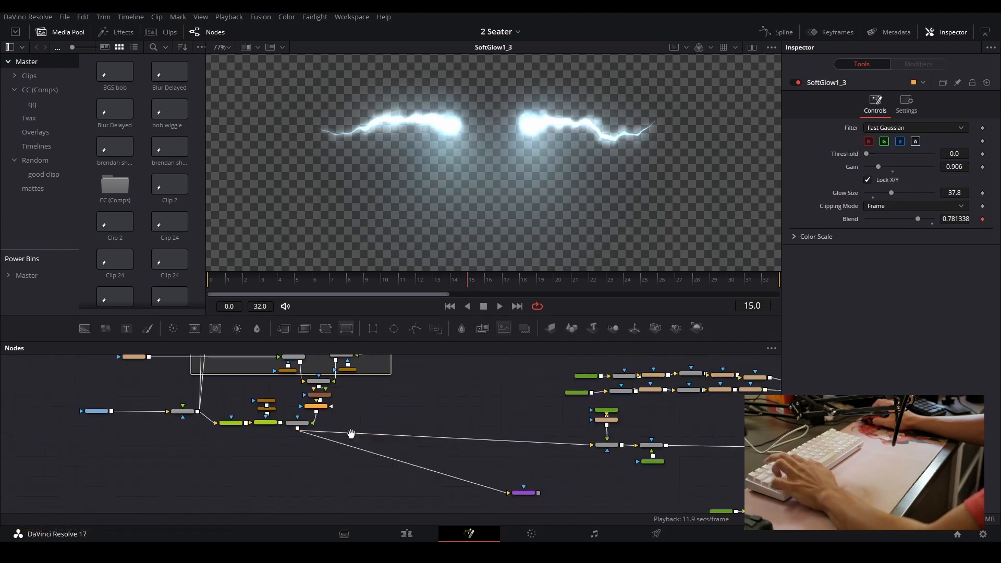
pyautogui.scroll(4, 351, 434)
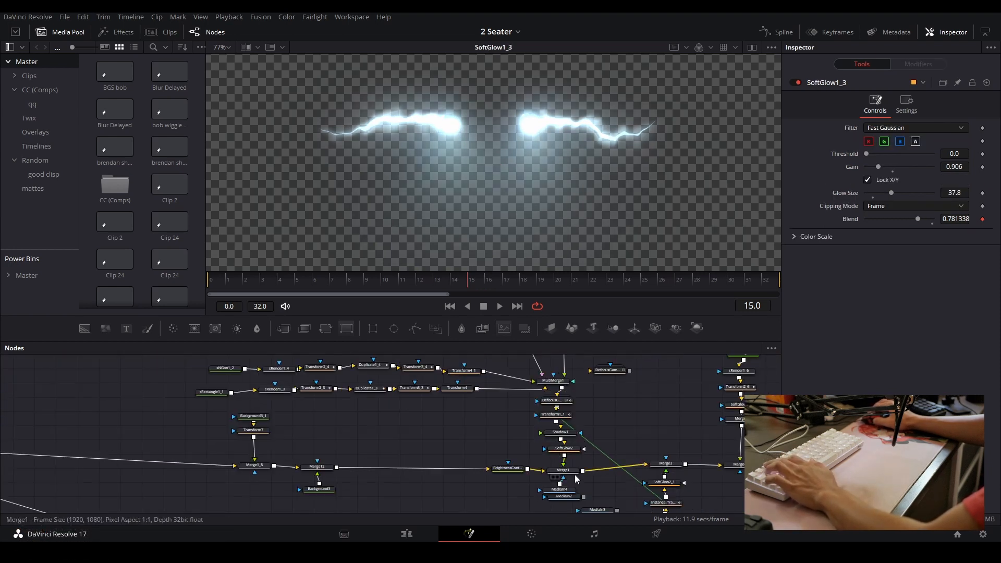
pyautogui.moveTo(576, 468); pyautogui.dragTo(308, 463)
pyautogui.moveTo(509, 463); pyautogui.dragTo(350, 462)
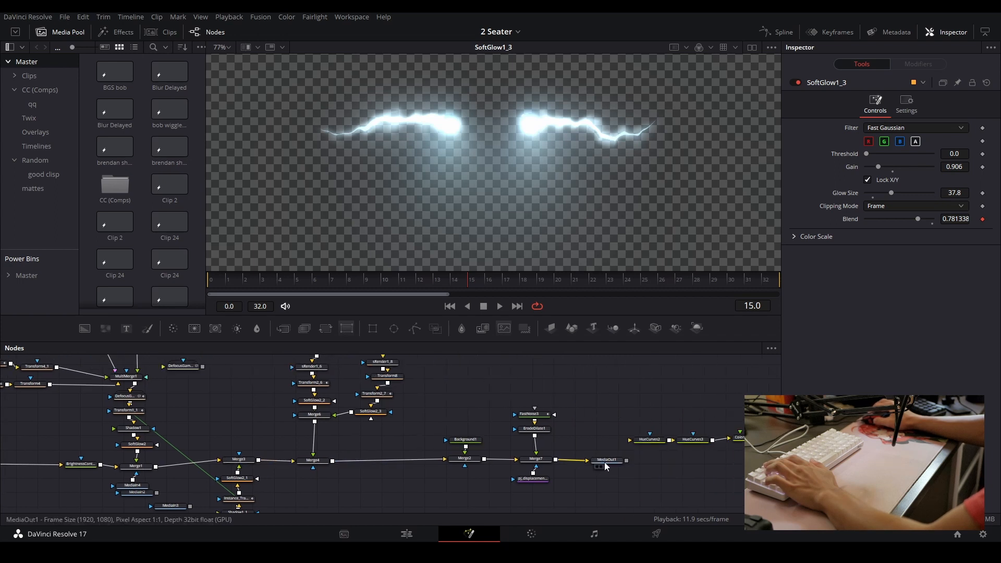
pyautogui.click(604, 462)
pyautogui.press('1')
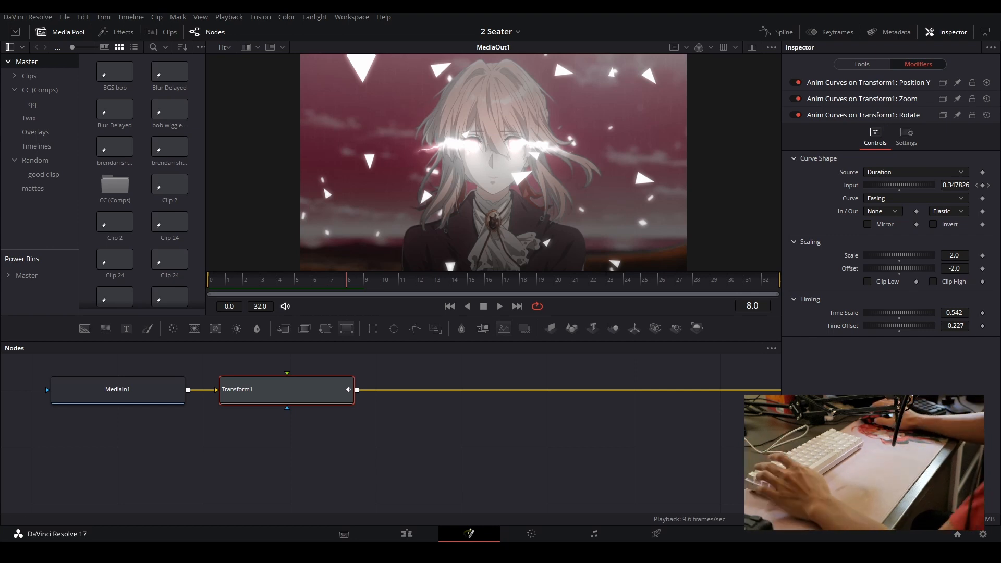
# - Show the Anim Curves modifier for Transform1's Zoom and scrub through the clip to examine the zoom motion
pyautogui.click(886, 99)
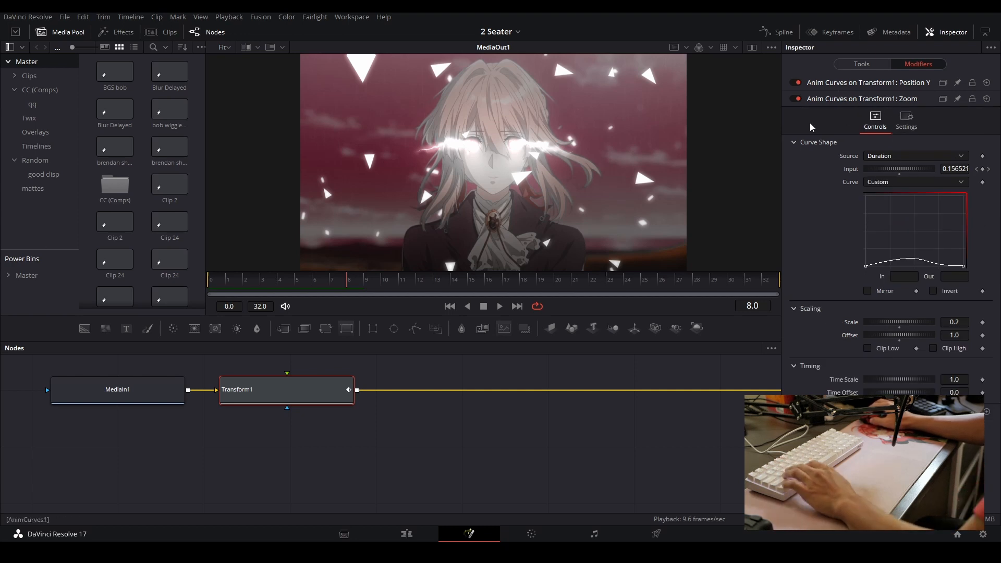
pyautogui.click(218, 281)
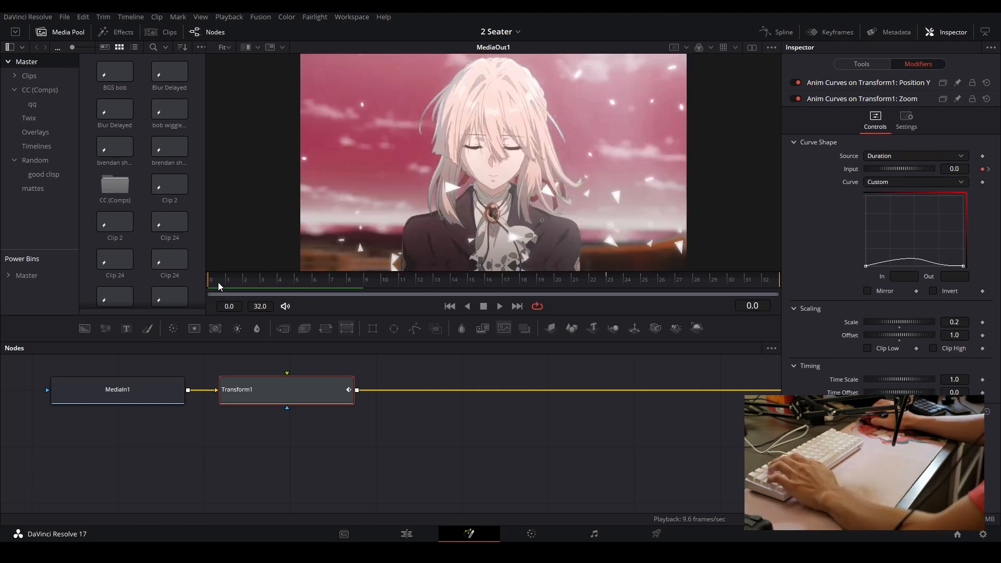
pyautogui.click(384, 280)
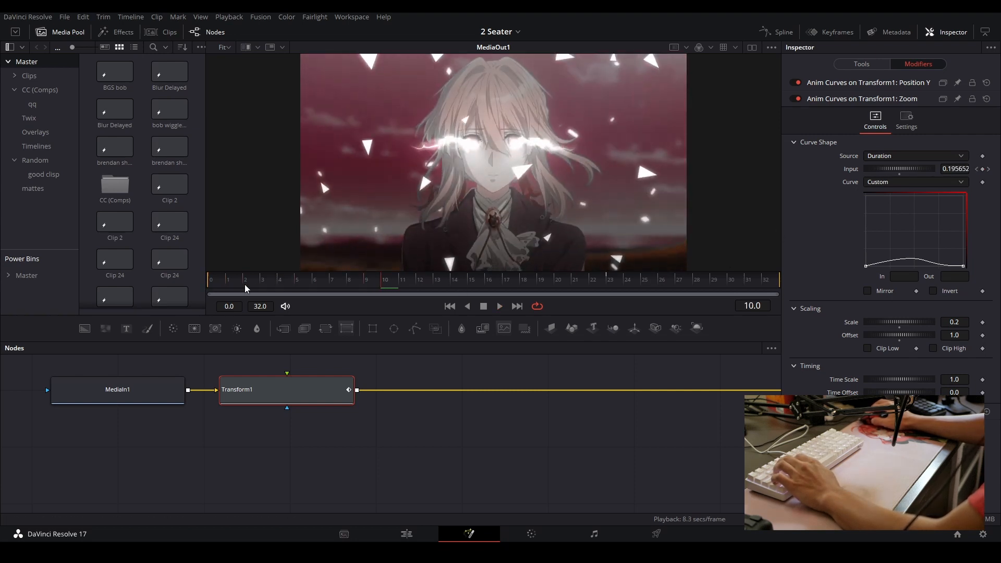
pyautogui.moveTo(213, 283); pyautogui.dragTo(380, 265)
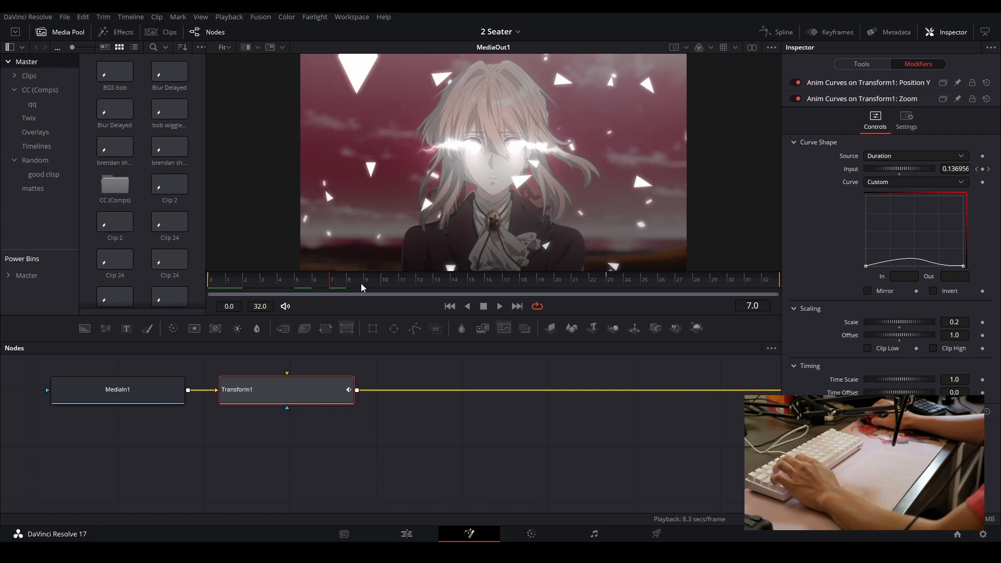
pyautogui.click(589, 280)
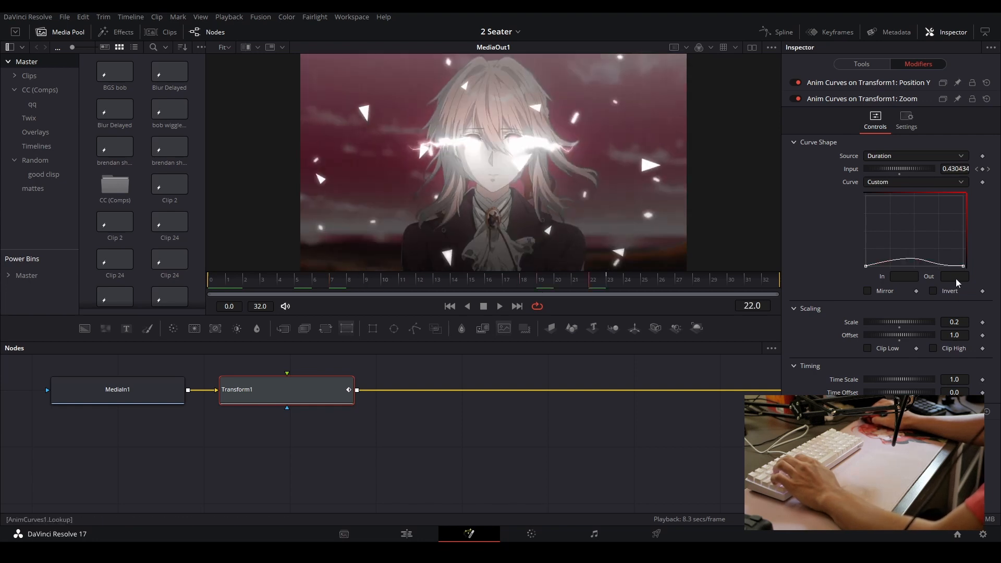
# - View Transform1's output and play it from the first frame
pyautogui.press('1')
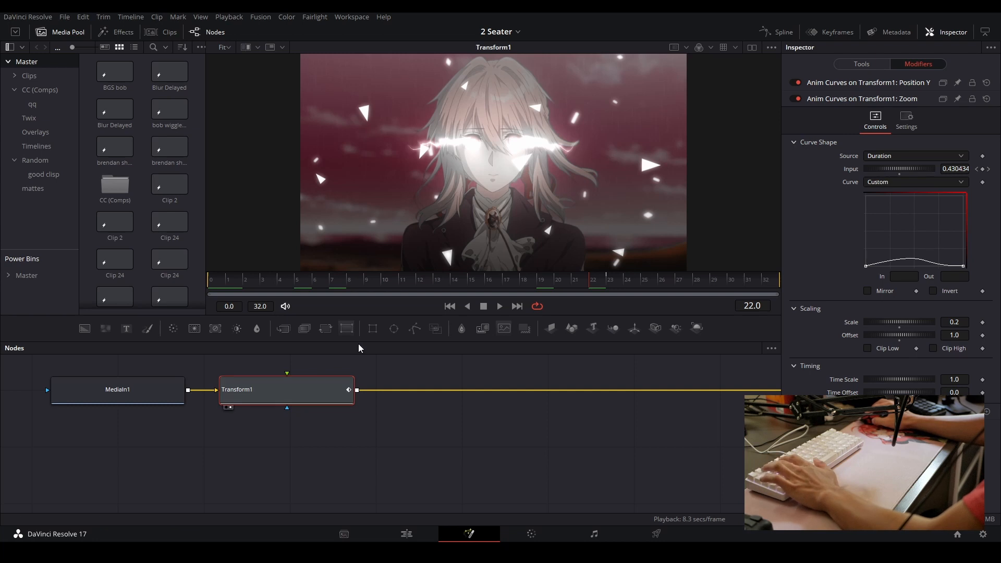
pyautogui.click(215, 282)
pyautogui.press('space')
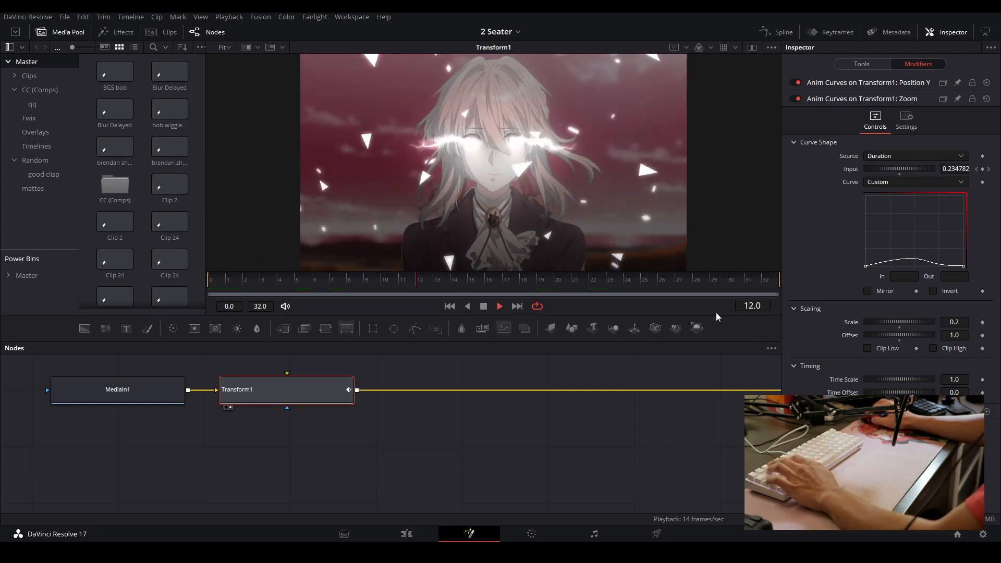
# - Show the Anim Curves modifier for Transform1's Position Y and display its curve in the Spline editor, fitted to the graph
pyautogui.moveTo(649, 435); pyautogui.dragTo(564, 442)
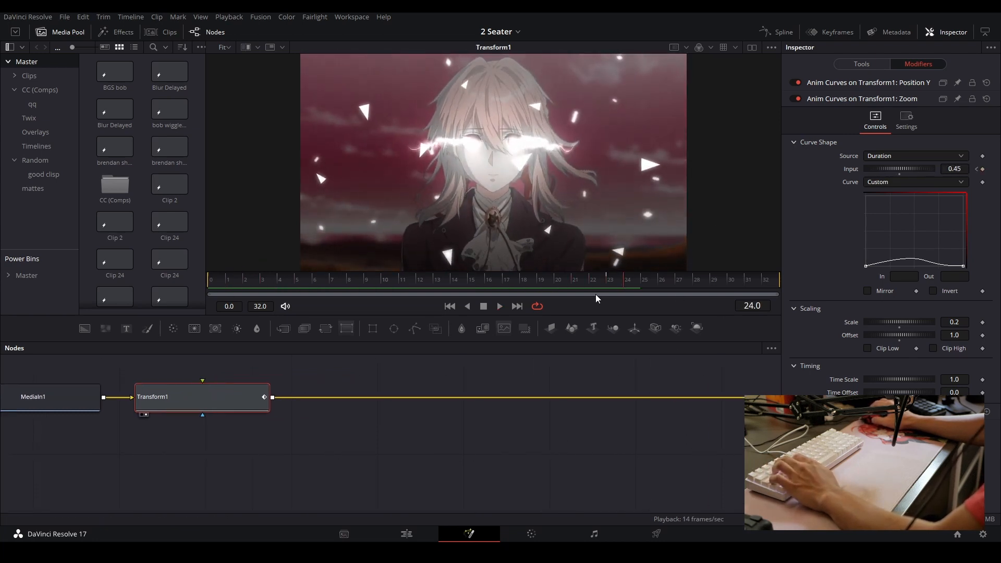
pyautogui.press('space')
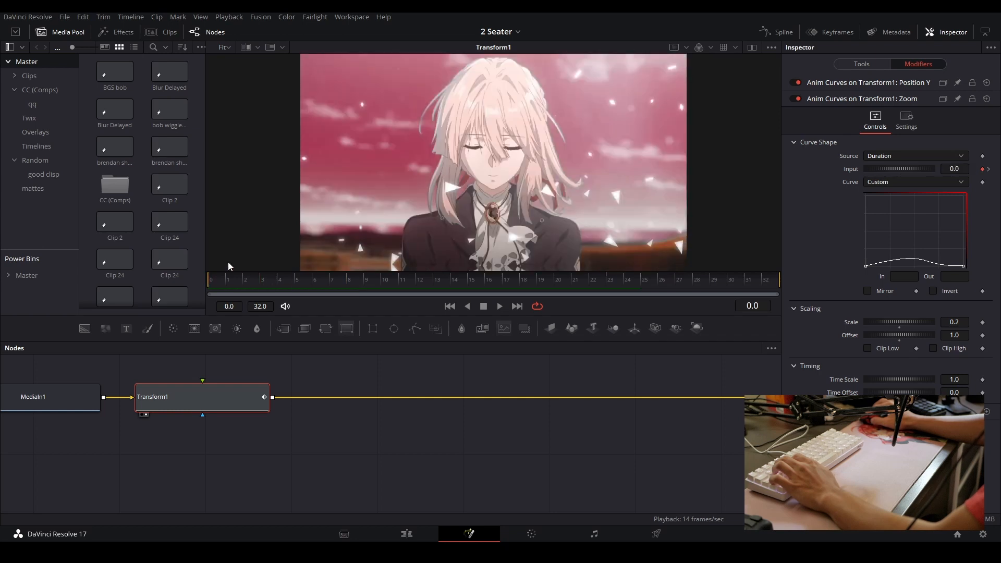
pyautogui.click(906, 83)
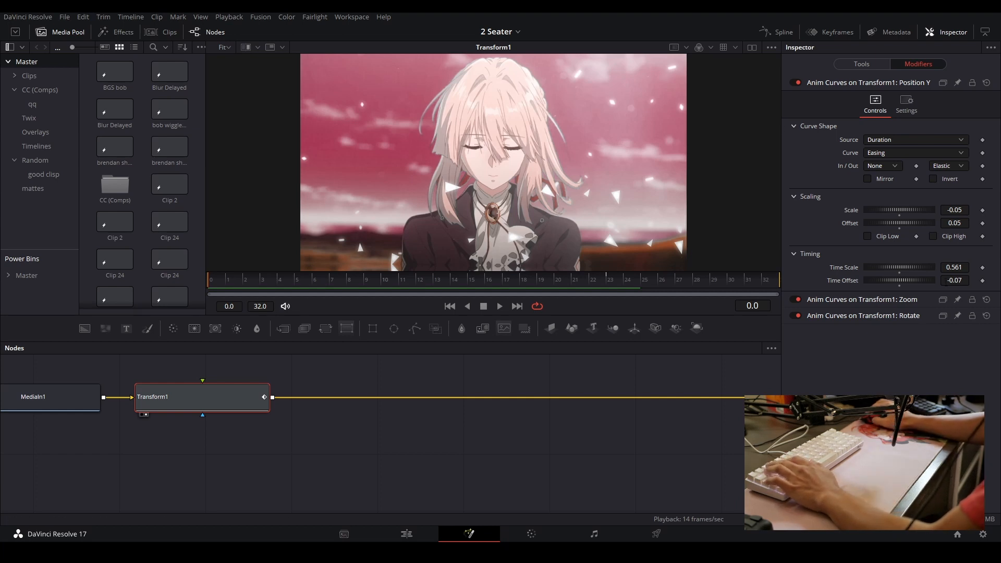
pyautogui.click(788, 32)
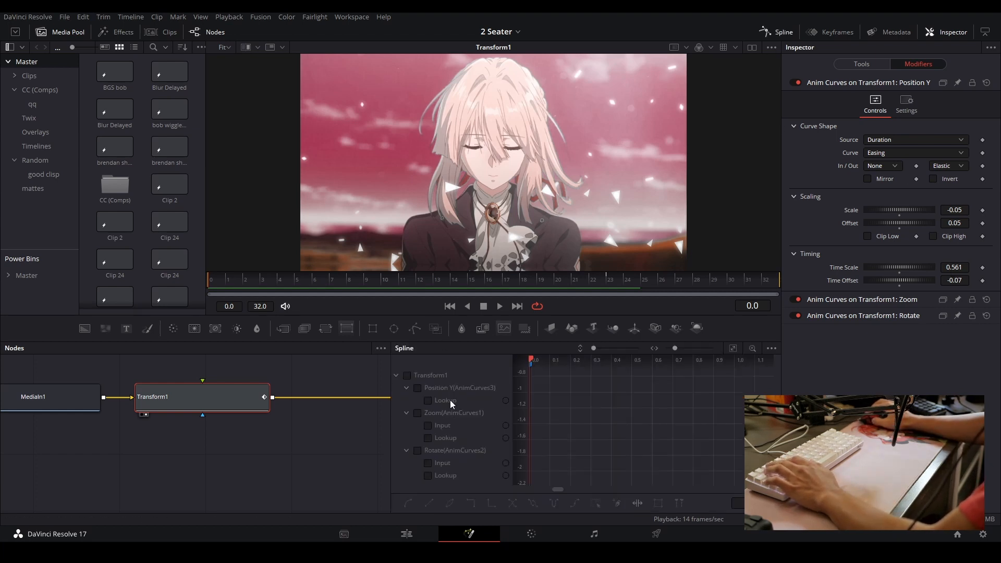
pyautogui.click(417, 388)
pyautogui.click(732, 348)
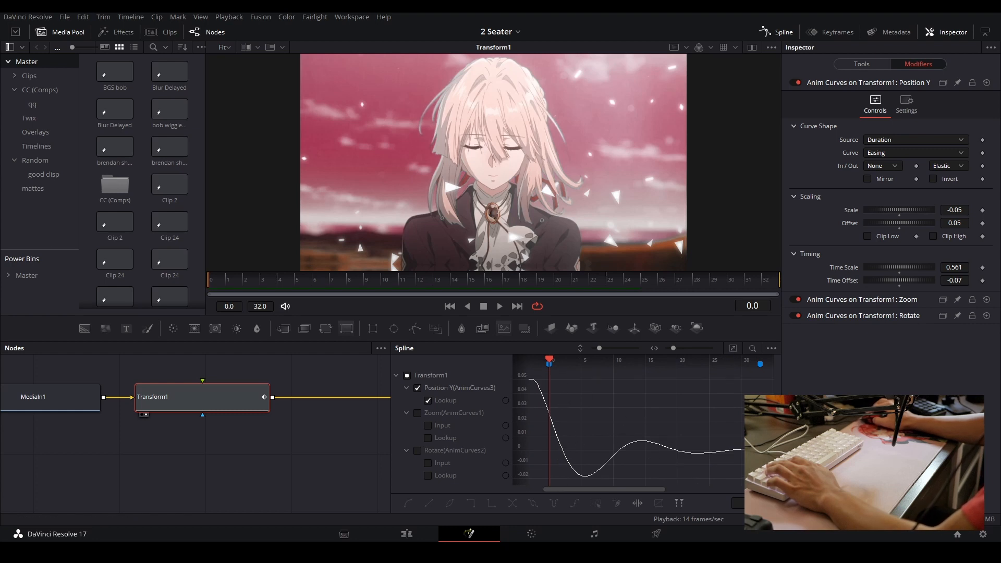
# - Play the clip, return to the first frame and inspect the image up close to examine Transform1's Position Y motion
pyautogui.press('space')
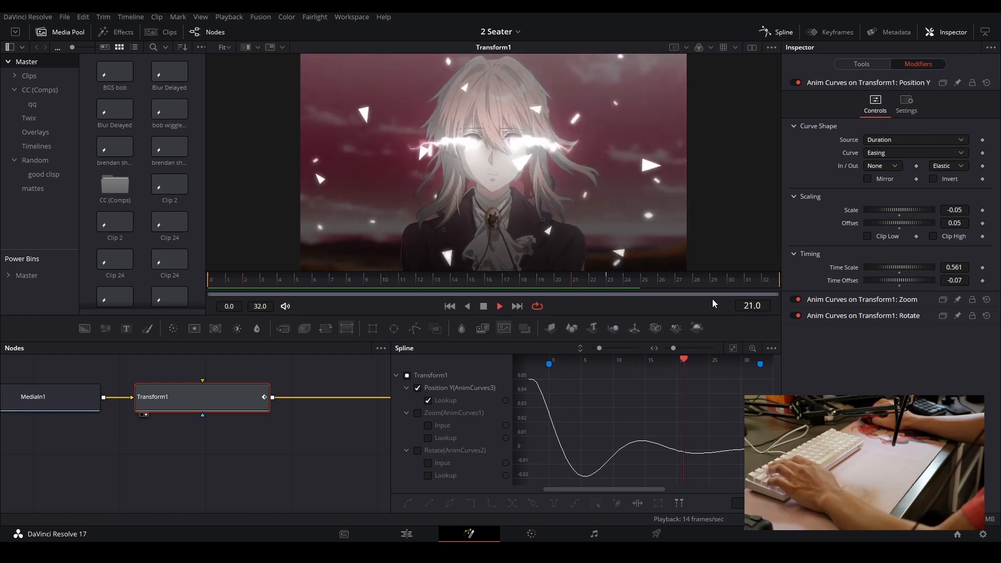
pyautogui.moveTo(746, 279); pyautogui.dragTo(769, 276)
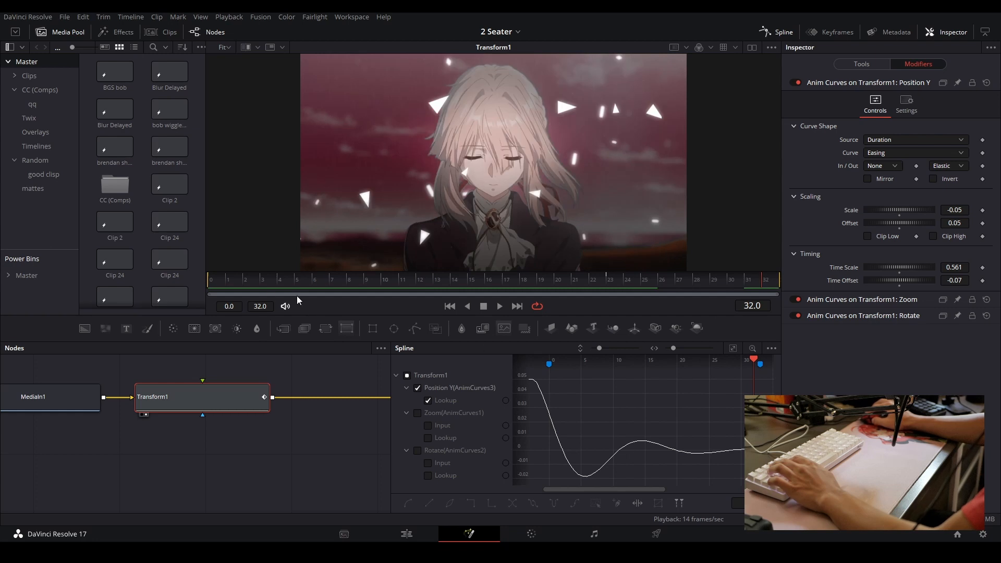
pyautogui.click(213, 278)
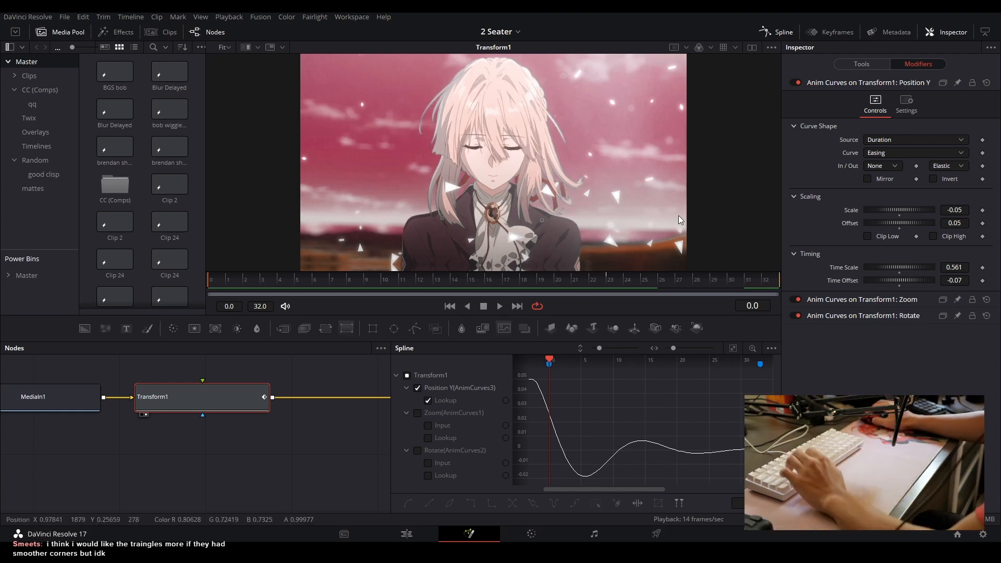
pyautogui.moveTo(399, 254); pyautogui.dragTo(421, 204)
pyautogui.scroll(3, 424, 205)
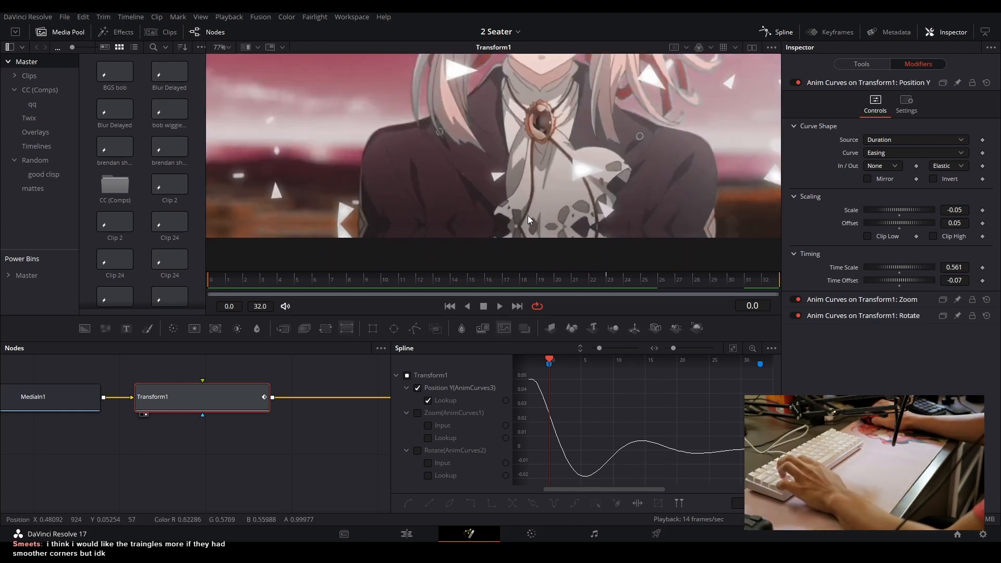
pyautogui.hotkey('ctrl', 'f')
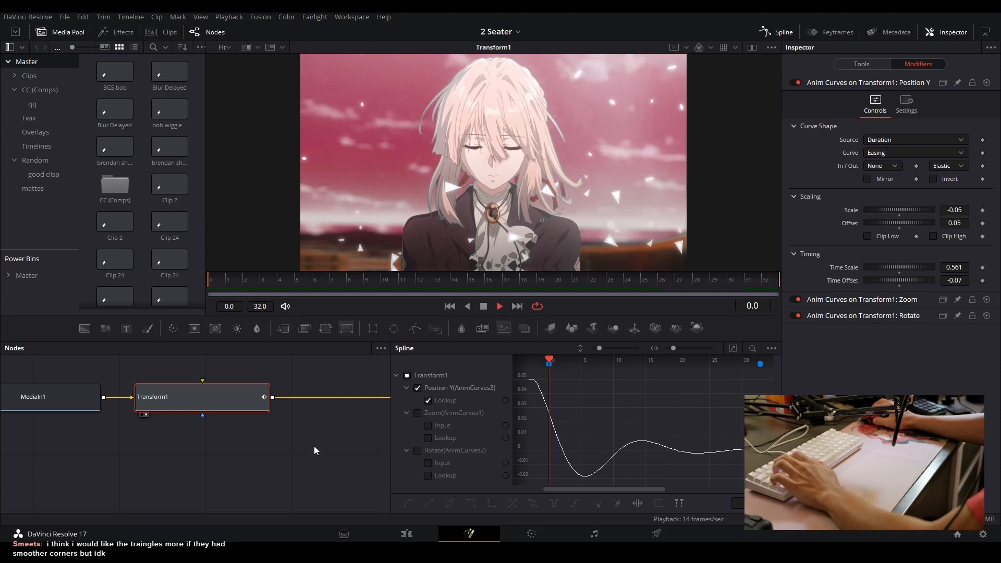
pyautogui.press('space')
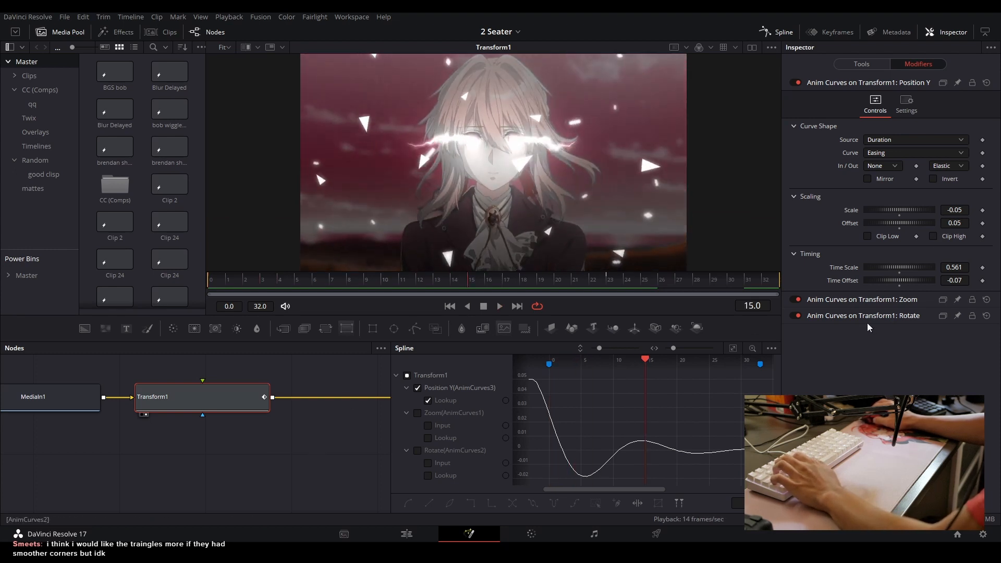
# - Show the Anim Curves modifier for Transform1's Rotate and play the clip to examine the rotation
pyautogui.click(890, 316)
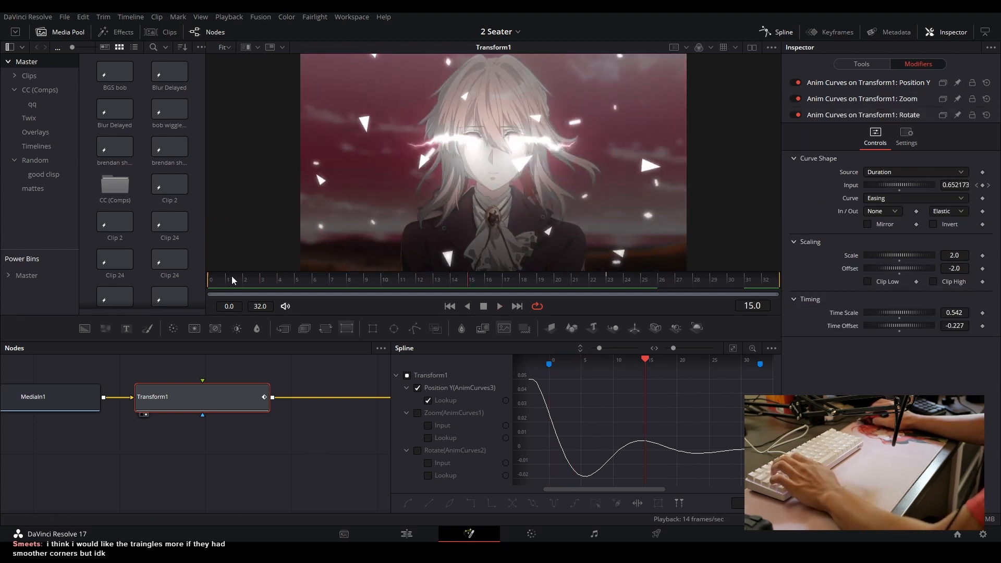
pyautogui.press('space')
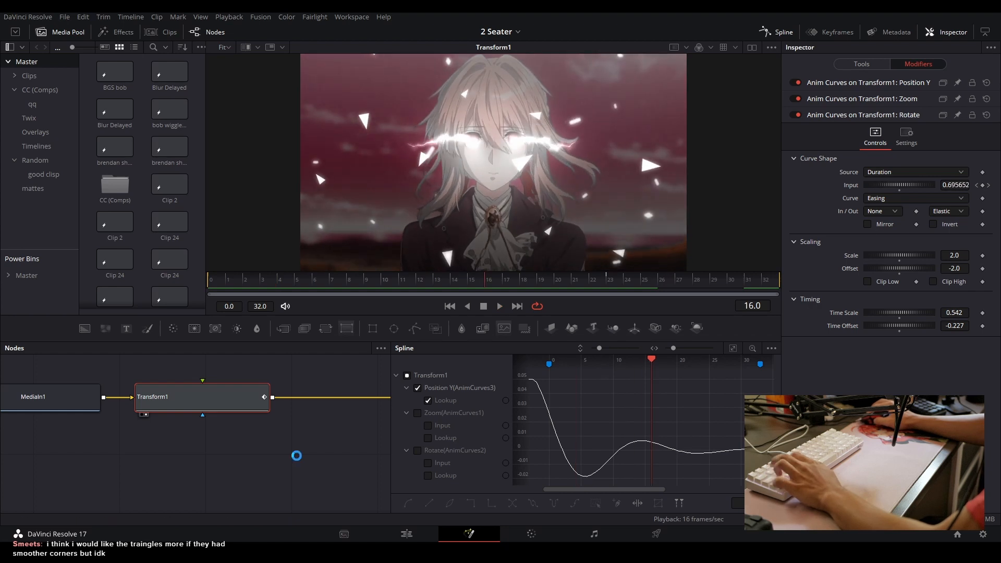
pyautogui.press('space')
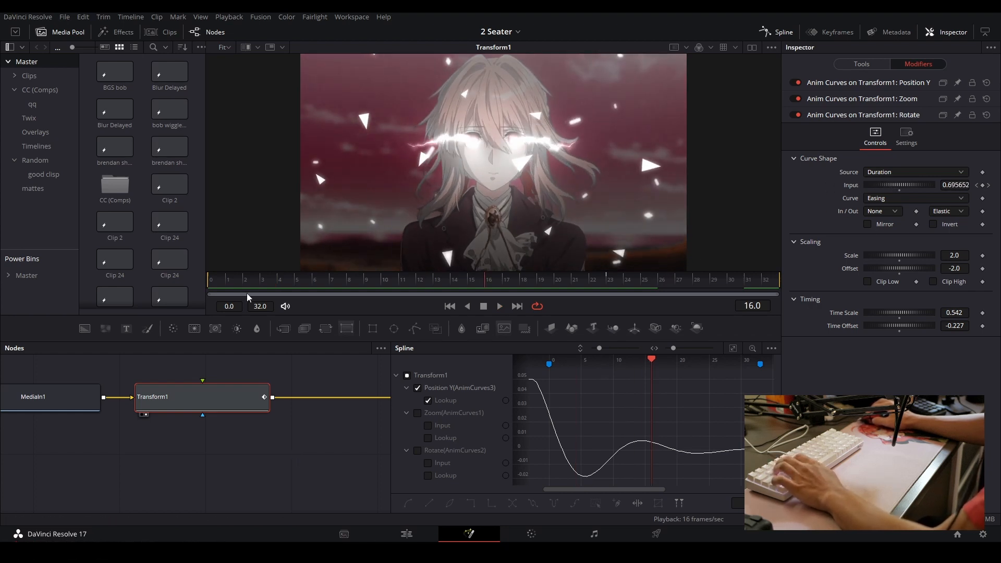
pyautogui.click(214, 277)
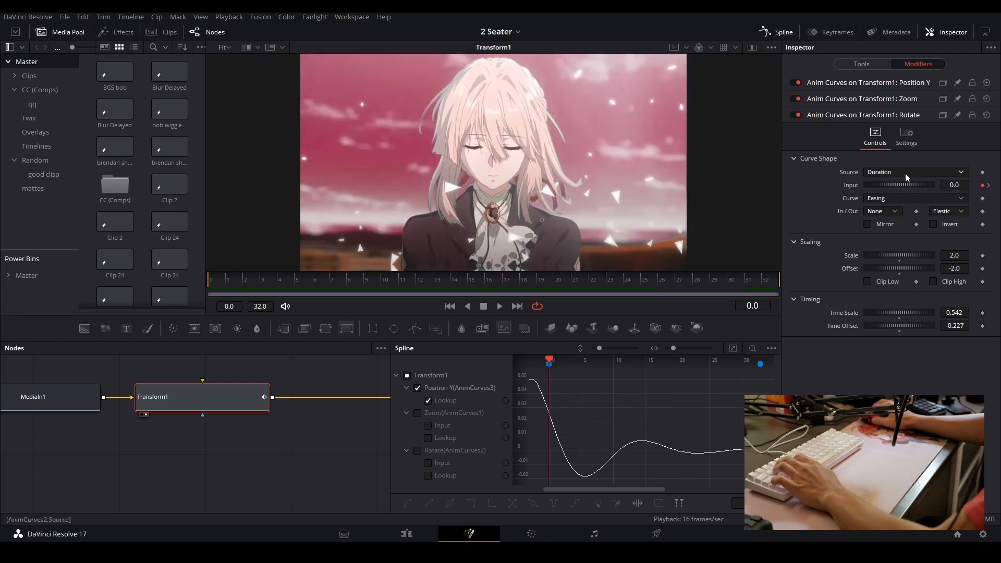
pyautogui.click(232, 443)
pyautogui.press('space')
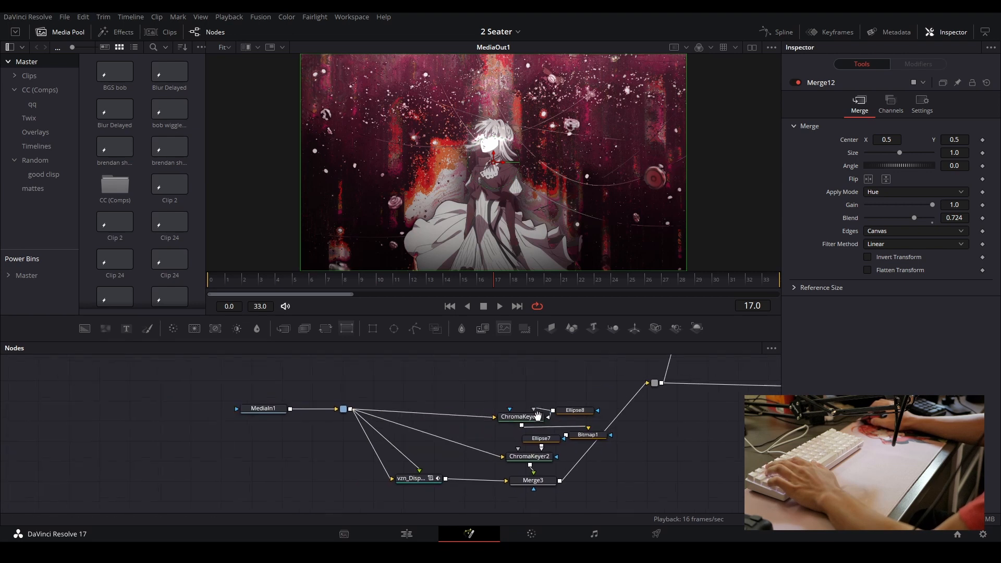
# - View the source footage at MediaIn1 in Compound Clip 5's node tree and play it
pyautogui.click(285, 412)
pyautogui.press('1')
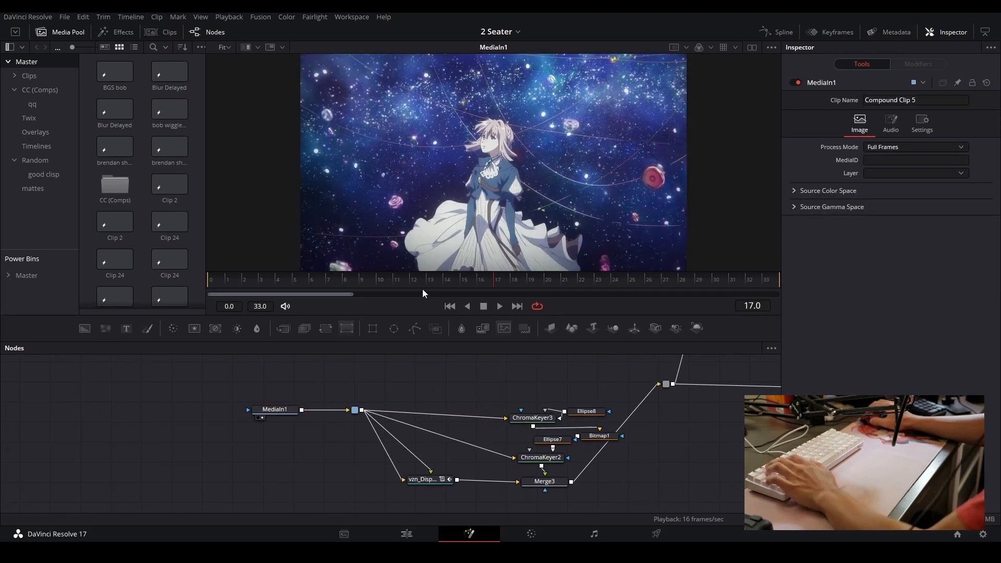
pyautogui.press('space')
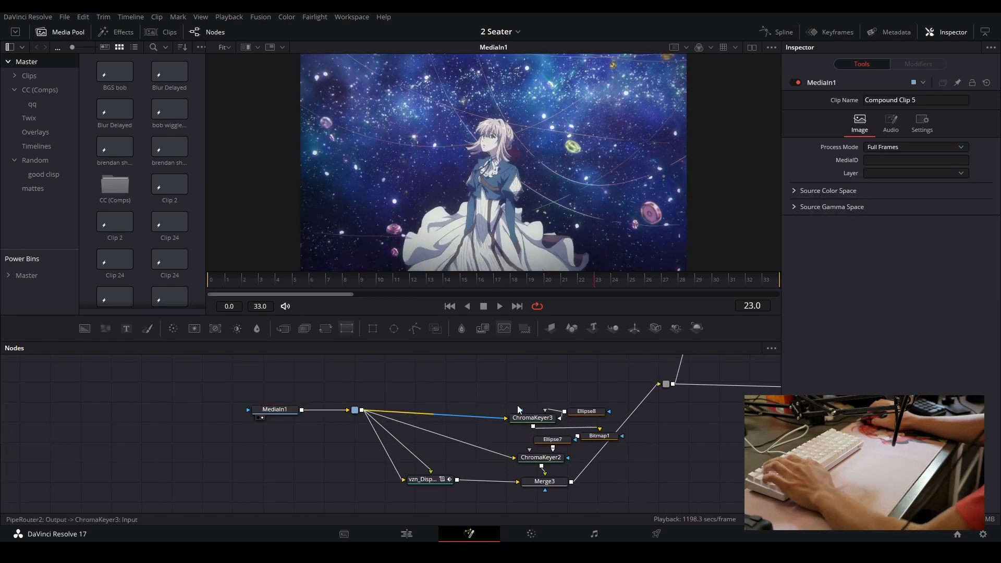
# - View the keyed output of ChromaKeyer3 and ChromaKeyer2, and examine ChromaKeyer2's Image settings and result up close
pyautogui.click(550, 419)
pyautogui.press('1')
pyautogui.press('space')
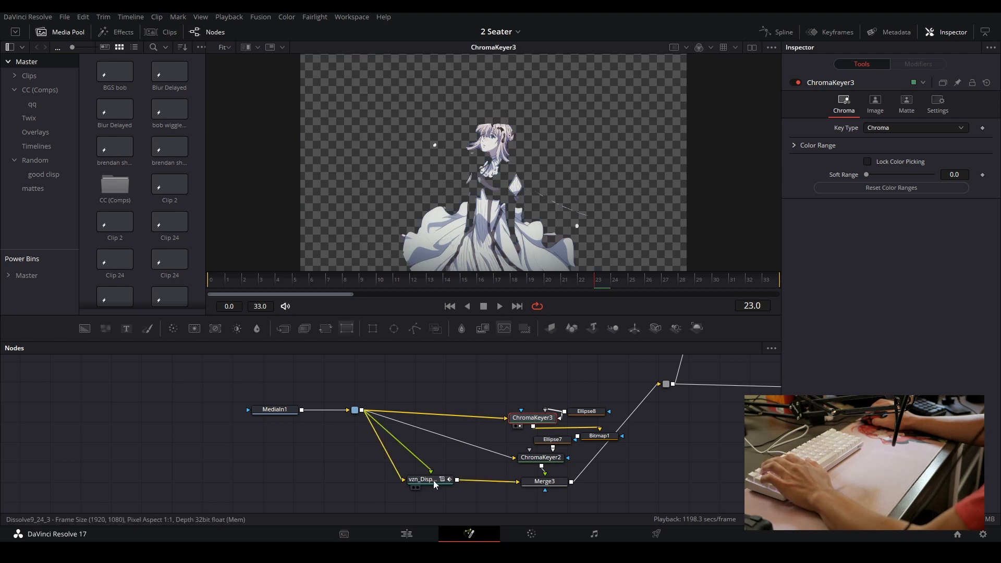
pyautogui.click(532, 459)
pyautogui.press('1')
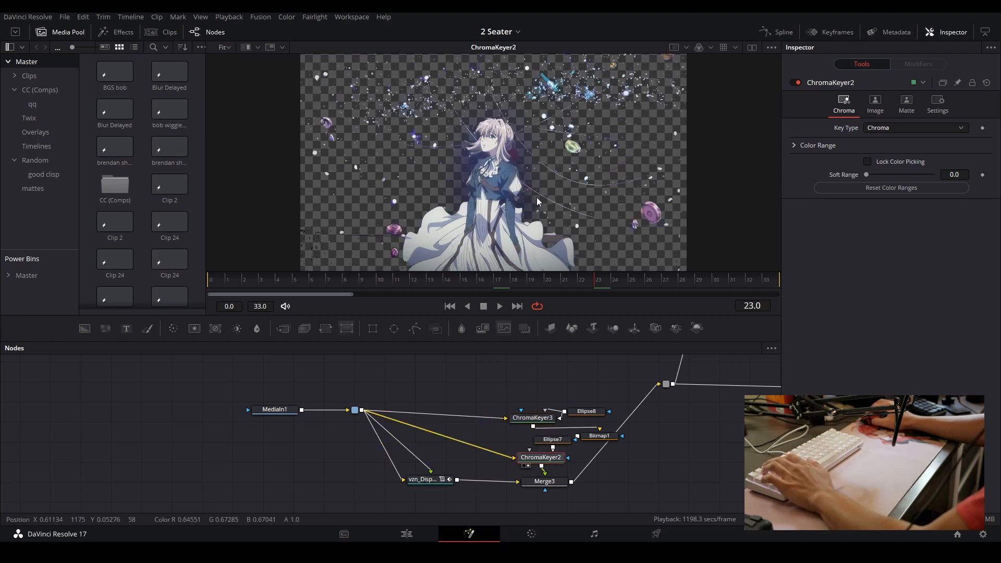
pyautogui.click(876, 104)
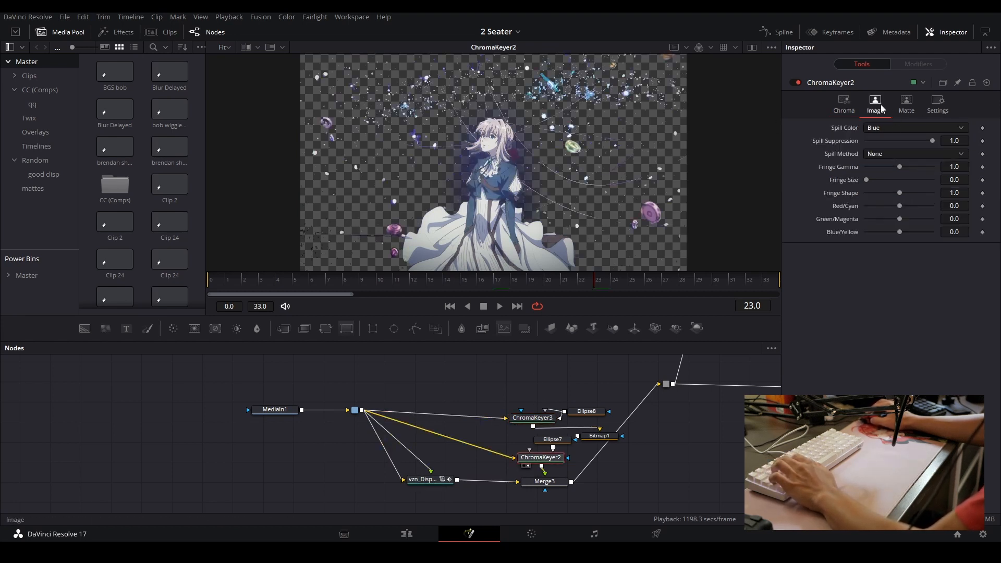
pyautogui.scroll(3, 514, 155)
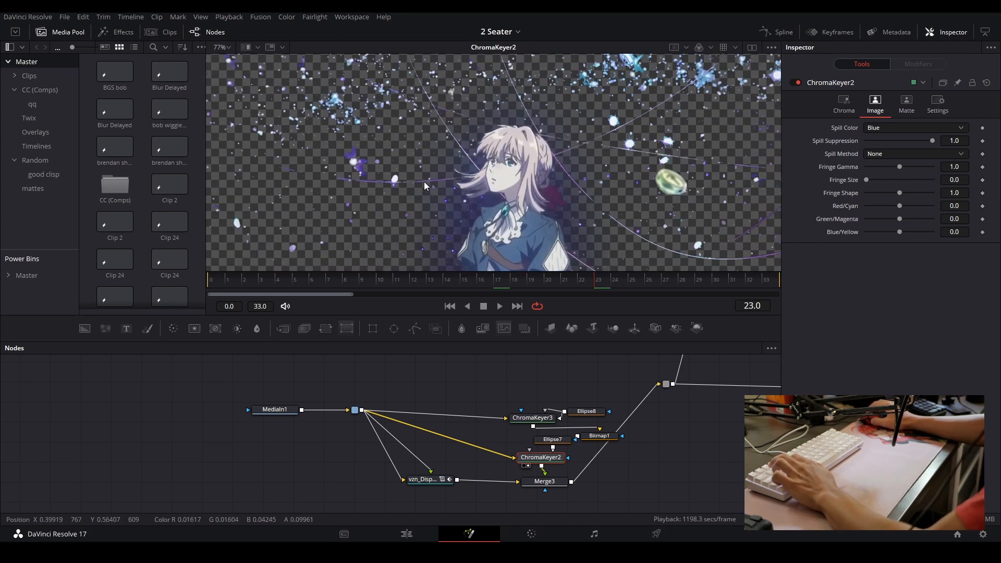
pyautogui.scroll(-3, 504, 175)
pyautogui.scroll(3, 561, 442)
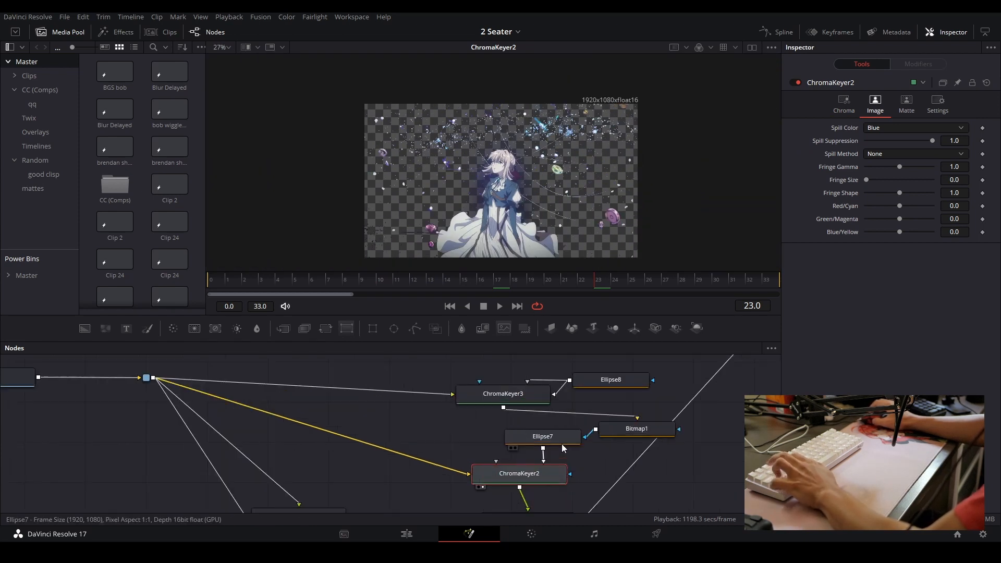
# - Trace ChromaKeyer2's mask inputs by viewing Ellipse7, Bitmap1 and ChromaKeyer3, and inspect ChromaKeyer3's result more closely
pyautogui.click(562, 442)
pyautogui.press('2')
pyautogui.click(640, 427)
pyautogui.press('2')
pyautogui.click(542, 398)
pyautogui.press('2')
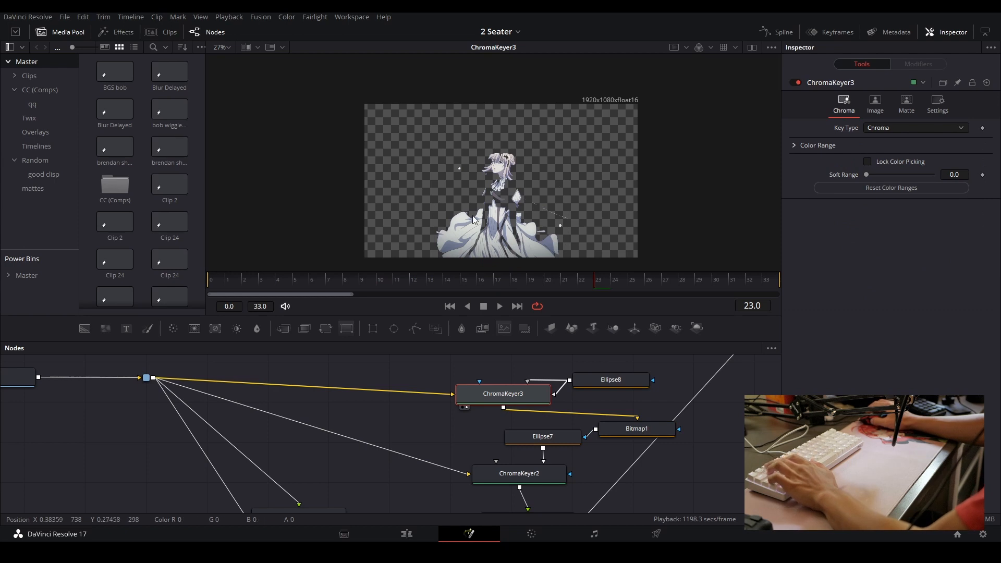
pyautogui.scroll(2, 499, 190)
pyautogui.moveTo(507, 212); pyautogui.dragTo(494, 180)
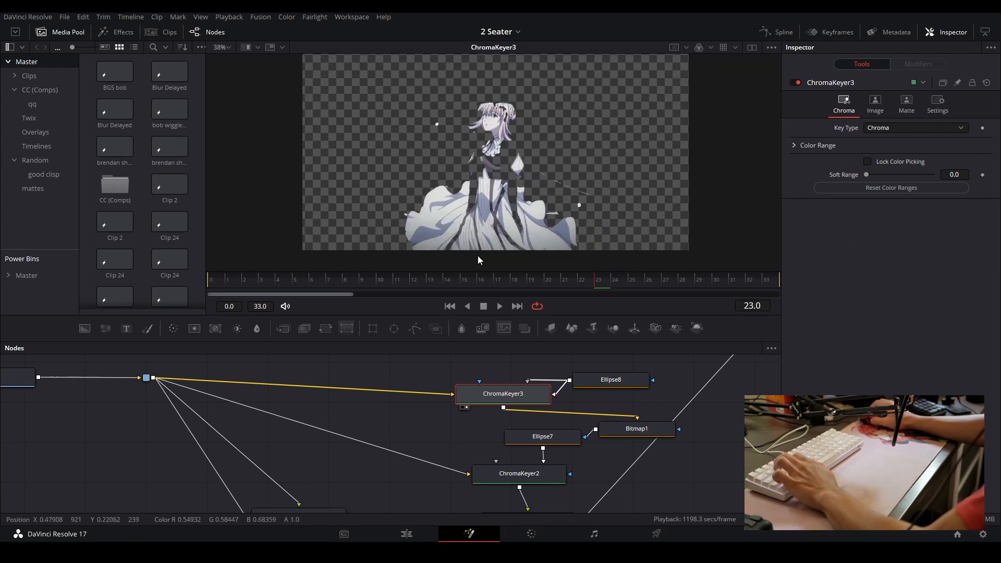
# - View the Ellipse8 mask and ChromaKeyer3's output, followed by the resulting mattes at Bitmap1 and Ellipse7
pyautogui.click(590, 382)
pyautogui.press('2')
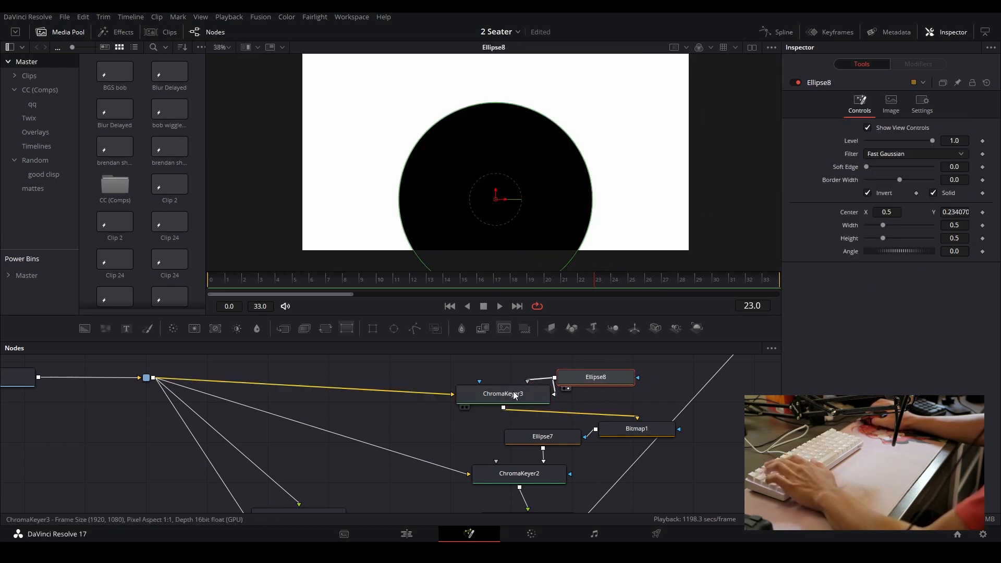
pyautogui.click(513, 392)
pyautogui.press('2')
pyautogui.click(618, 431)
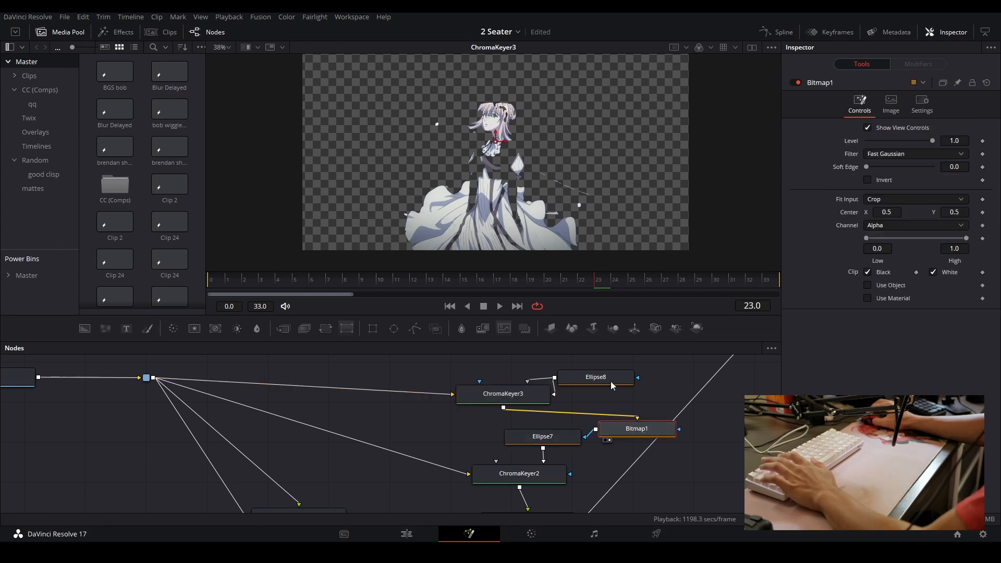
pyautogui.press('2')
pyautogui.click(548, 442)
pyautogui.press('2')
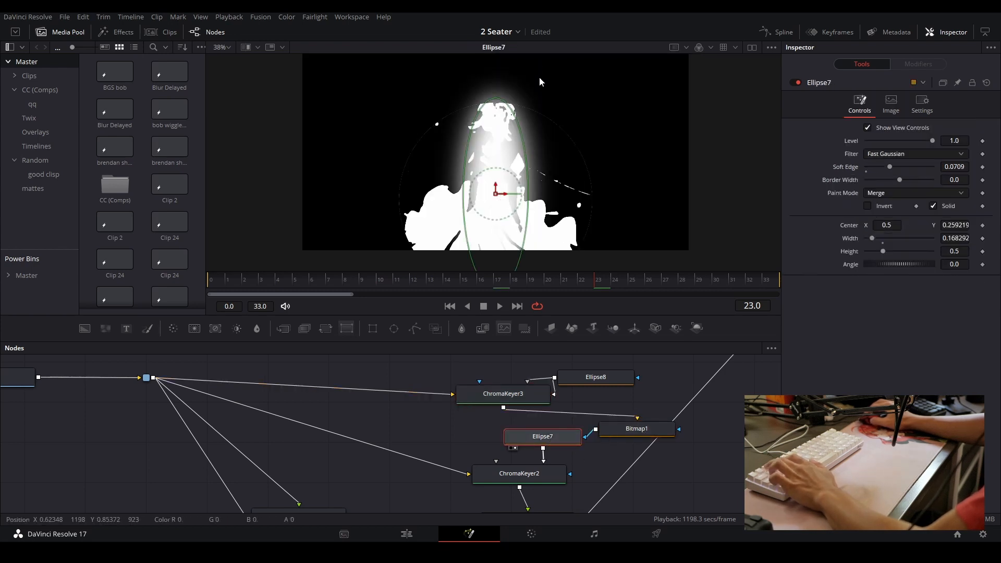
# - View ChromaKeyer2's output with the Ellipse7 matte applied and inspect the edges around the character
pyautogui.click(519, 473)
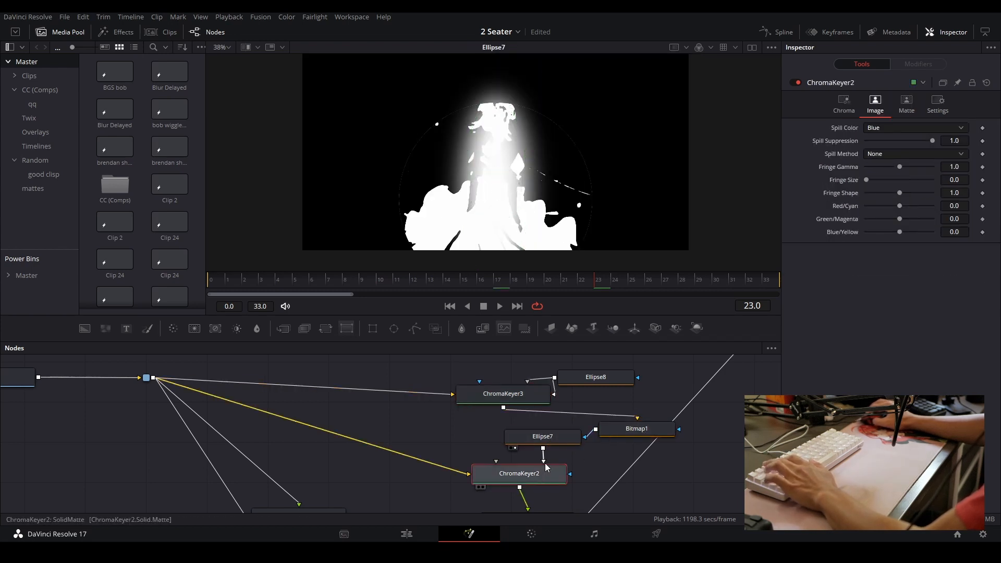
pyautogui.press('2')
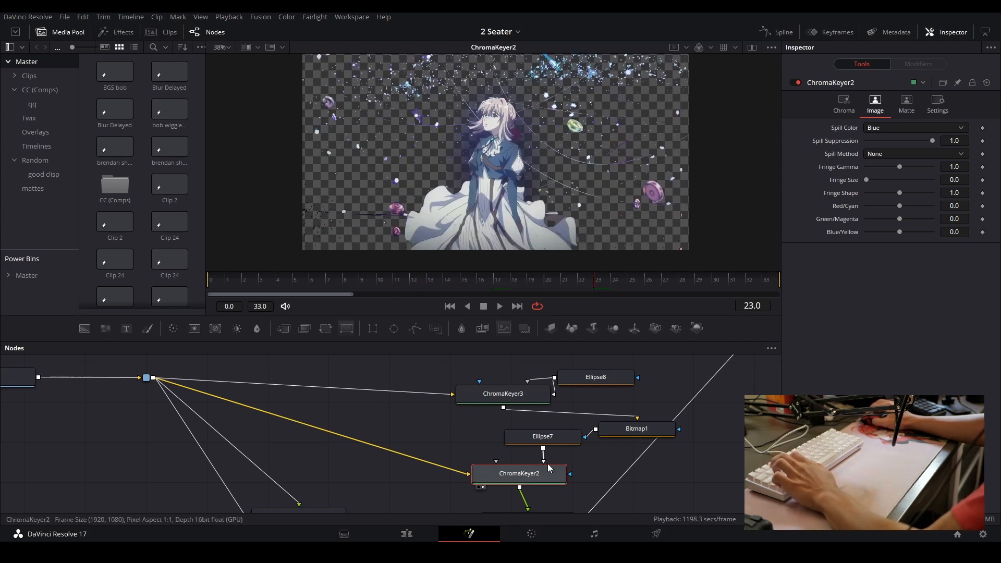
pyautogui.scroll(2, 451, 162)
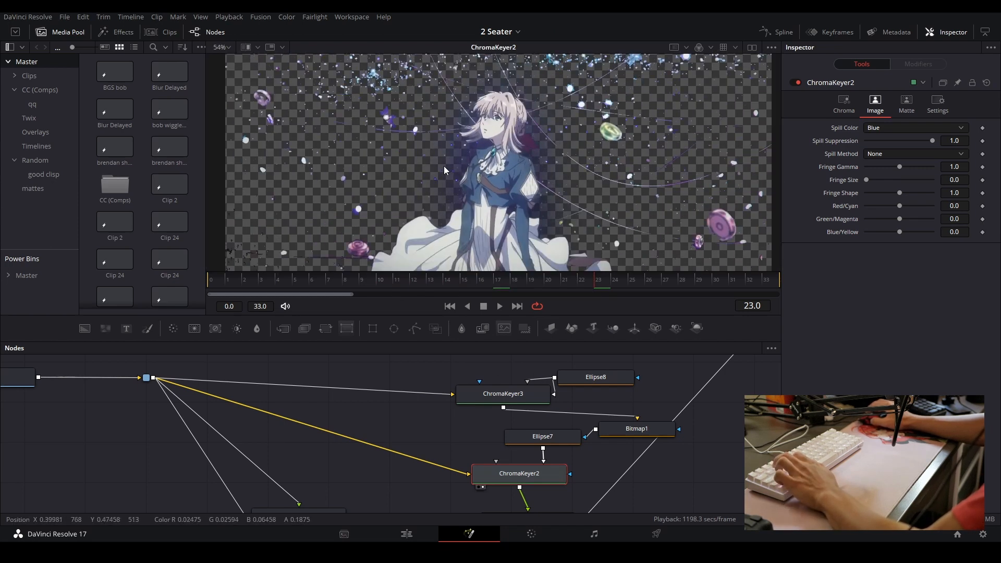
pyautogui.scroll(-2, 443, 166)
pyautogui.scroll(-3, 518, 427)
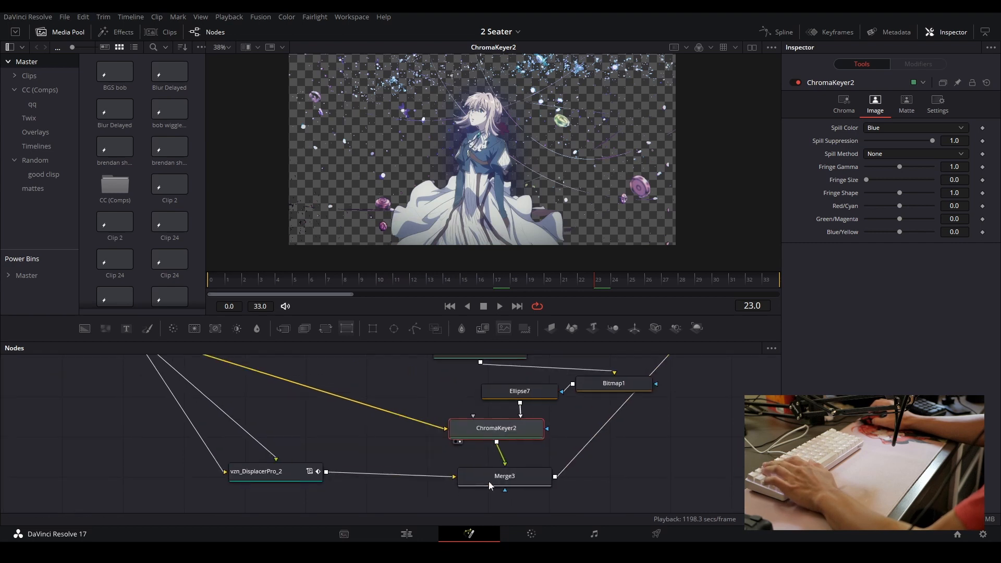
# - View the composite at Merge3 and the vzn_DisplacerPro_2 background, and examine the displacer's Chromatic Aberation settings
pyautogui.click(528, 475)
pyautogui.press('1')
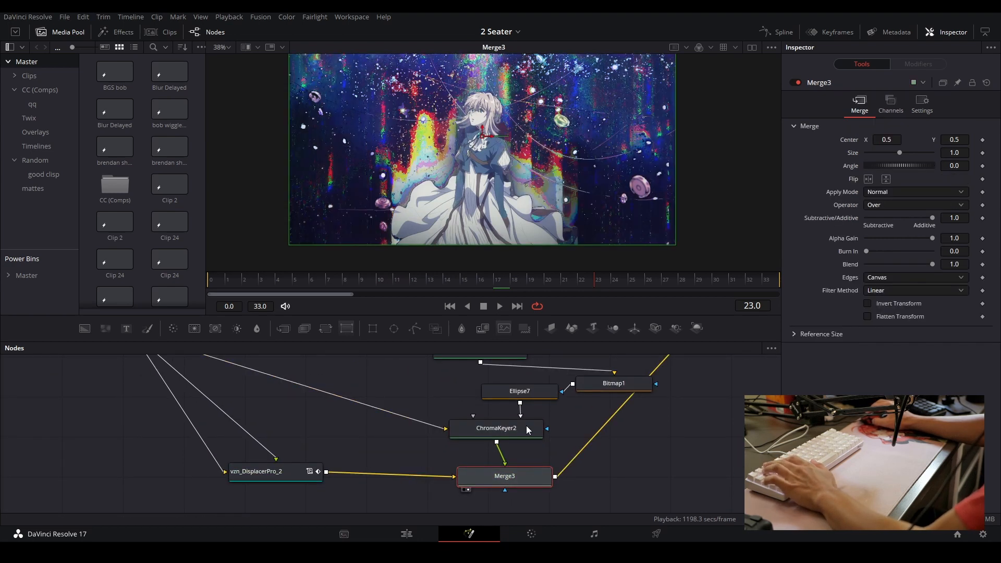
pyautogui.click(271, 471)
pyautogui.press('1')
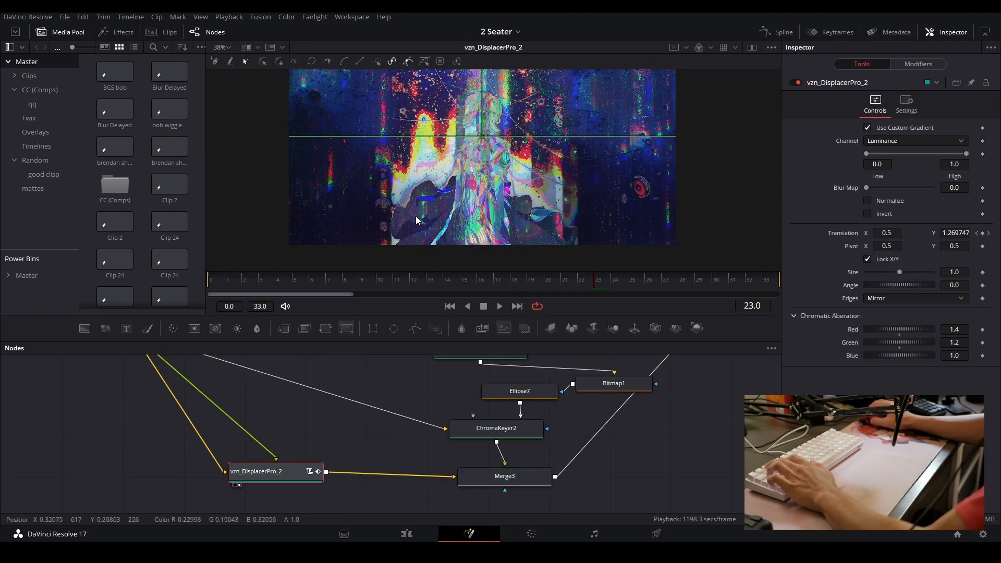
pyautogui.moveTo(417, 220); pyautogui.dragTo(453, 254)
pyautogui.moveTo(534, 384); pyautogui.dragTo(697, 401)
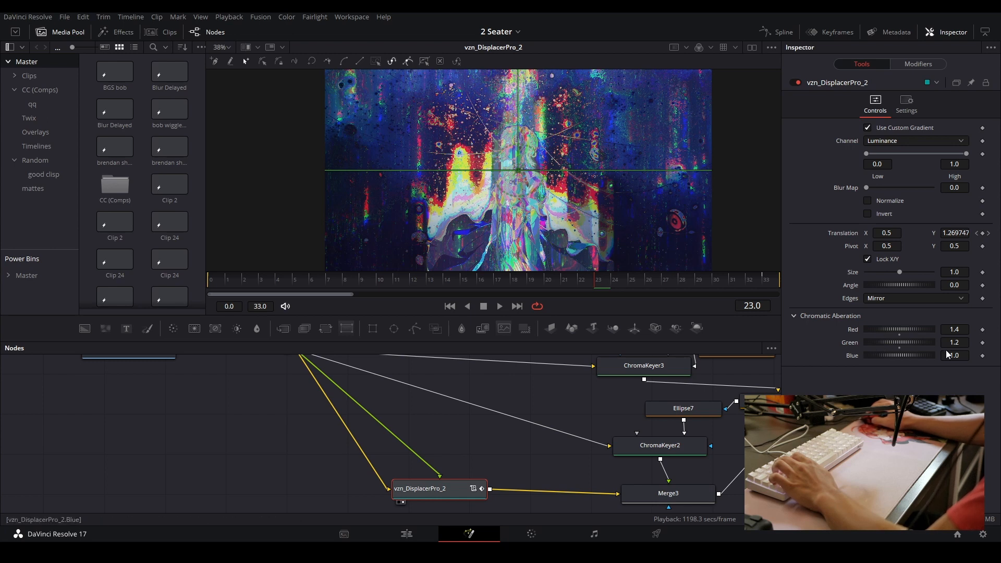
# - Compare the MediaIn1 source footage with the displaced output of vzn_DisplacerPro_2
pyautogui.moveTo(599, 264); pyautogui.dragTo(537, 270)
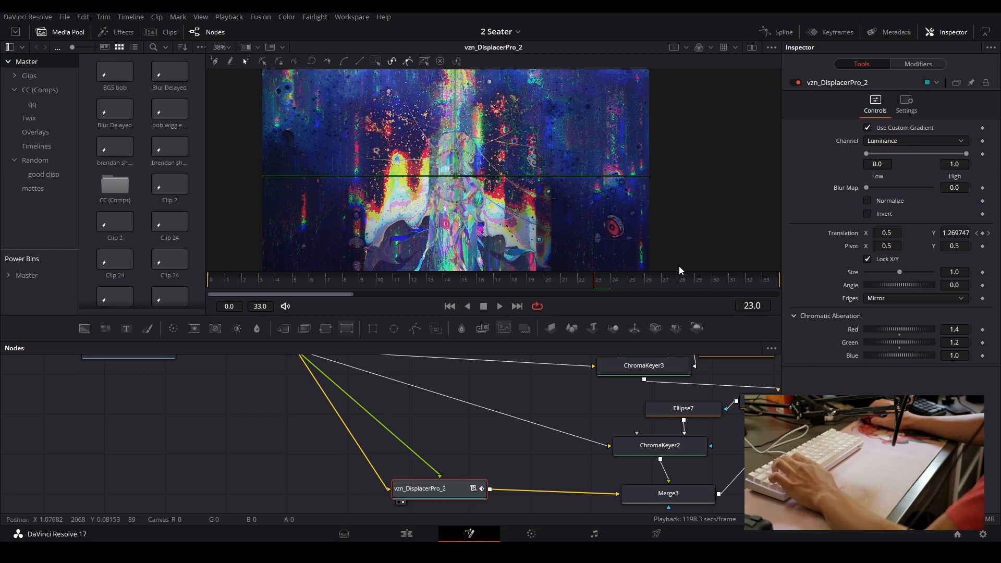
pyautogui.moveTo(293, 395); pyautogui.dragTo(362, 458)
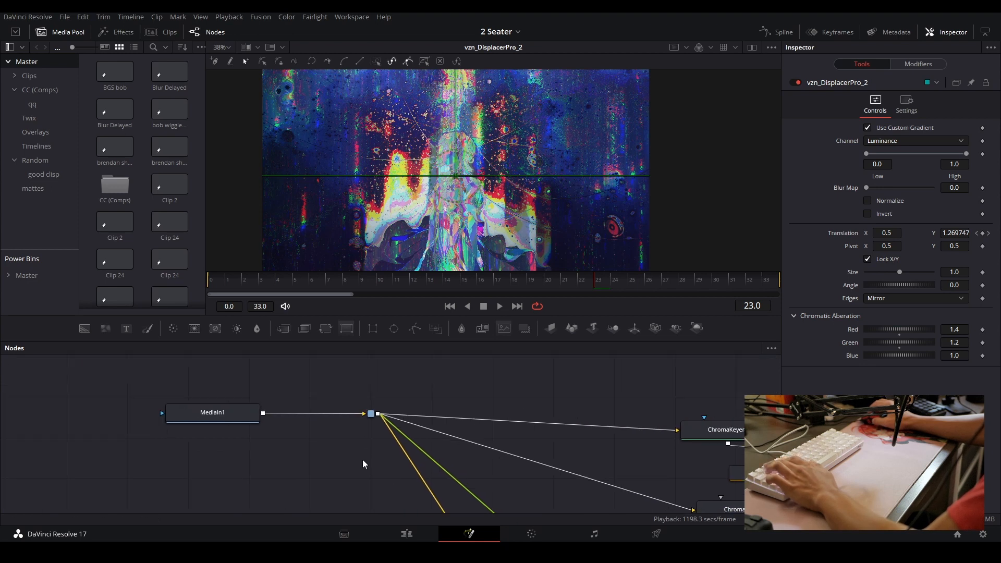
pyautogui.click(248, 417)
pyautogui.press('2')
pyautogui.moveTo(520, 488); pyautogui.dragTo(470, 421)
pyautogui.click(471, 480)
pyautogui.press('2')
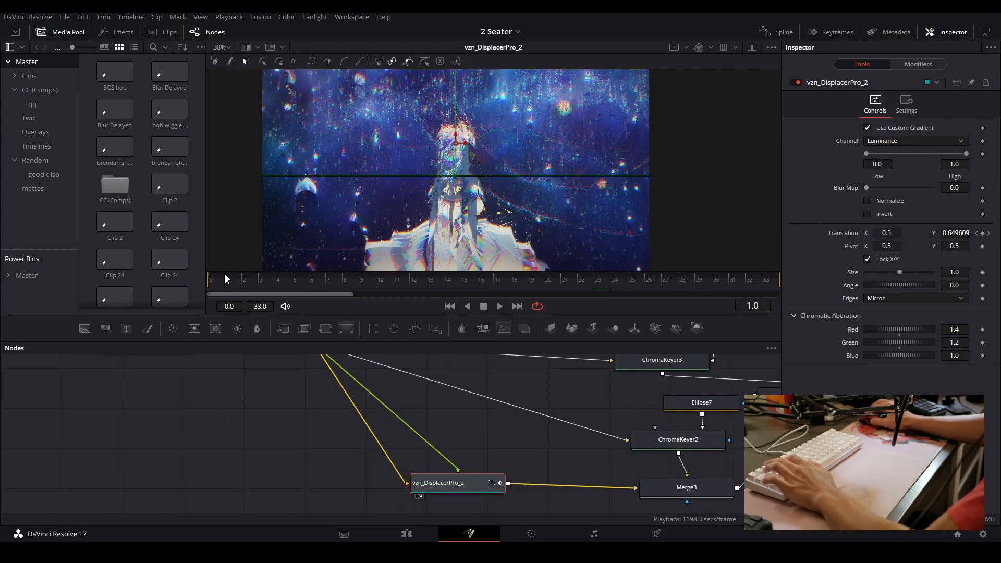
# - Play vzn_DisplacerPro_2's animated displacement from the first frame and inspect the distorted background
pyautogui.click(207, 278)
pyautogui.press('space')
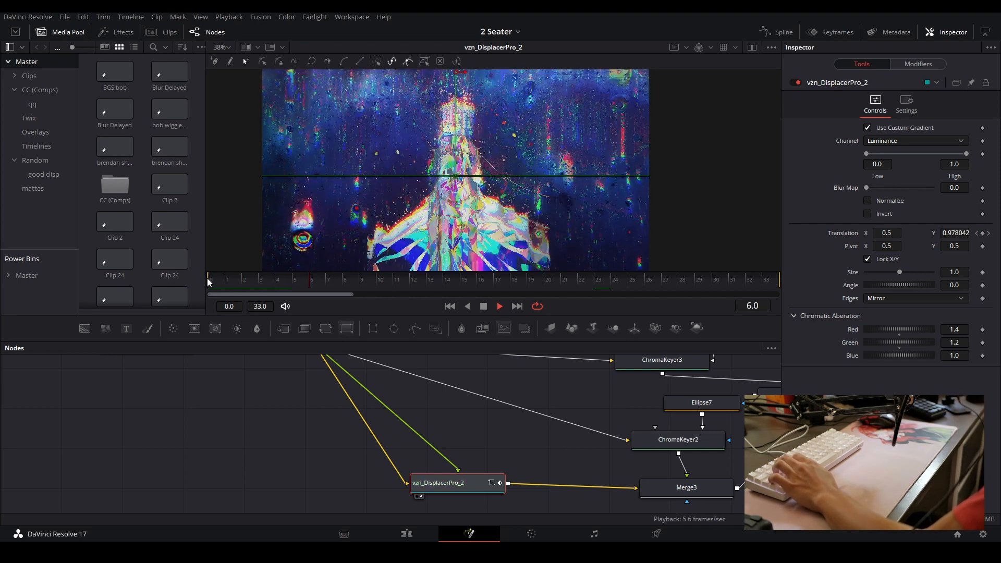
pyautogui.press('space')
pyautogui.moveTo(545, 140); pyautogui.dragTo(529, 146)
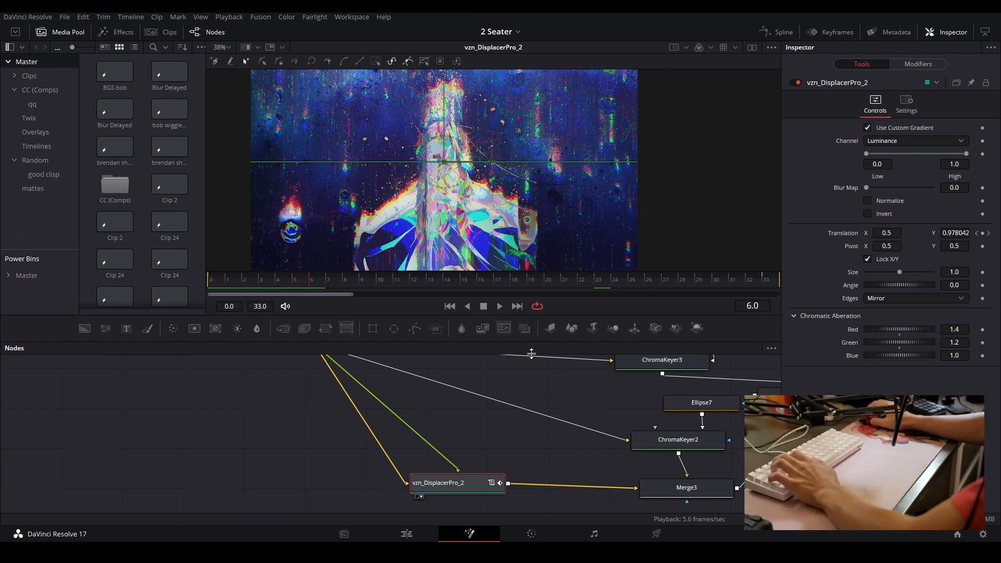
# - View the character composited over the displaced background at Merge3, and follow its output to PipeRouter1 on the next frame
pyautogui.moveTo(601, 430); pyautogui.dragTo(236, 362)
pyautogui.moveTo(301, 421); pyautogui.dragTo(451, 180)
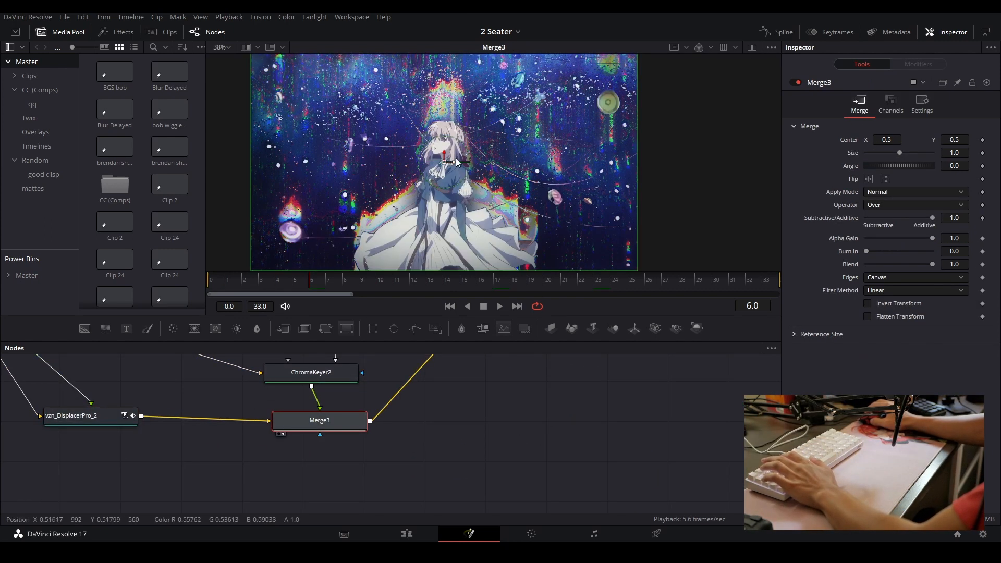
pyautogui.moveTo(517, 378); pyautogui.dragTo(305, 468)
pyautogui.press('Right')
pyautogui.click(404, 440)
pyautogui.press('1')
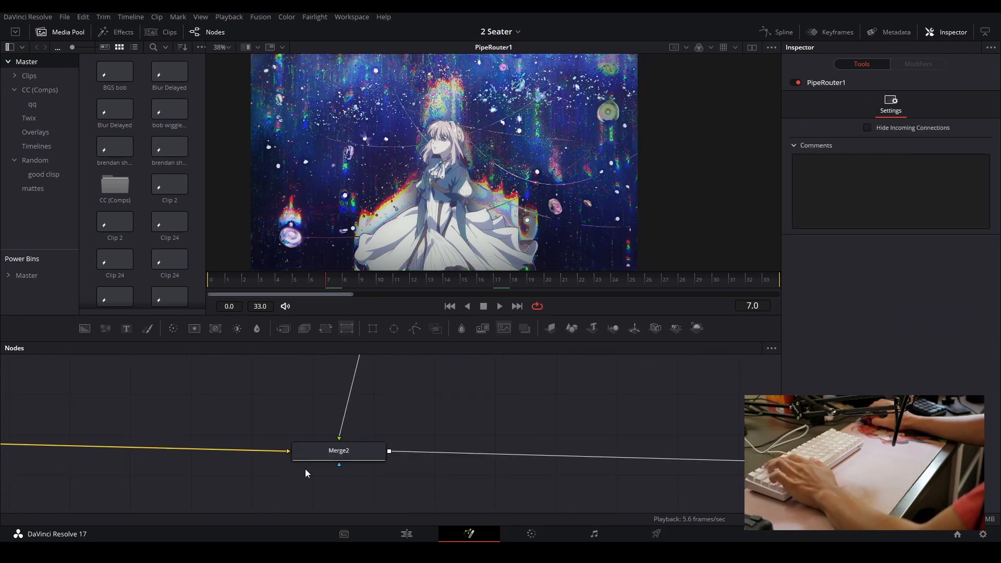
# - View Merge2's result and follow the brightness and background merge nodes to the final output at MediaOut1
pyautogui.click(321, 455)
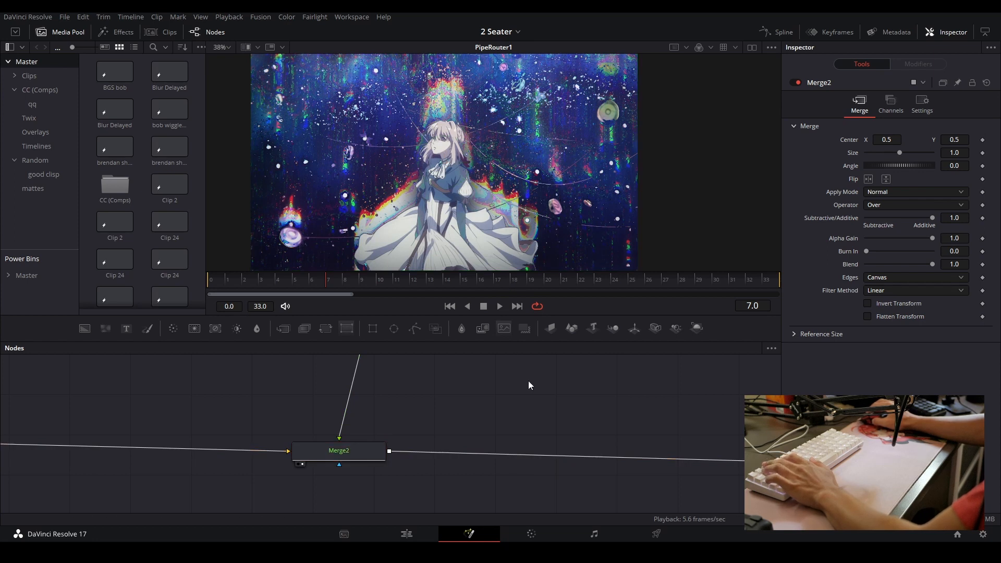
pyautogui.press('1')
pyautogui.moveTo(521, 396); pyautogui.dragTo(65, 441)
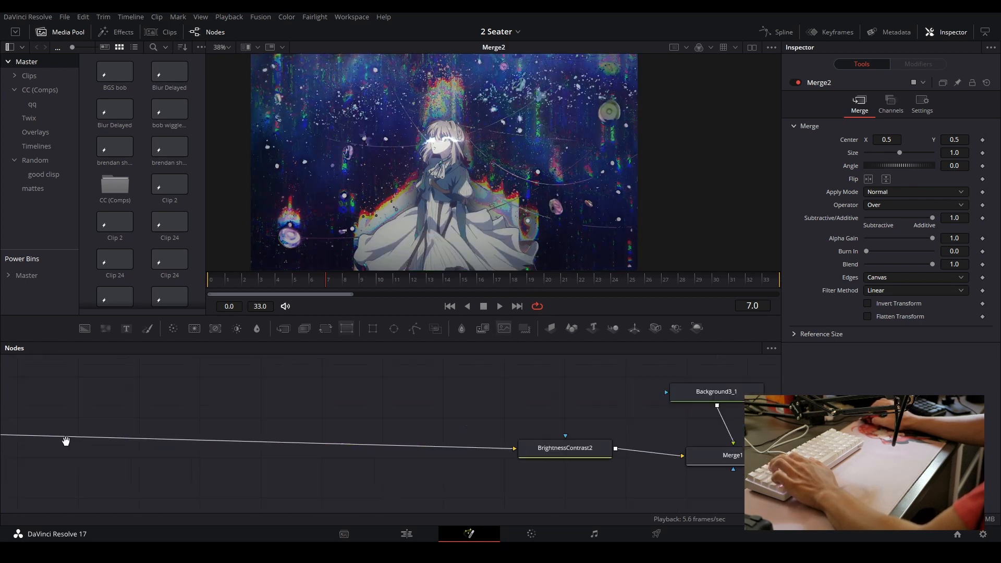
pyautogui.moveTo(732, 455); pyautogui.dragTo(330, 440)
pyautogui.moveTo(717, 442); pyautogui.dragTo(516, 430)
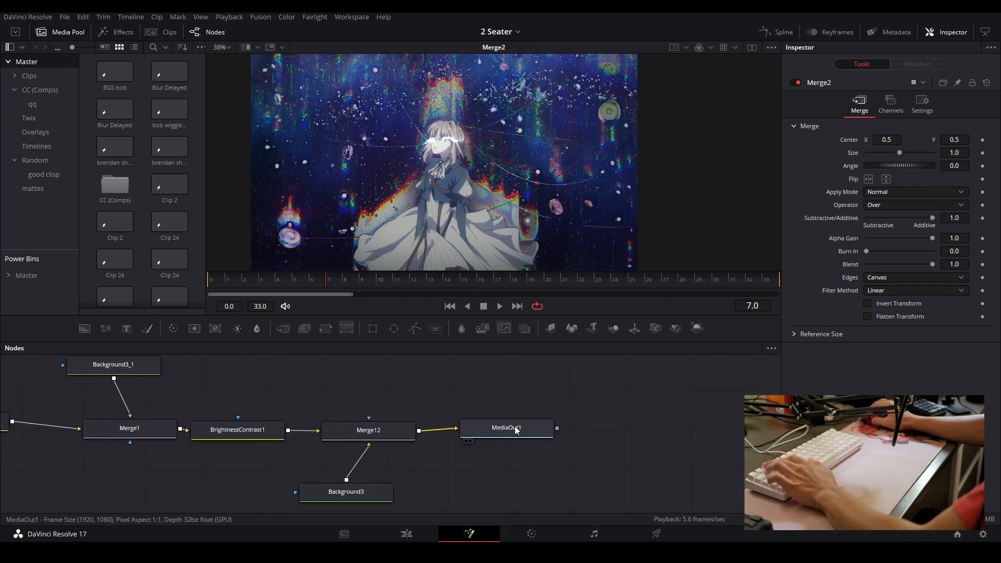
pyautogui.click(542, 430)
pyautogui.press('1')
# - Return to the Edit page and play Timeline 3 from the start of Compound Clip 6
pyautogui.click(407, 535)
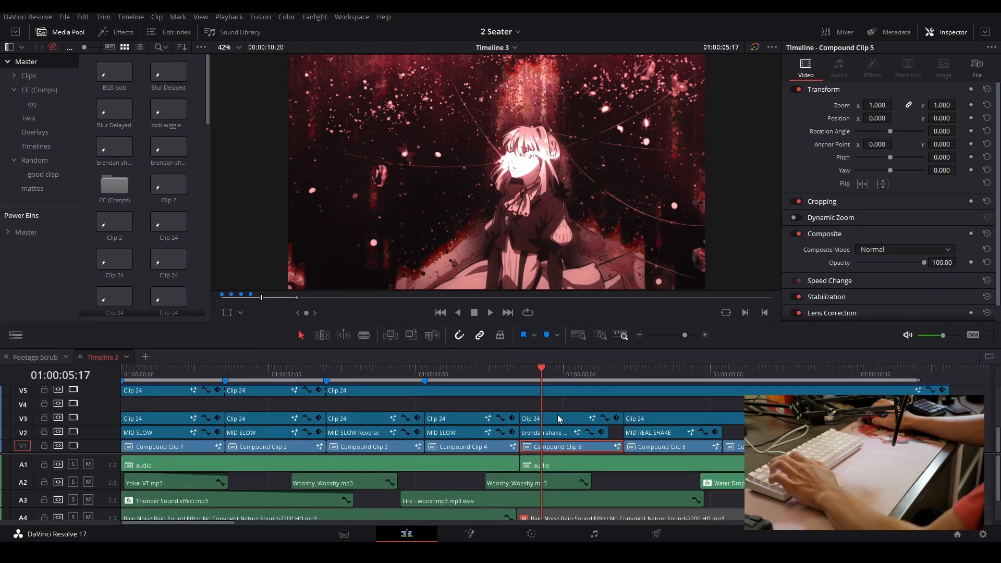
pyautogui.click(627, 373)
pyautogui.press('space')
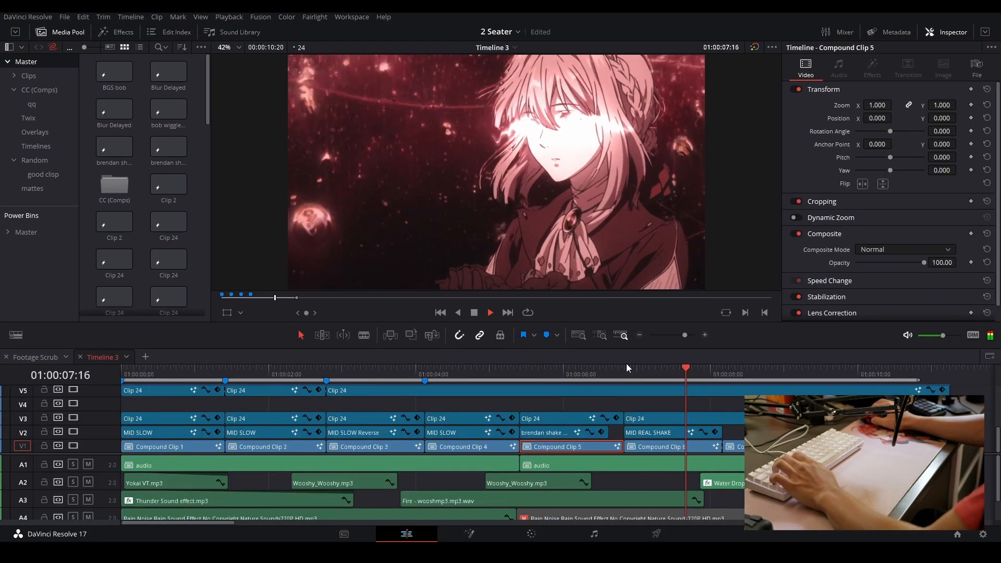
pyautogui.click(614, 374)
pyautogui.press('space')
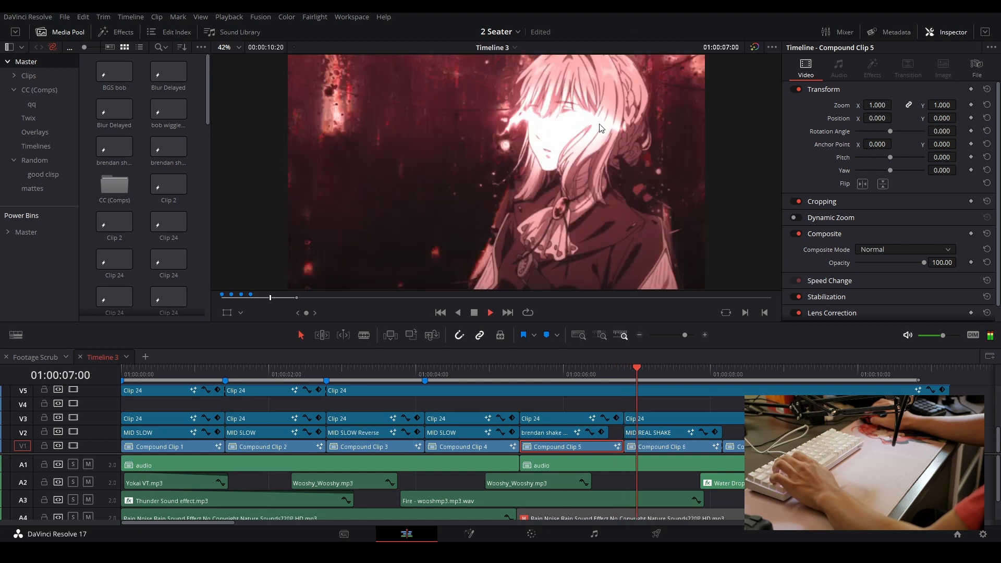
pyautogui.click(627, 368)
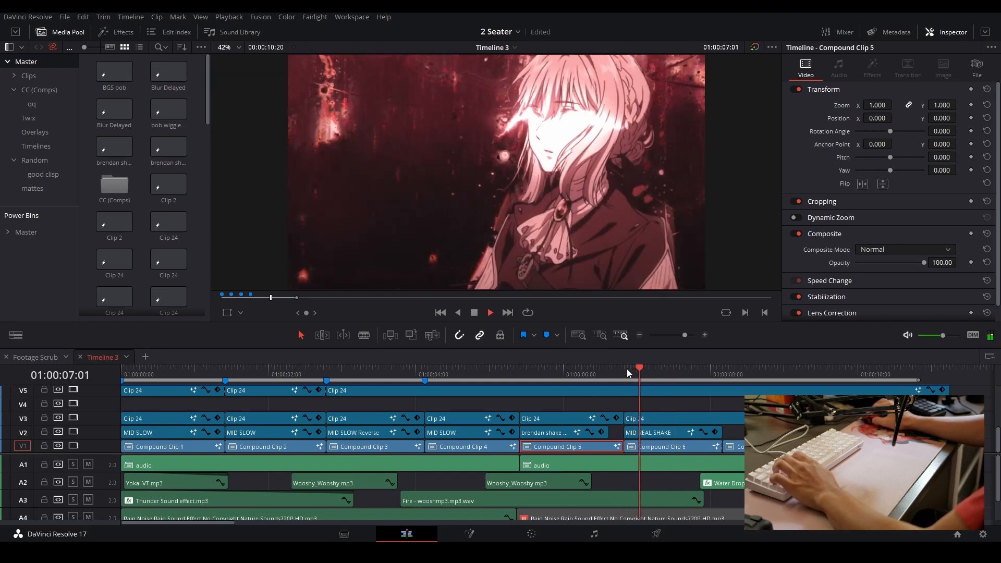
# - Open Compound Clip 6's composition in Fusion and survey the node tree, including the large framed group of nodes
pyautogui.hotkey('shift', '5')
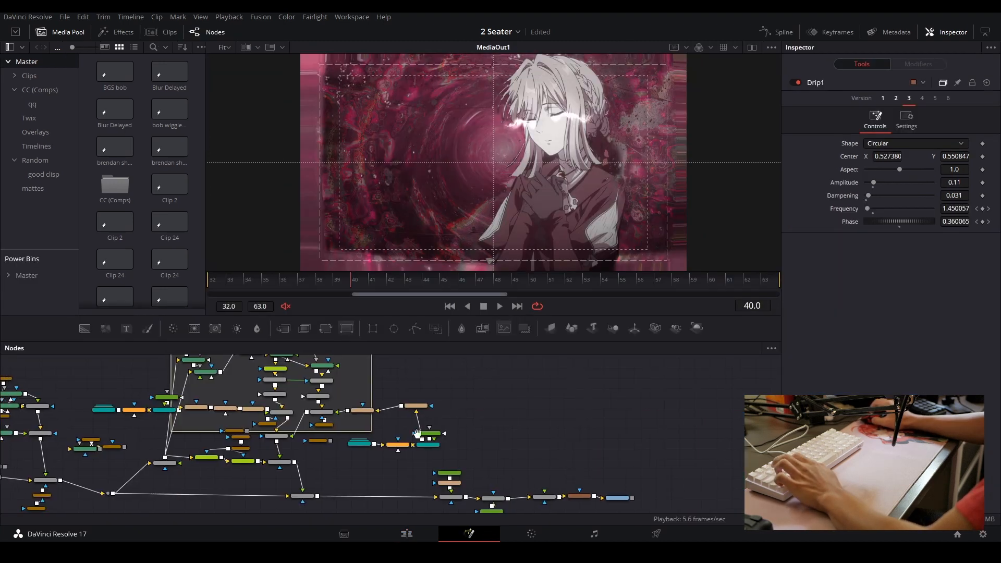
pyautogui.moveTo(487, 459); pyautogui.dragTo(445, 479)
pyautogui.scroll(2, 396, 435)
pyautogui.scroll(-2, 289, 418)
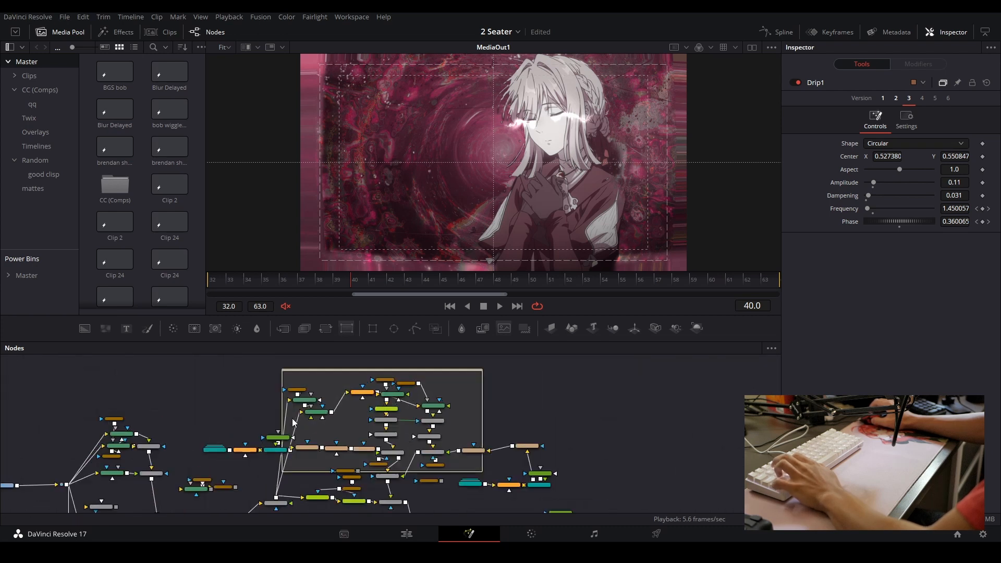
pyautogui.moveTo(203, 371); pyautogui.dragTo(634, 487)
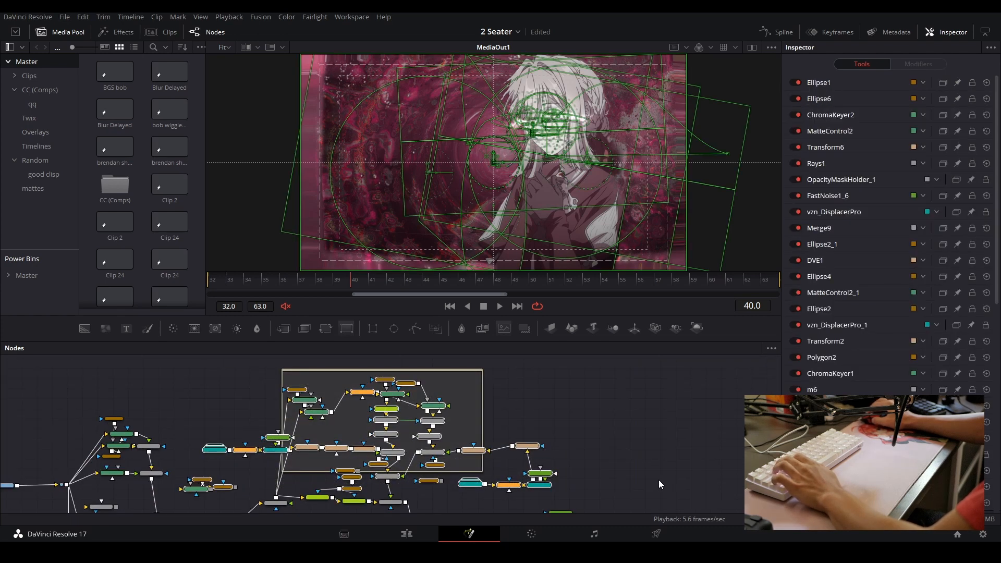
pyautogui.moveTo(476, 496); pyautogui.dragTo(842, 451)
# - View Compound Clip 6's MediaIn1 source footage, followed by the keyed character at Merge7
pyautogui.click(369, 442)
pyautogui.scroll(2, 370, 443)
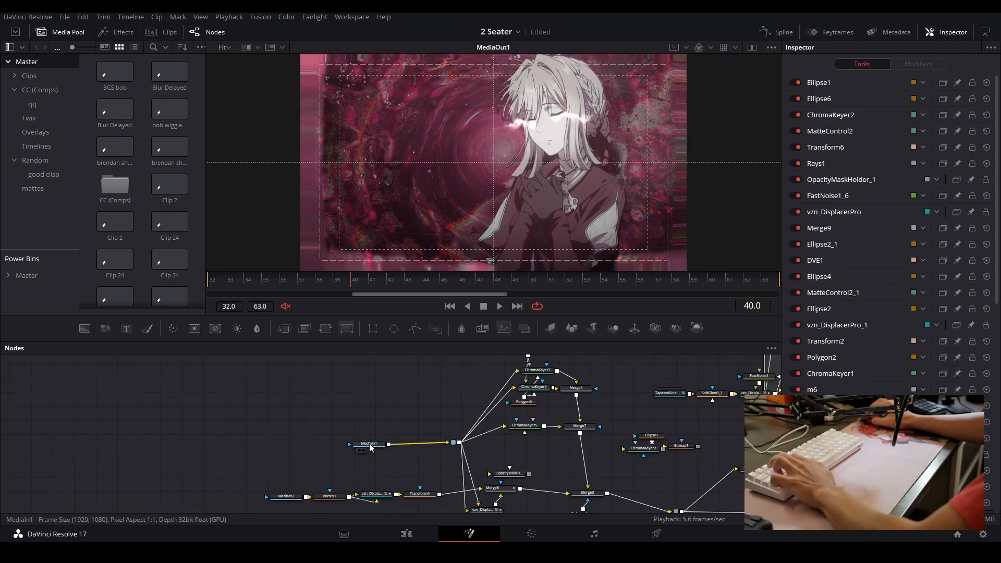
pyautogui.press('2')
pyautogui.moveTo(512, 413); pyautogui.dragTo(340, 423)
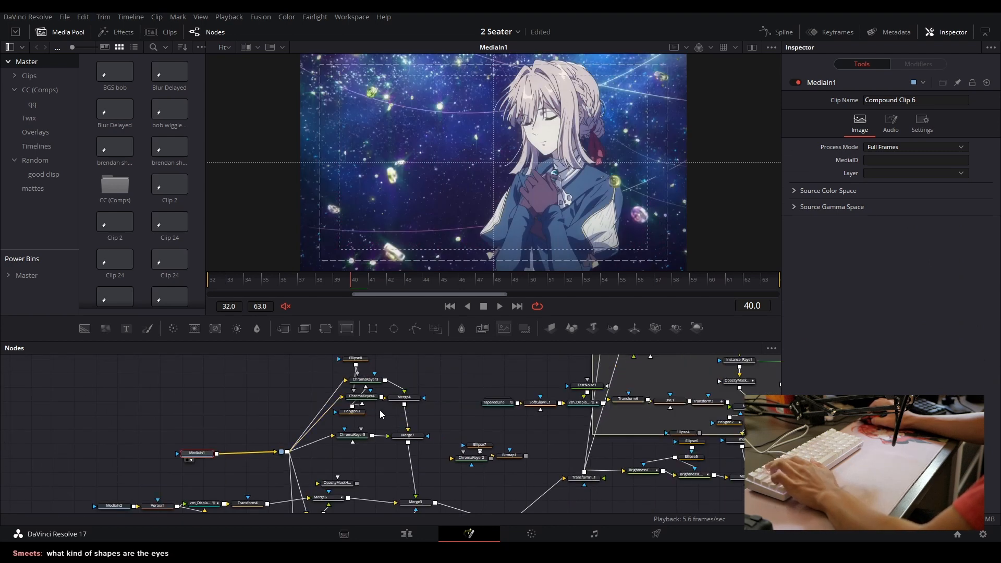
pyautogui.click(404, 438)
pyautogui.press('2')
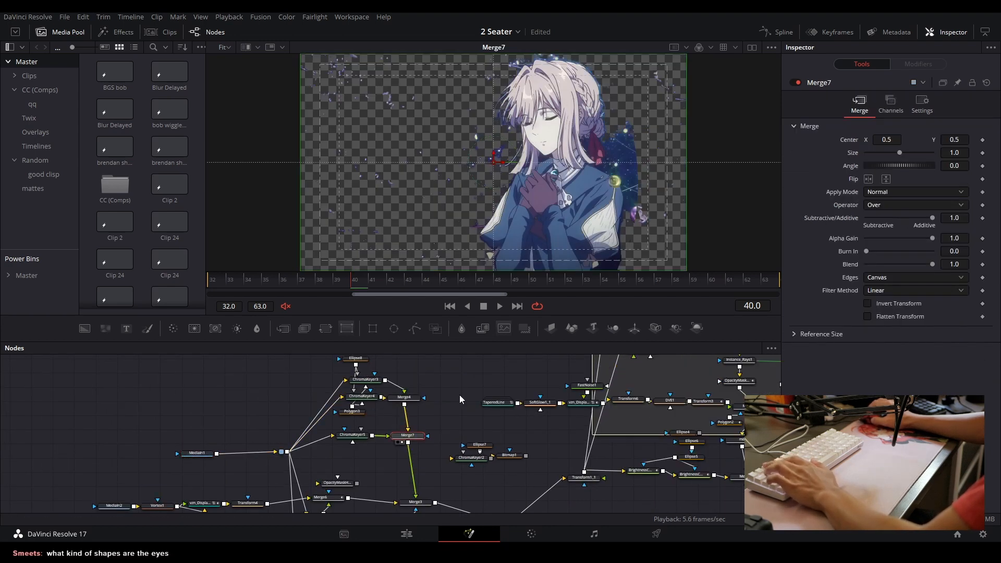
# - View Merge3's composite of the keyed character and locate the nodes that build its background
pyautogui.scroll(-3, 457, 412)
pyautogui.scroll(2, 456, 429)
pyautogui.click(463, 473)
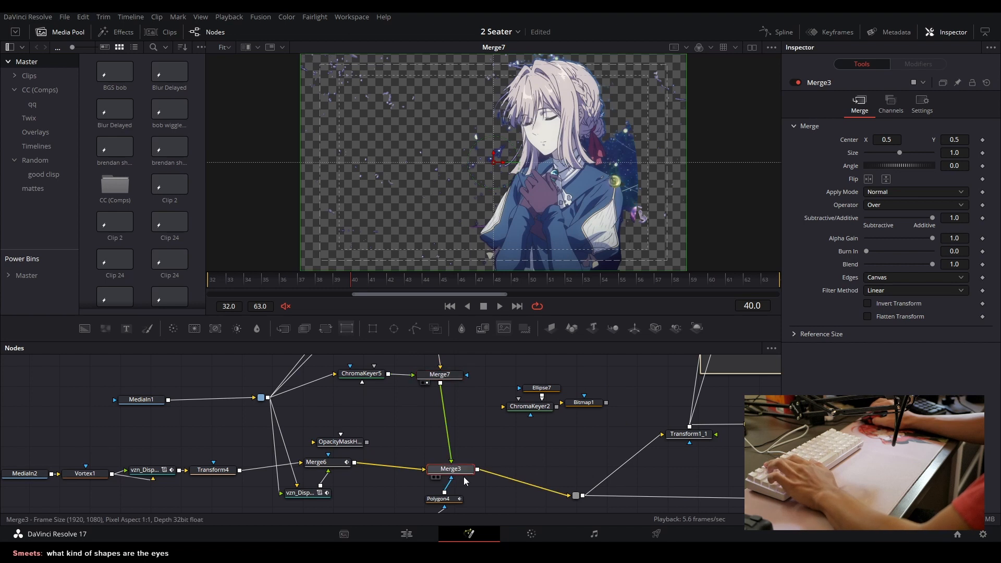
pyautogui.press('2')
pyautogui.moveTo(445, 413); pyautogui.dragTo(632, 413)
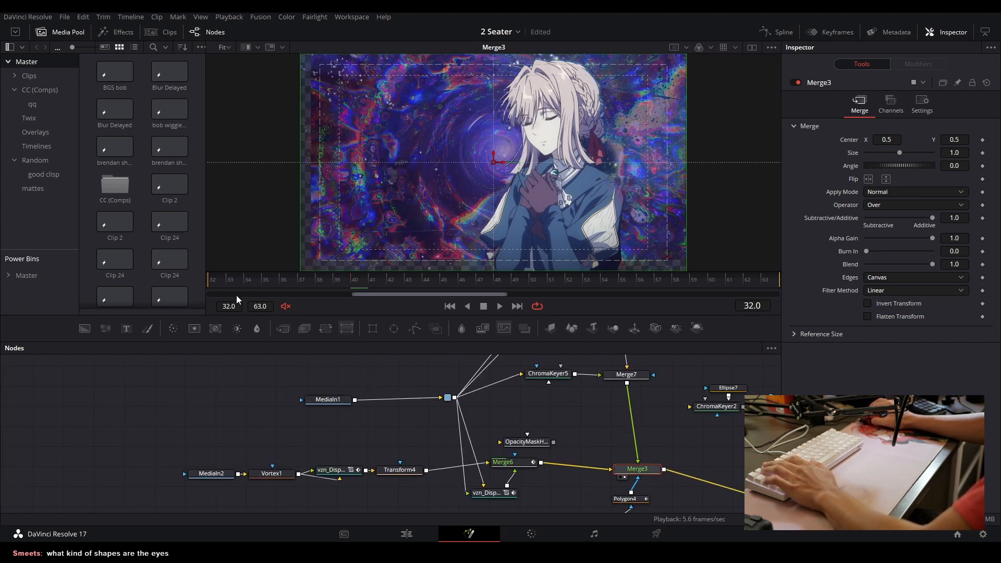
# - Trace the background at frame 32 by viewing Vortex1 and its MediaIn2 source, black hole.mp4
pyautogui.click(289, 474)
pyautogui.press('2')
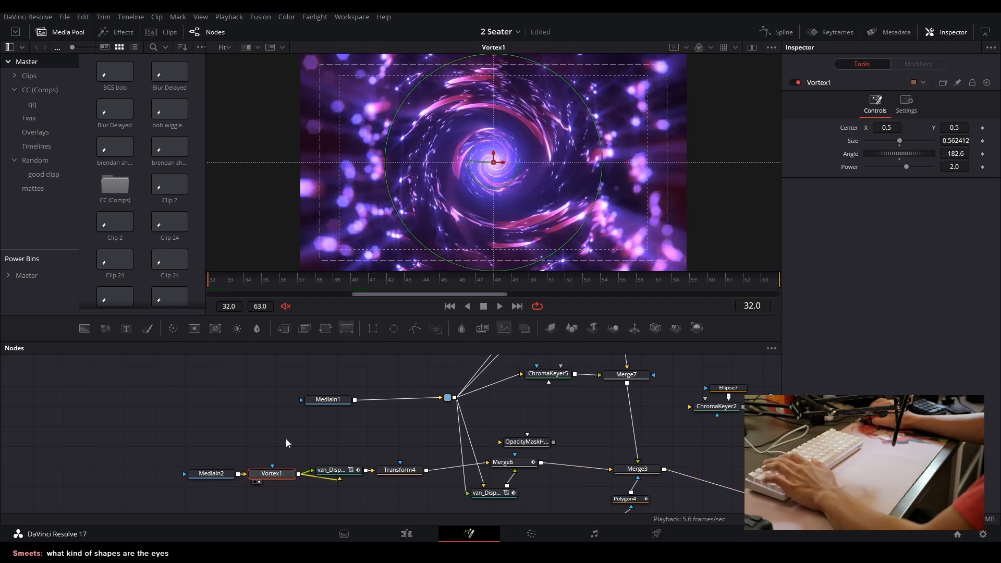
pyautogui.click(229, 472)
pyautogui.press('2')
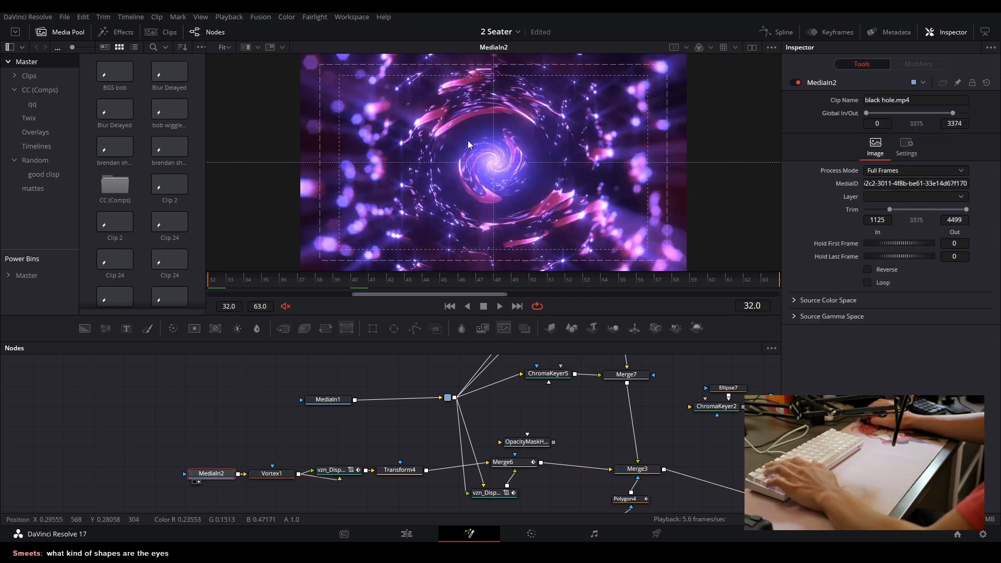
# - Switch to the Instagram post in Chrome, go to the creator's profile and open the linked Payhip shop
pyautogui.moveTo(267, 524)
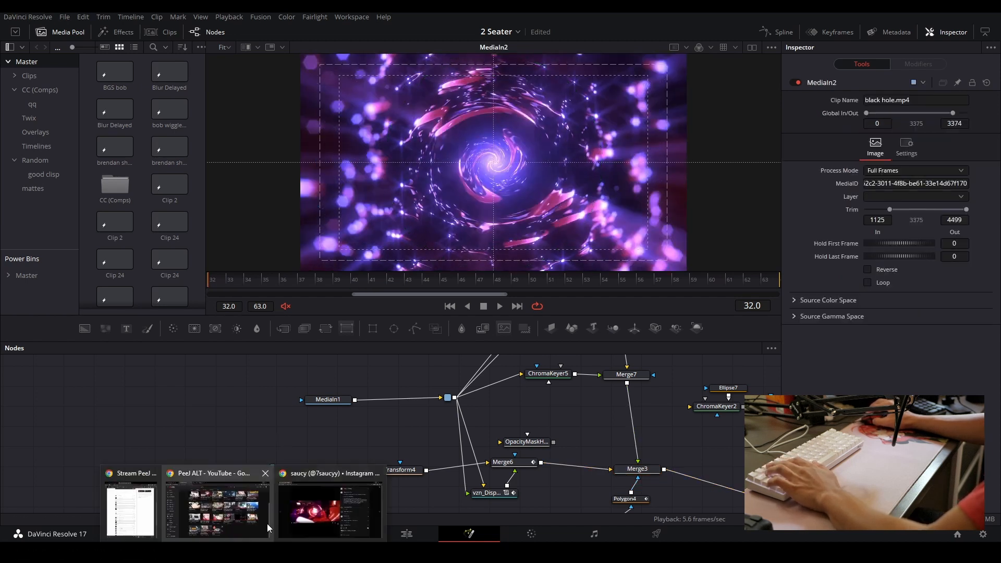
pyautogui.click(307, 514)
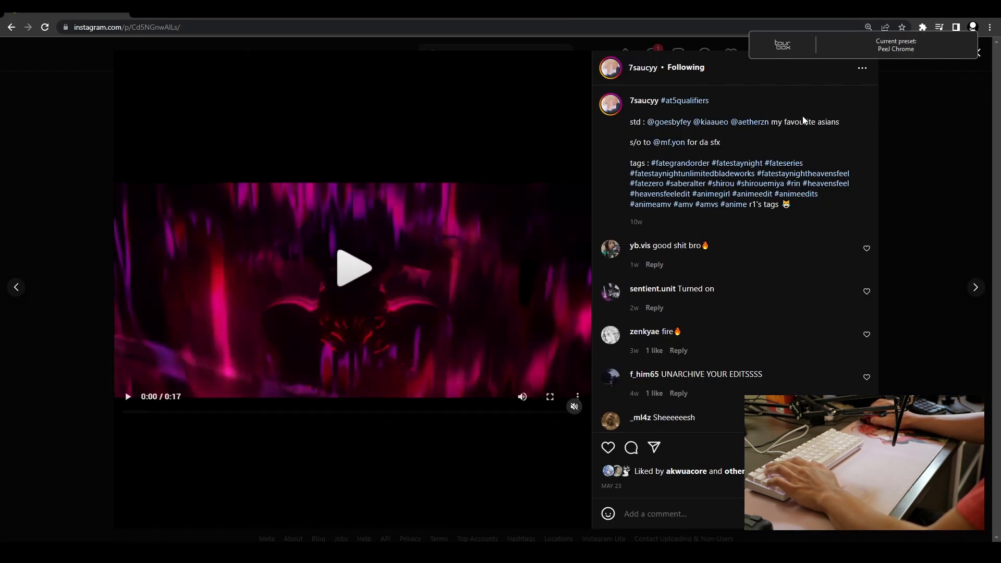
pyautogui.click(888, 154)
pyautogui.scroll(4, 542, 187)
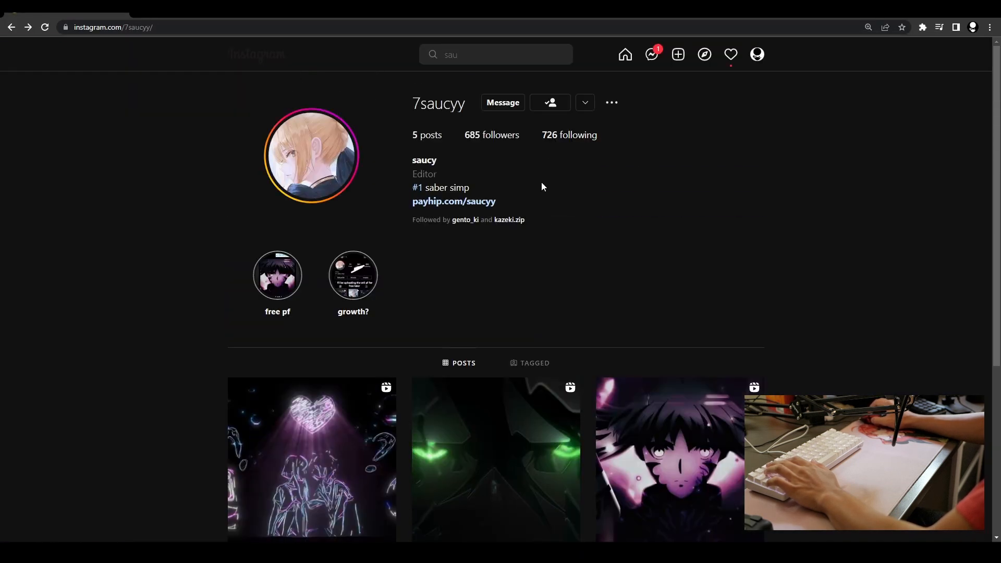
pyautogui.click(469, 203)
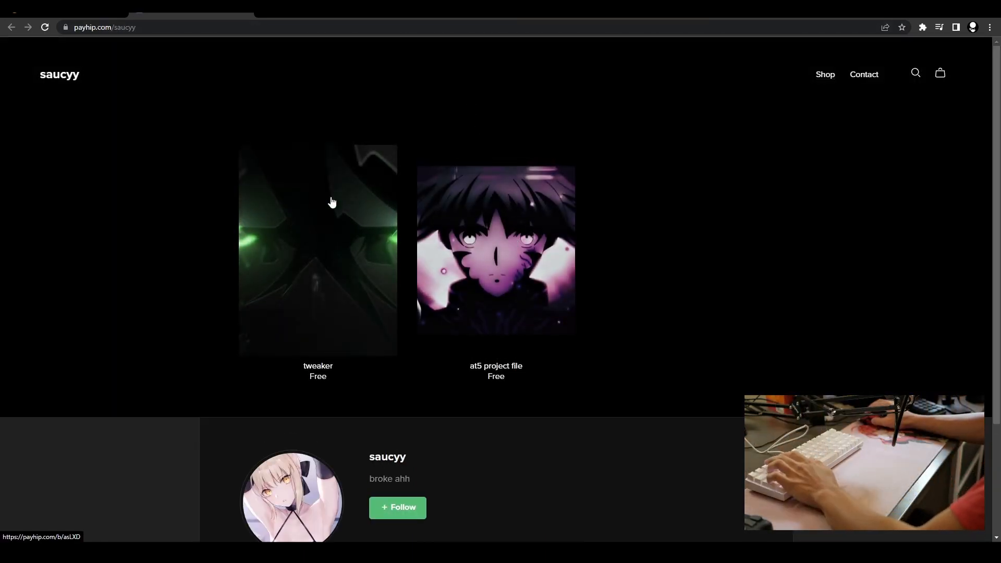
# - Look through the Payhip shop's items, close the shop page and browse the posts on the creator's Instagram profile
pyautogui.scroll(-3, 332, 202)
pyautogui.hotkey('ctrl', 'w')
pyautogui.scroll(-3, 629, 345)
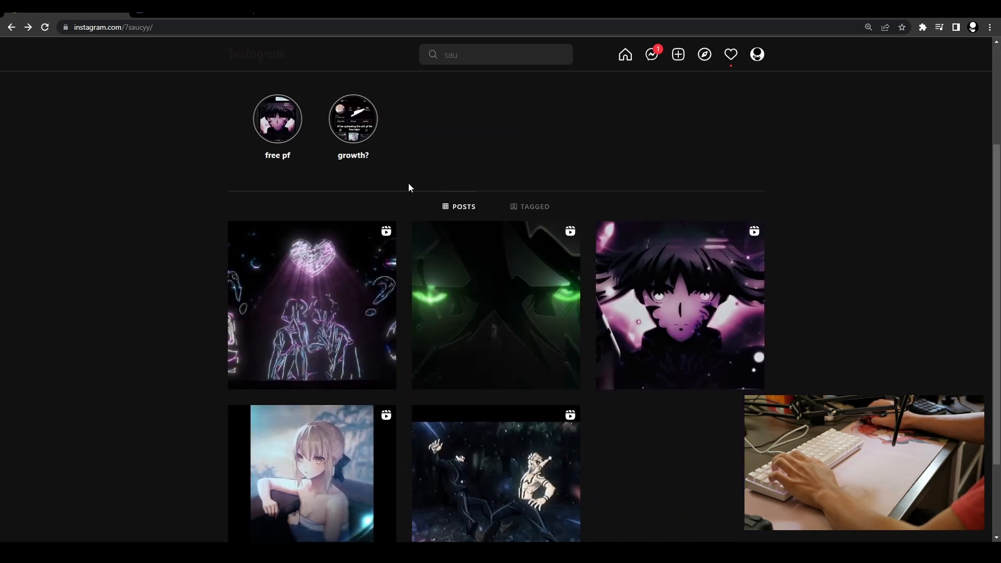
# - Return to DaVinci Resolve and play the black hole.mp4 footage at MediaIn2
pyautogui.click(941, 11)
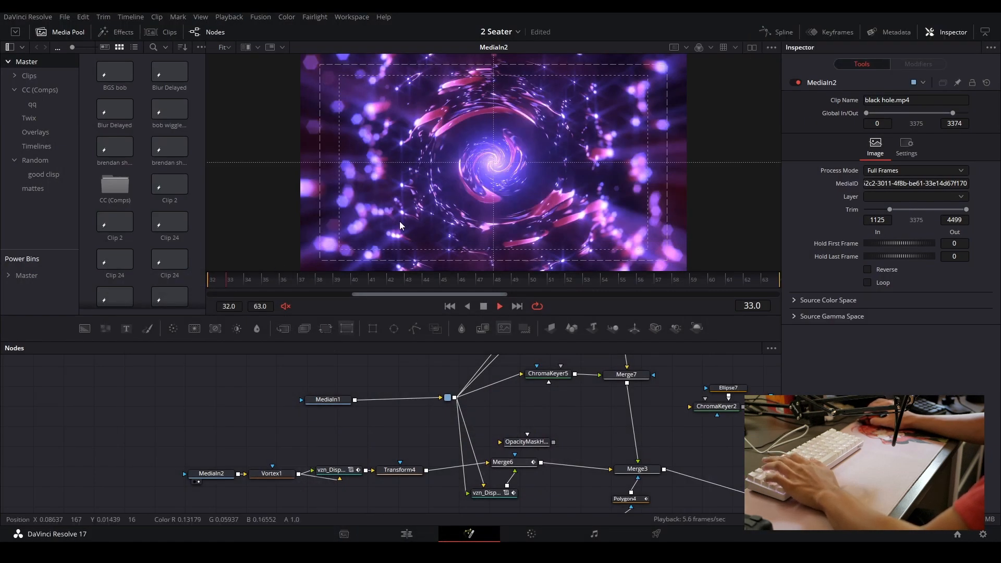
pyautogui.press('space')
pyautogui.press('space')
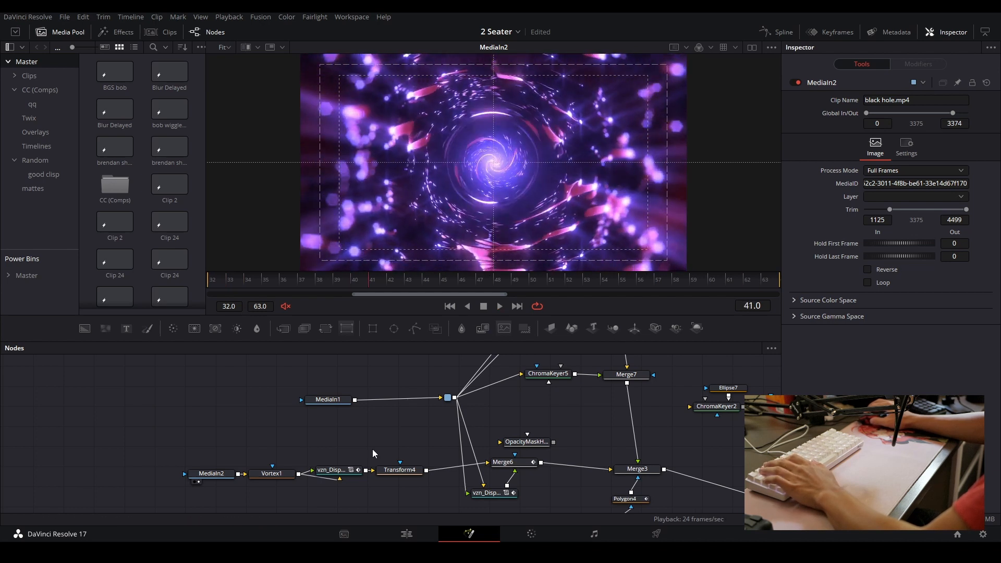
# - View Vortex1's output and play back its swirl applied to the black hole footage
pyautogui.click(281, 476)
pyautogui.press('1')
pyautogui.press('space')
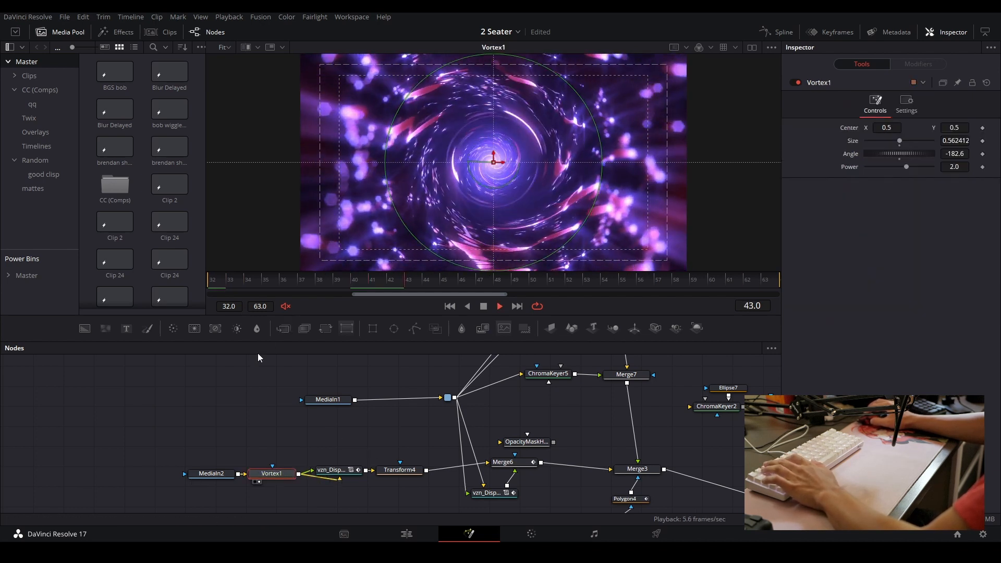
pyautogui.press('space')
# - View vzn_DisplacerPro_3's output and play back its animated Angle distortion of the vortex background
pyautogui.click(338, 473)
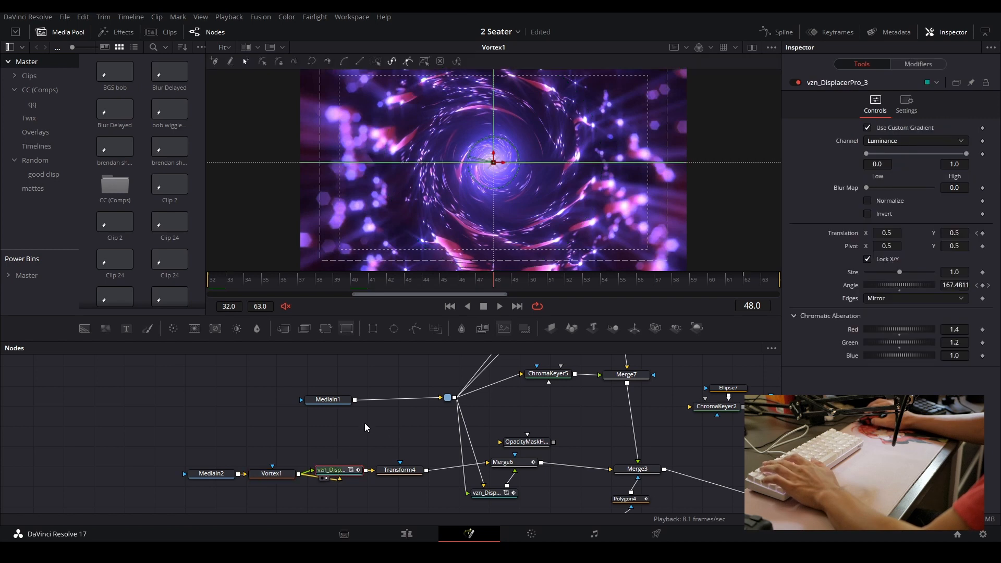
pyautogui.press('1')
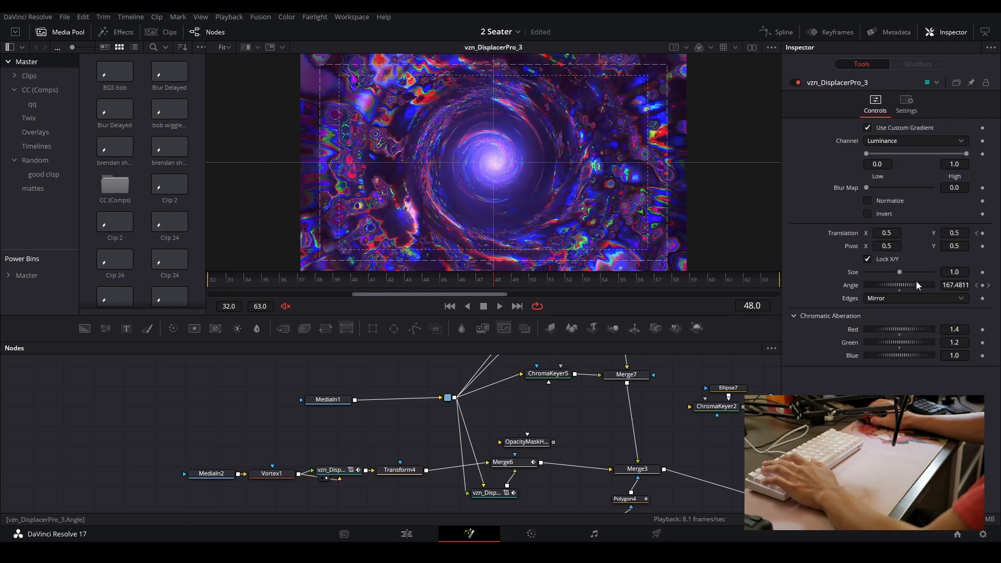
pyautogui.press('space')
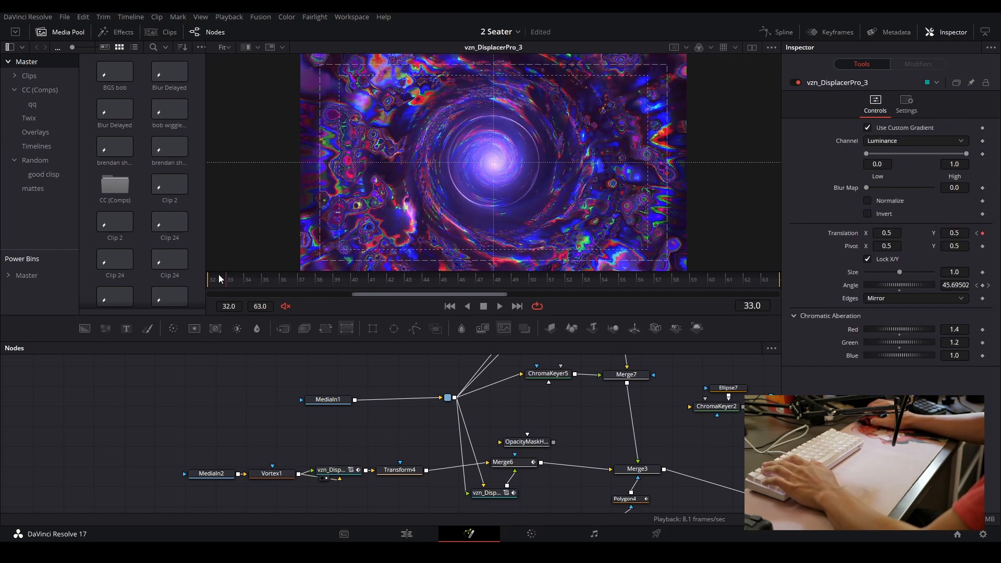
# - Play a few more frames of the displaced vortex and view Transform4's repositioned output
pyautogui.press('space')
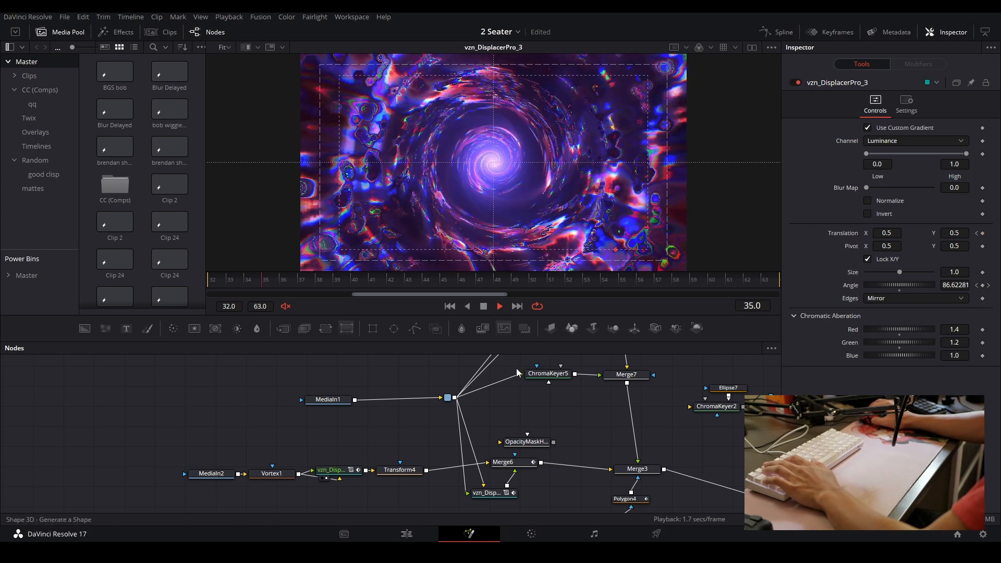
pyautogui.press('space')
pyautogui.click(400, 469)
pyautogui.press('1')
pyautogui.moveTo(424, 444); pyautogui.dragTo(351, 428)
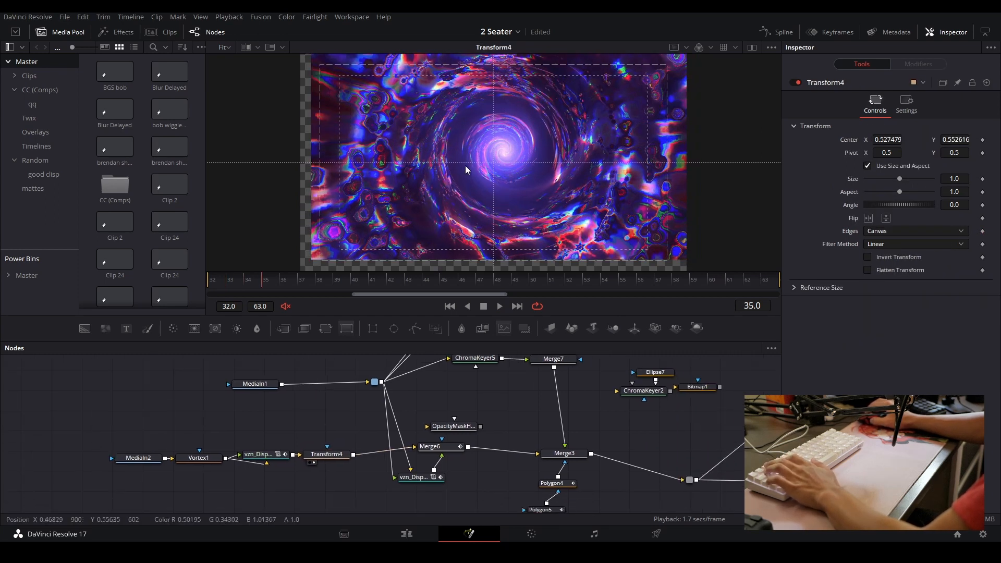
# - View Merge6's blend of the vortex with the displaced footage, check the MediaIn1 and Merge6 settings, and save the project
pyautogui.click(445, 448)
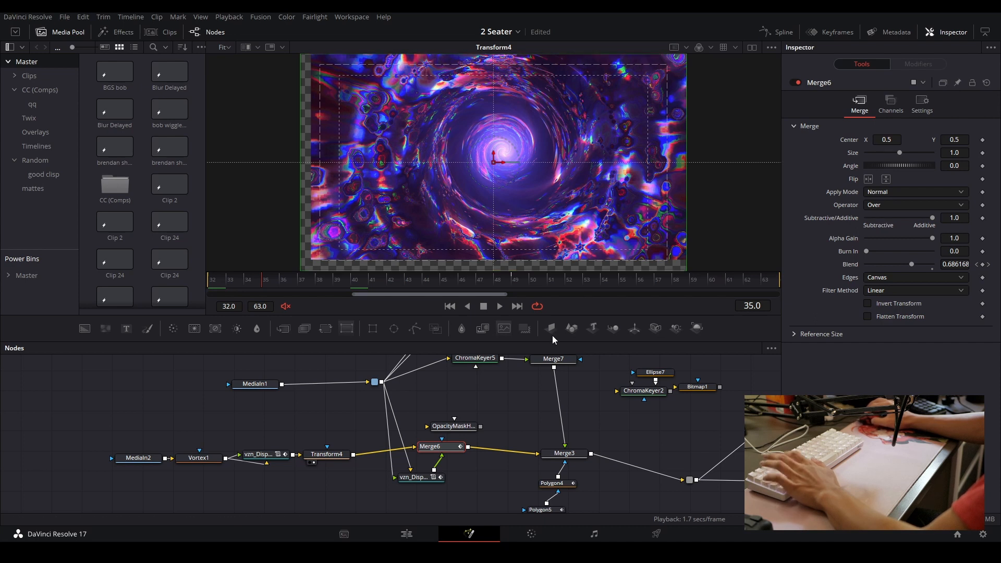
pyautogui.click(540, 393)
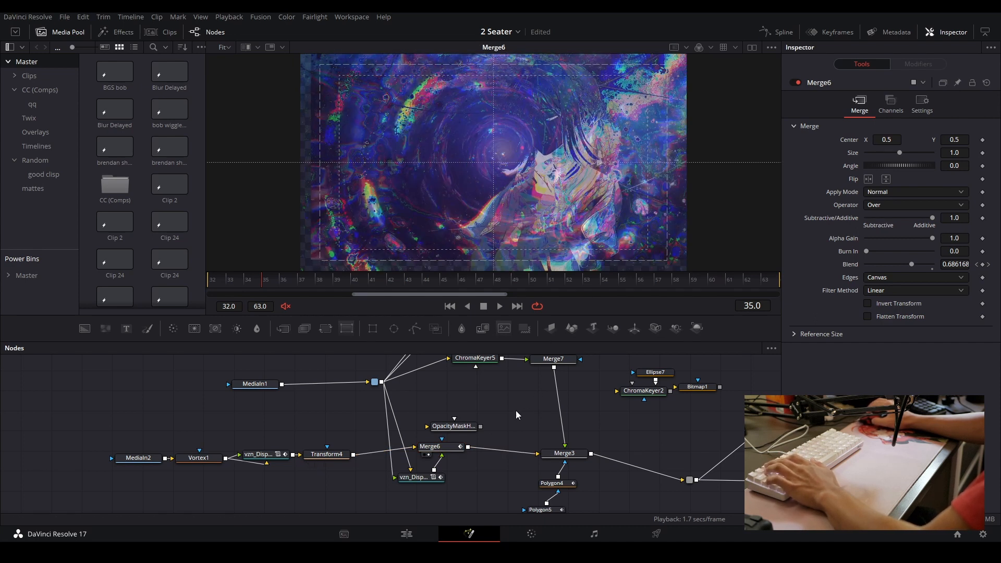
pyautogui.click(266, 390)
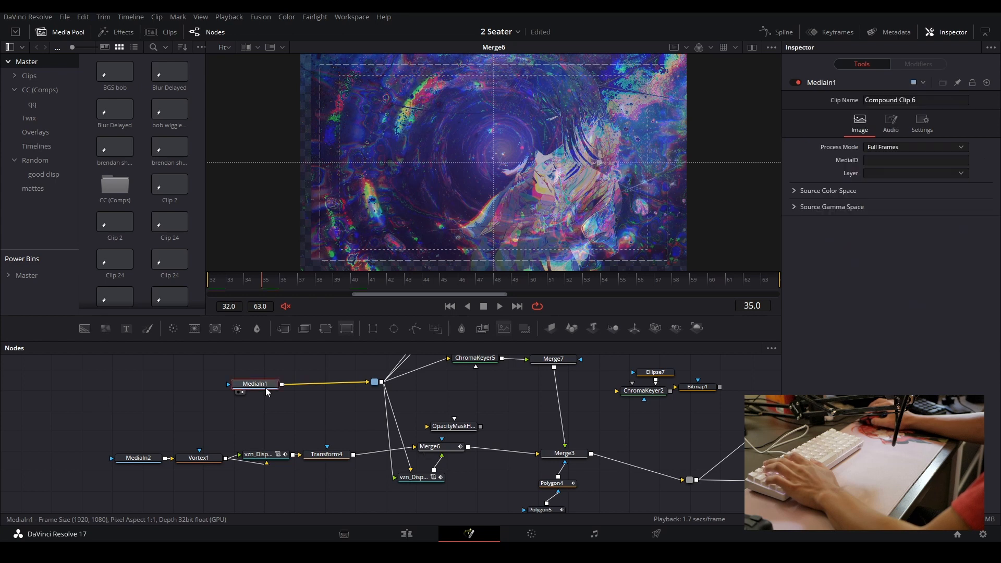
pyautogui.click(429, 446)
pyautogui.click(516, 409)
pyautogui.hotkey('ctrl', 's')
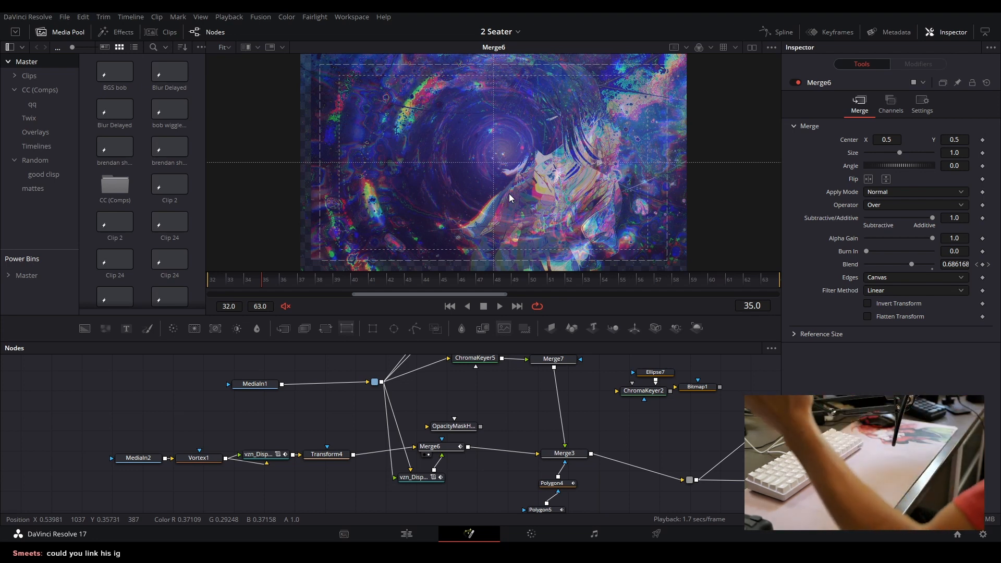
# - View Merge3's composite of the keyed character over the vortex background, followed by Merge2 further down the node chain
pyautogui.moveTo(594, 426); pyautogui.dragTo(456, 428)
pyautogui.press('2')
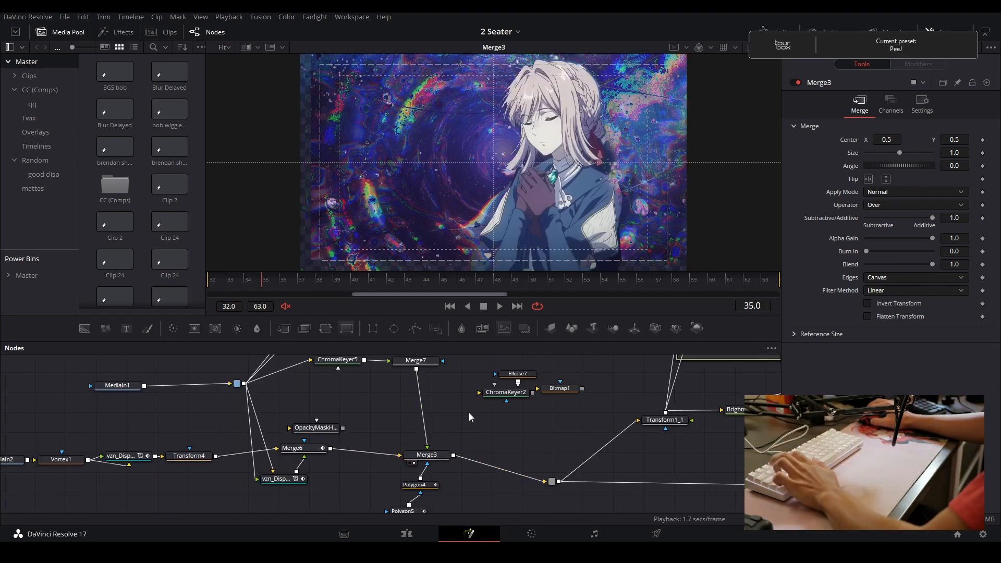
pyautogui.moveTo(529, 438); pyautogui.dragTo(426, 435)
pyautogui.moveTo(638, 434); pyautogui.dragTo(118, 443)
pyautogui.click(276, 464)
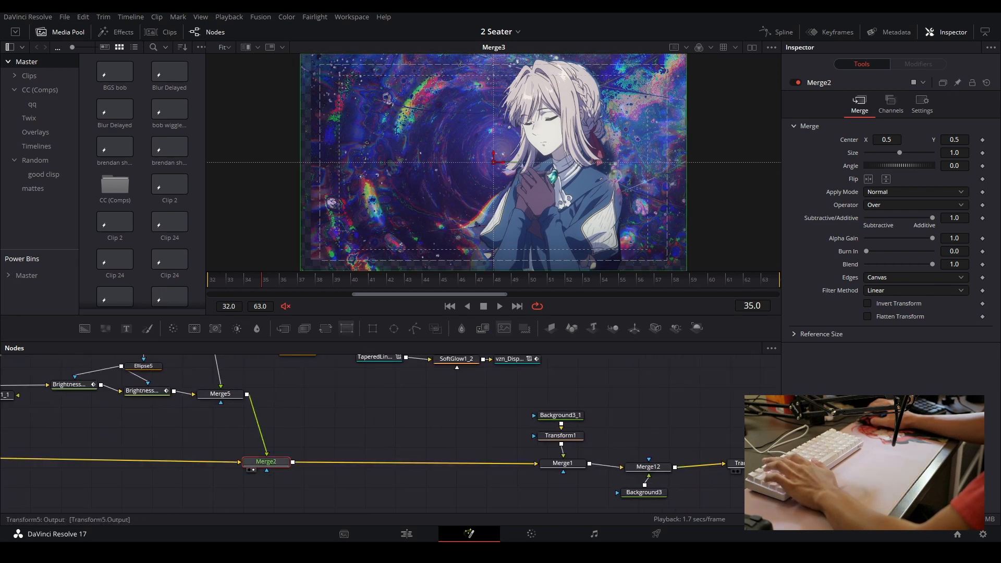
# - Inspect MediaOut1 and Transform5 at the end of the node chain and view Drip1's circular ripple output at frame 59
pyautogui.moveTo(786, 464); pyautogui.dragTo(438, 440)
pyautogui.click(548, 443)
pyautogui.press('2')
pyautogui.click(501, 406)
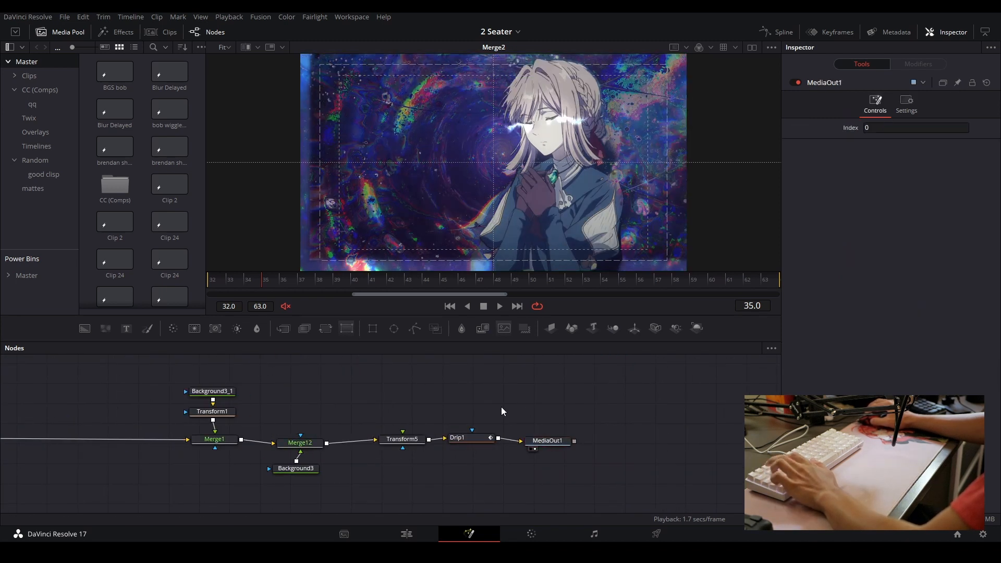
pyautogui.click(409, 439)
pyautogui.click(469, 438)
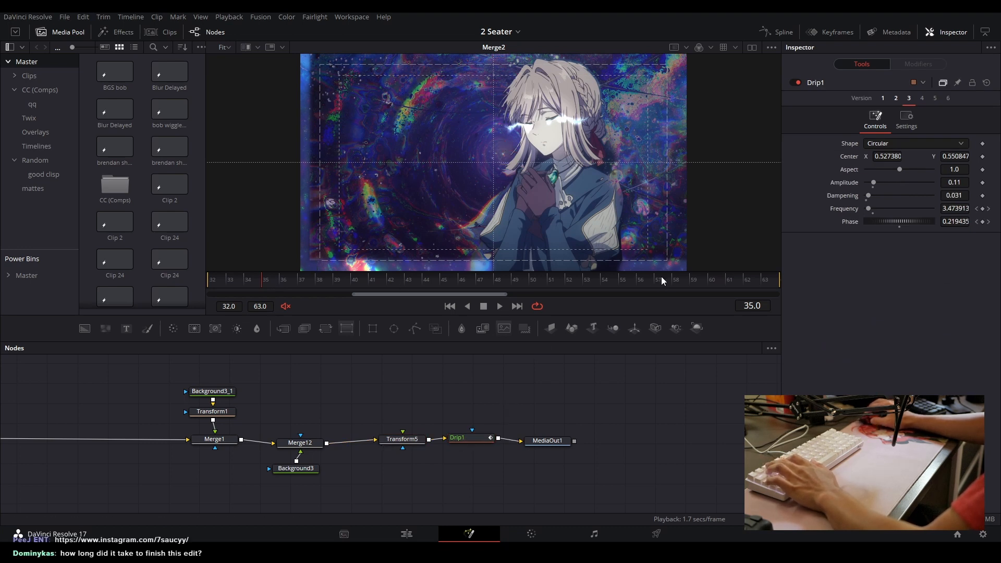
pyautogui.click(697, 277)
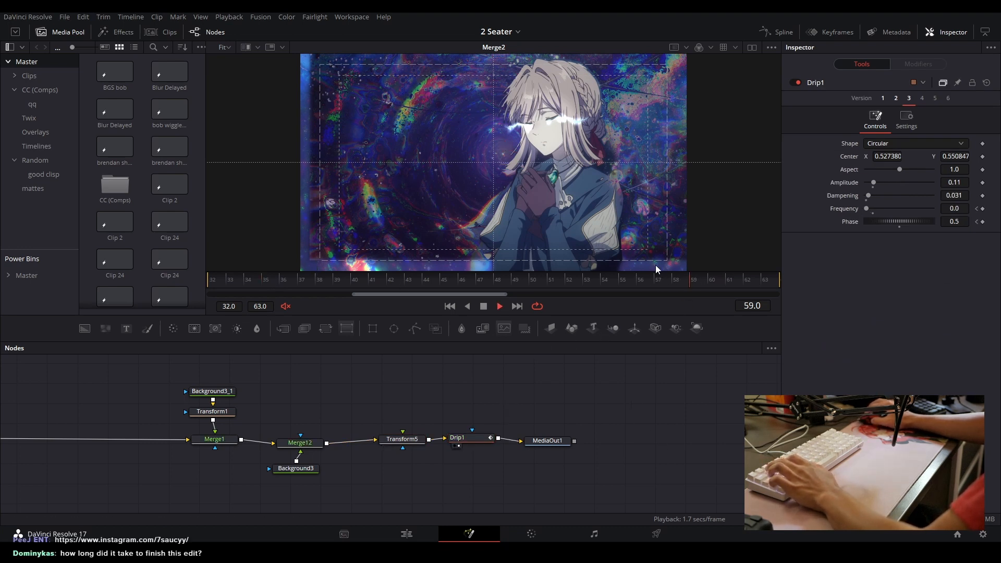
pyautogui.press('1')
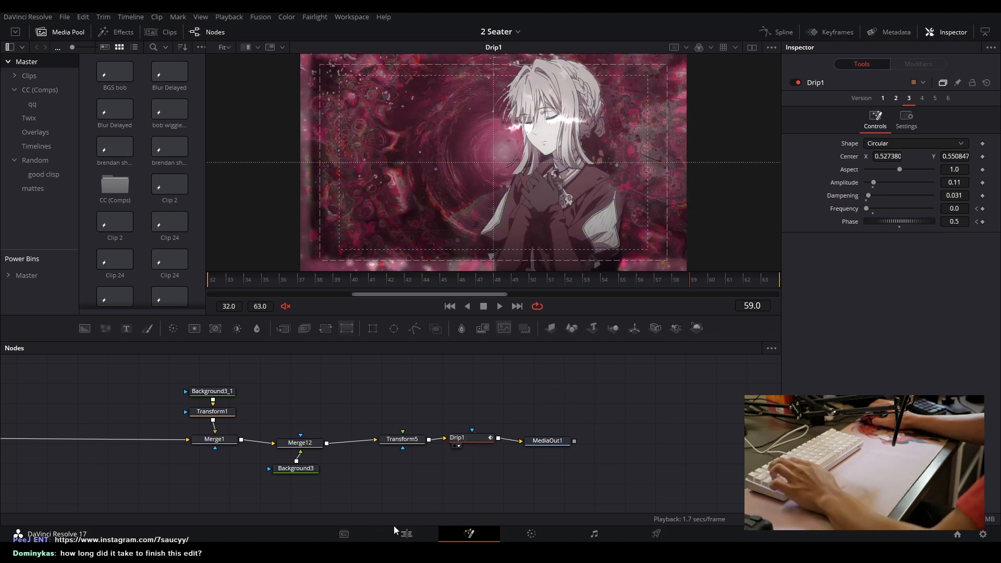
# - Return to Timeline 3 on the Edit page, play back the transition from Compound Clip 6 into the vortex shot and save the project
pyautogui.click(409, 533)
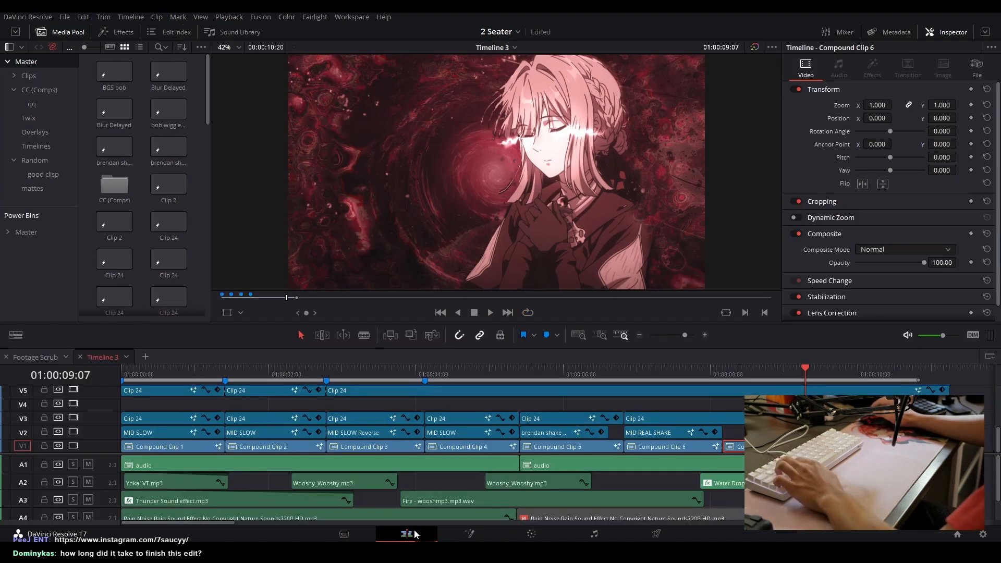
pyautogui.press('space')
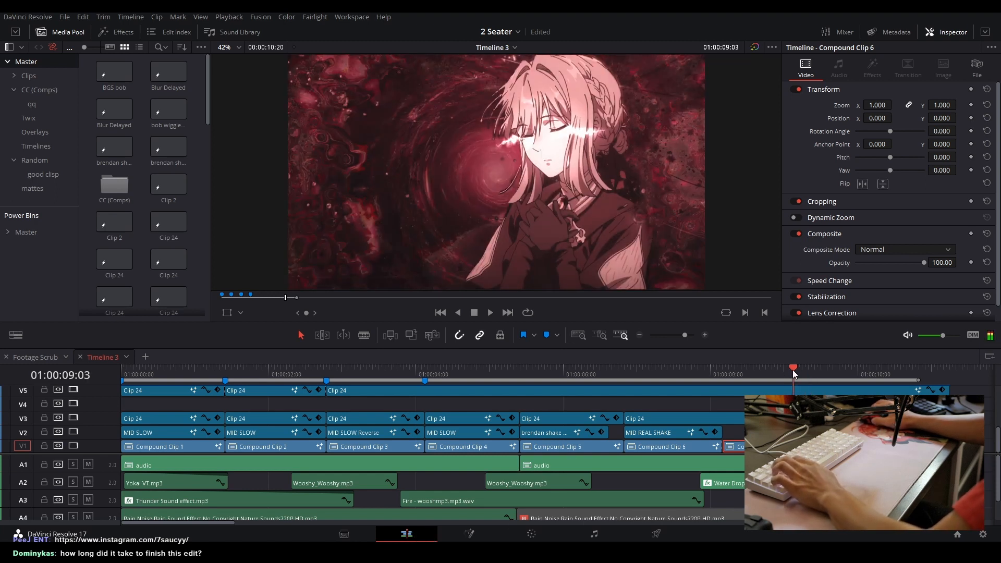
pyautogui.moveTo(786, 370); pyautogui.dragTo(674, 371)
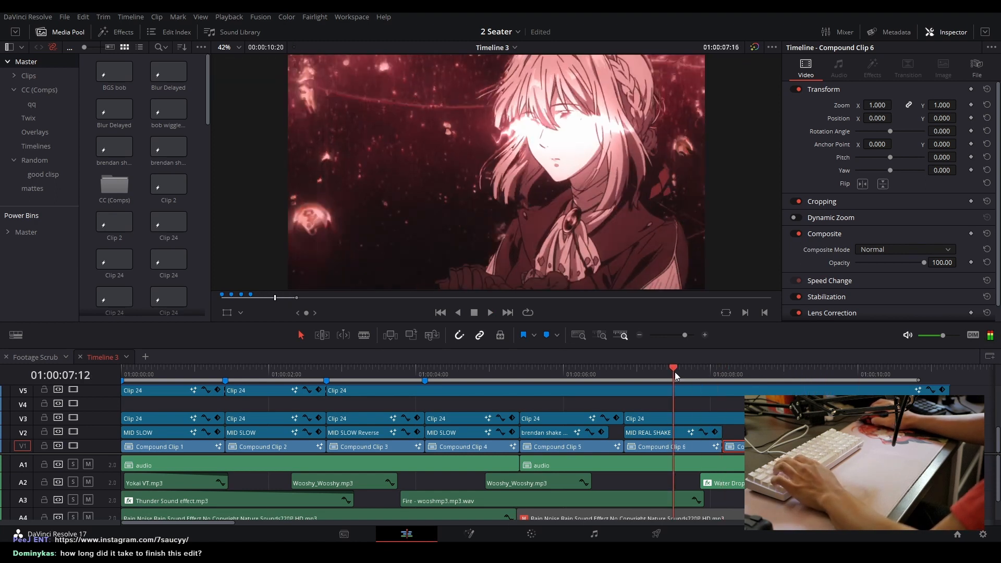
pyautogui.click(715, 376)
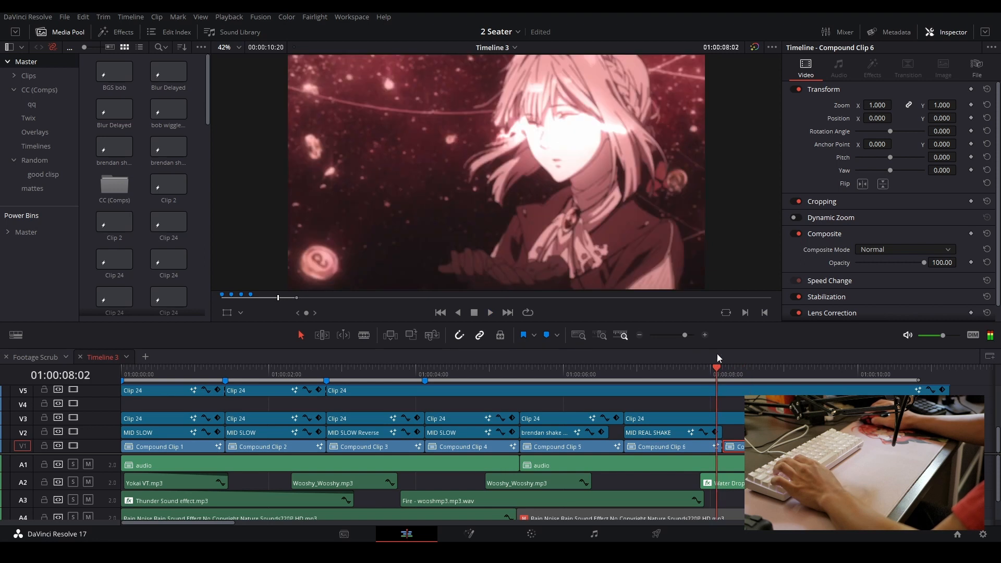
pyautogui.press('space')
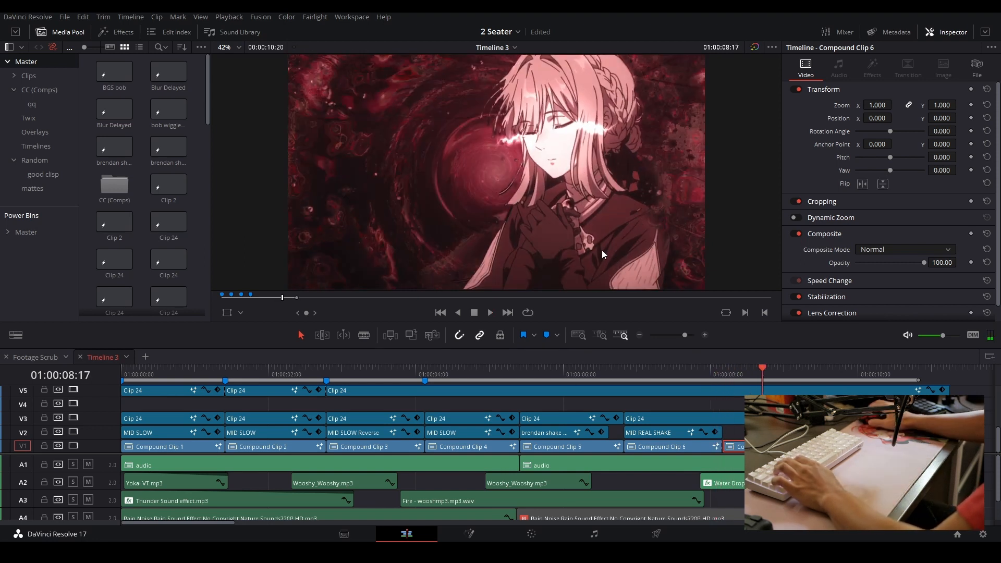
pyautogui.click(721, 373)
pyautogui.press('space')
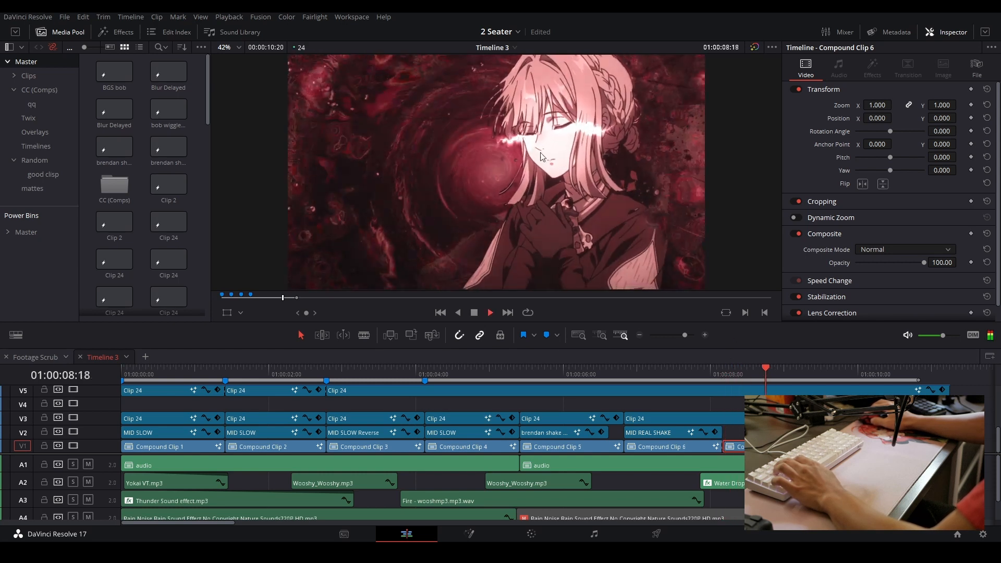
pyautogui.press('space')
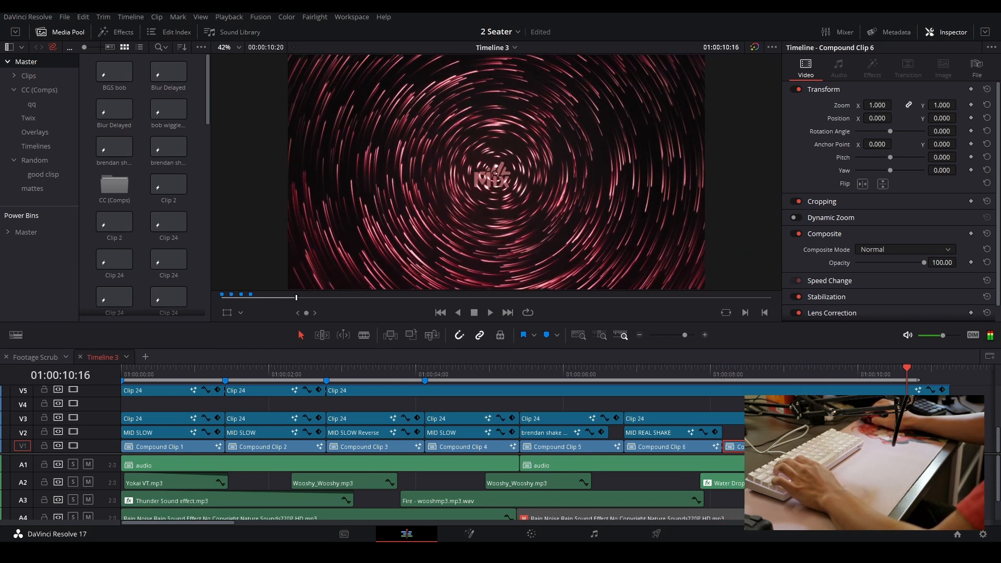
pyautogui.hotkey('ctrl', 's')
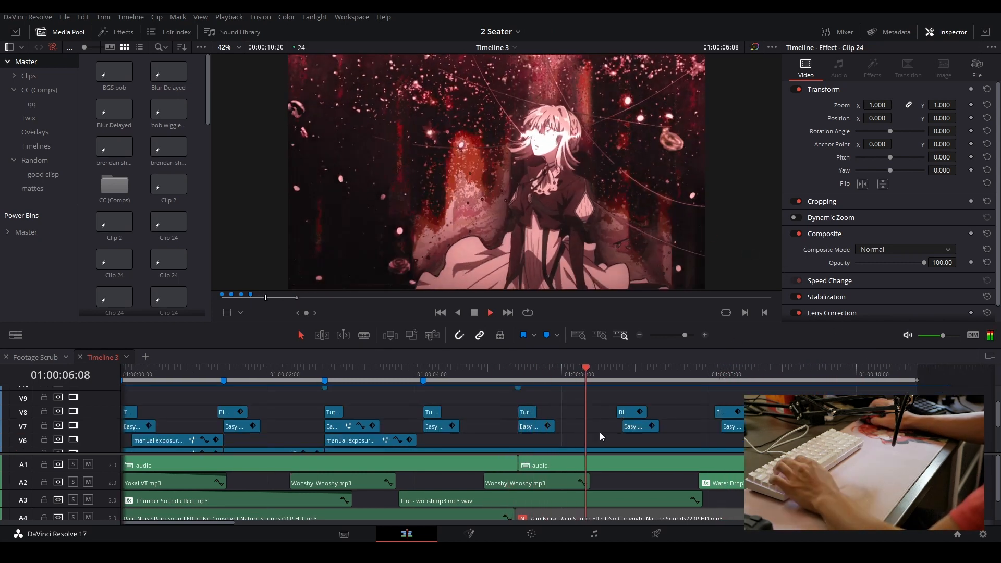
# - Play back Timeline 3 to about 01:00:07:06 and open the long Clip 24 effect clip on track V5 in Fusion
pyautogui.scroll(3, 599, 431)
pyautogui.press('space')
pyautogui.scroll(-3, 576, 418)
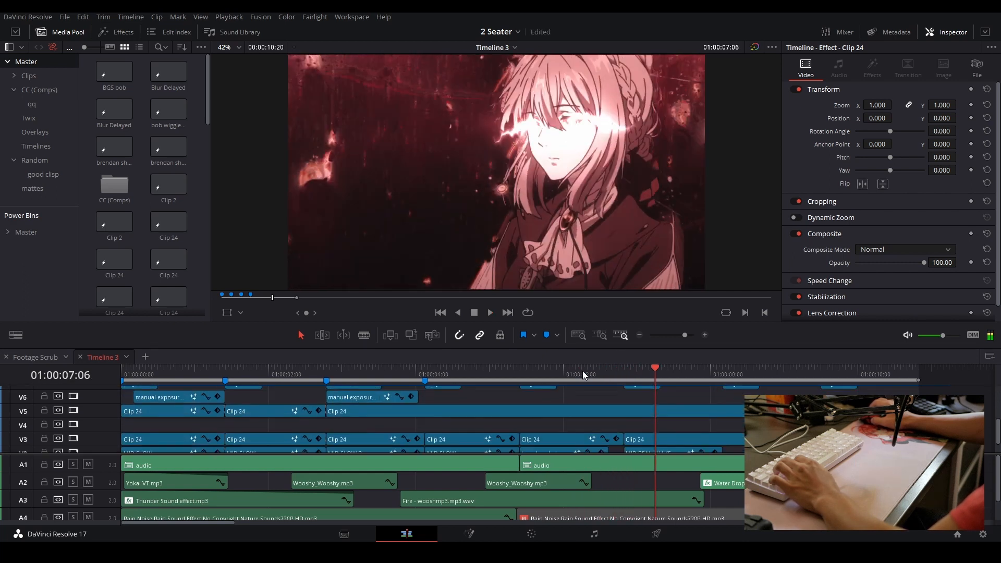
pyautogui.rightClick(544, 411)
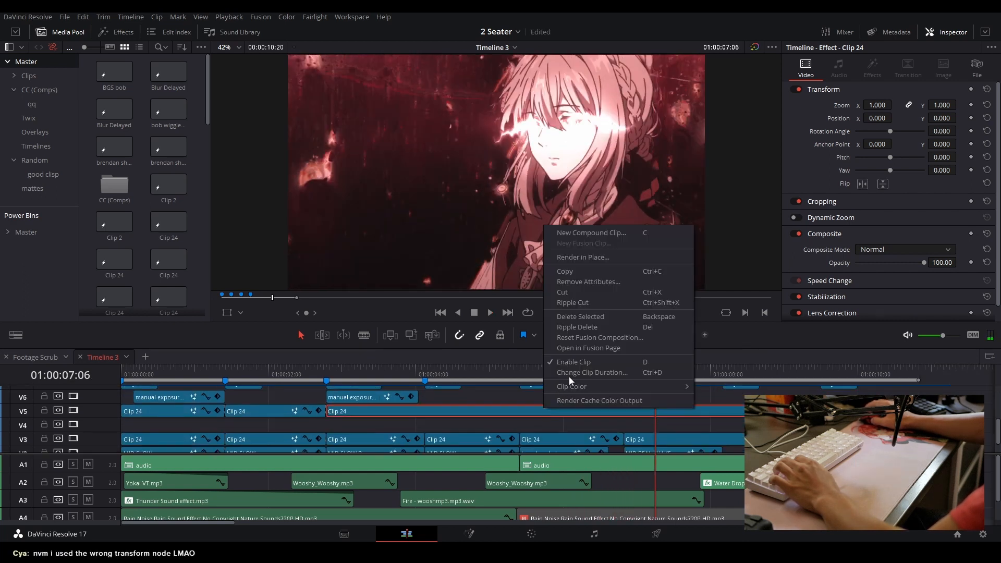
pyautogui.click(575, 349)
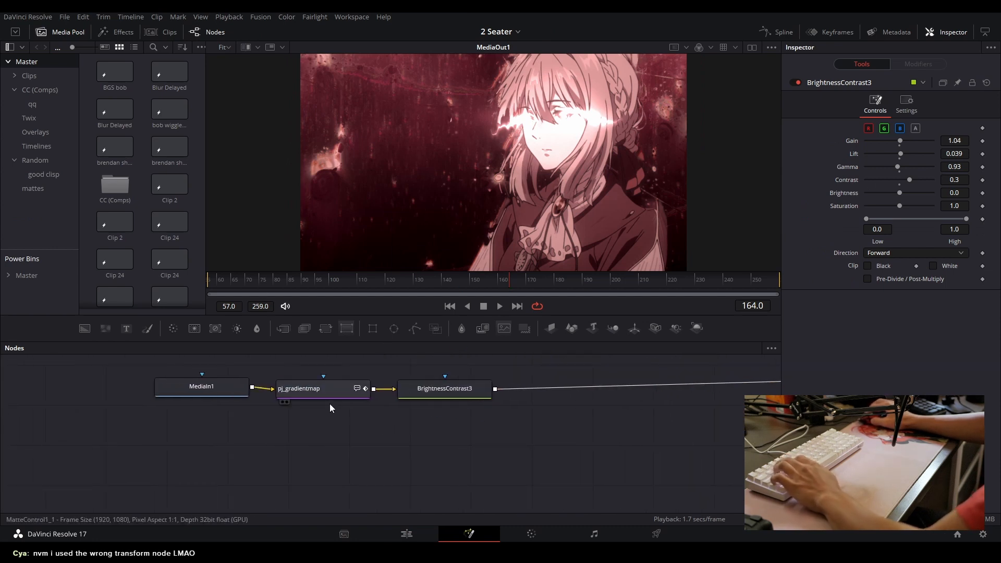
# - View the outputs of pj_gradientmap and BrightnessContrast3 and examine the contrast settings
pyautogui.click(330, 398)
pyautogui.press('1')
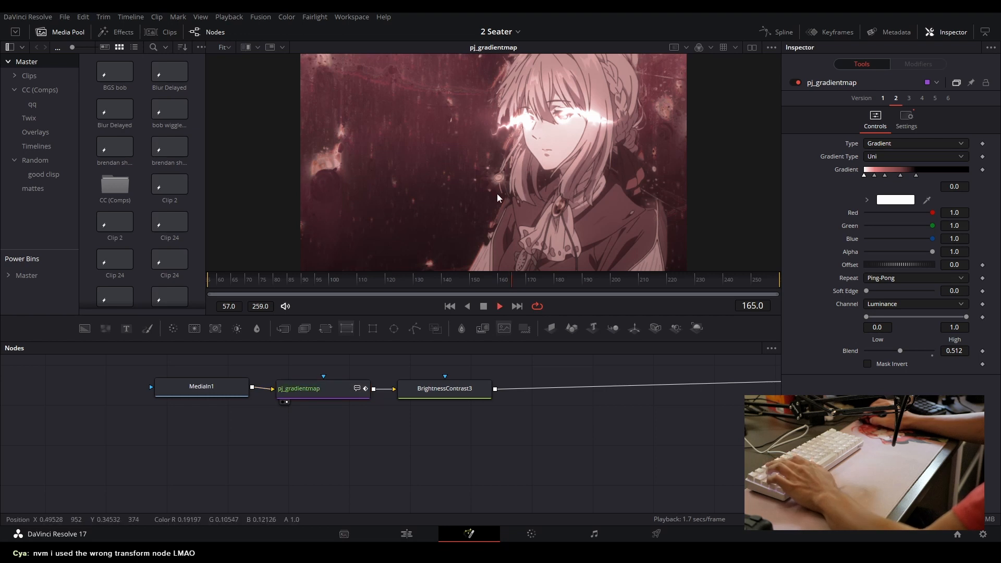
pyautogui.click(458, 386)
pyautogui.press('1')
pyautogui.click(502, 451)
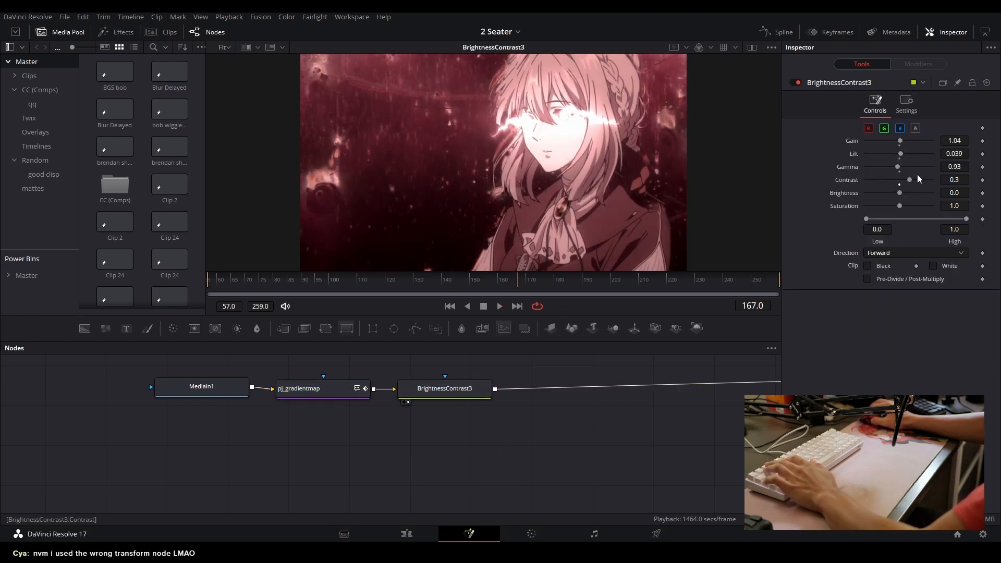
pyautogui.moveTo(413, 456); pyautogui.dragTo(469, 419)
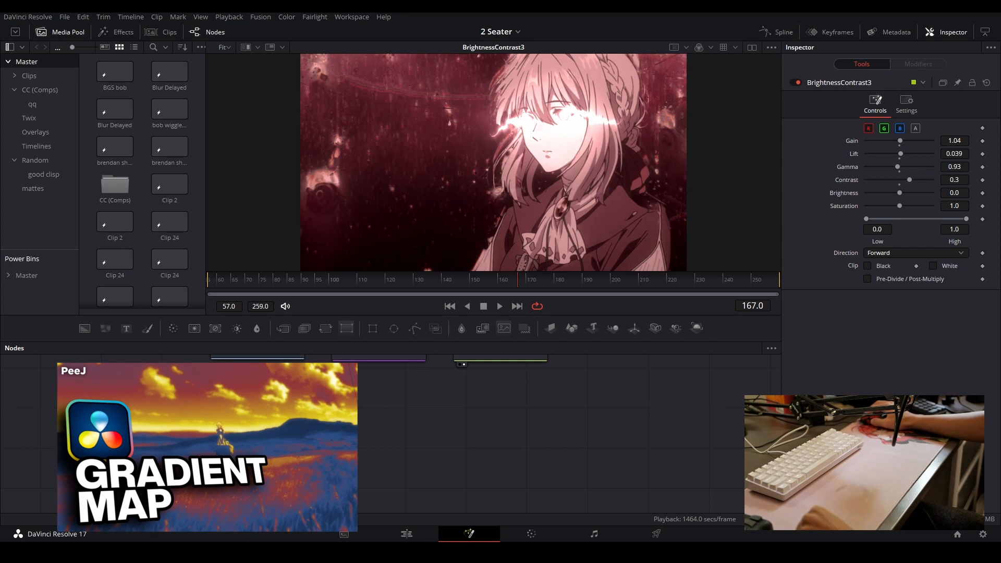
# - Examine version 2 of the GradientMapCCsV1 node connected to MediaIn1 and scrub its orange grade across several shots
pyautogui.moveTo(248, 551)
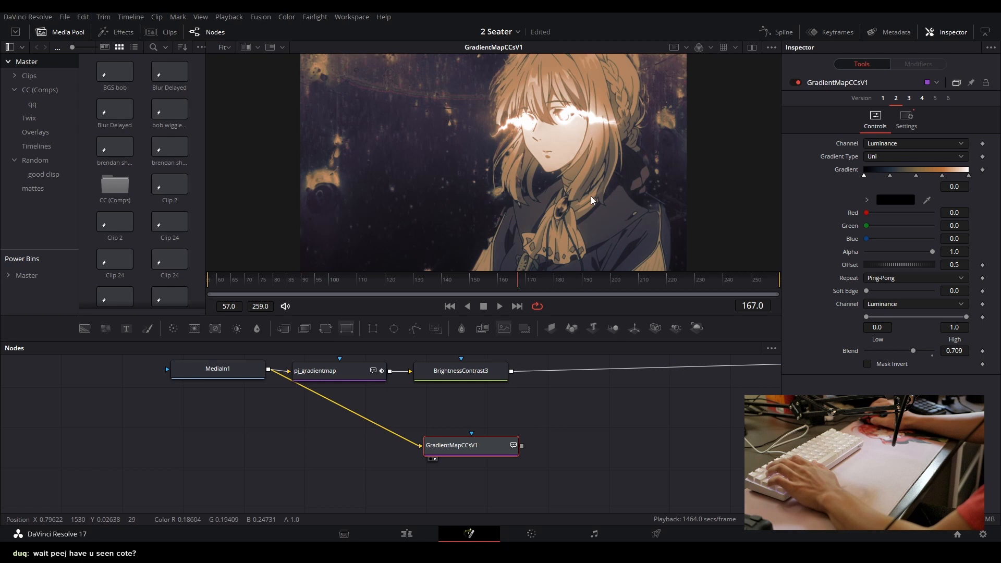
pyautogui.moveTo(542, 175); pyautogui.dragTo(512, 192)
pyautogui.moveTo(567, 205); pyautogui.dragTo(572, 194)
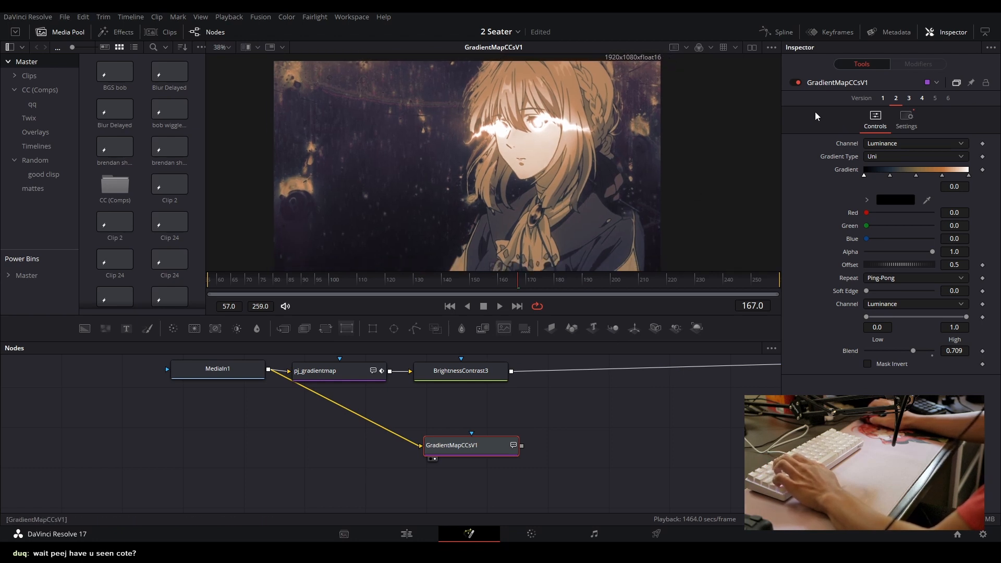
pyautogui.scroll(-2, 579, 158)
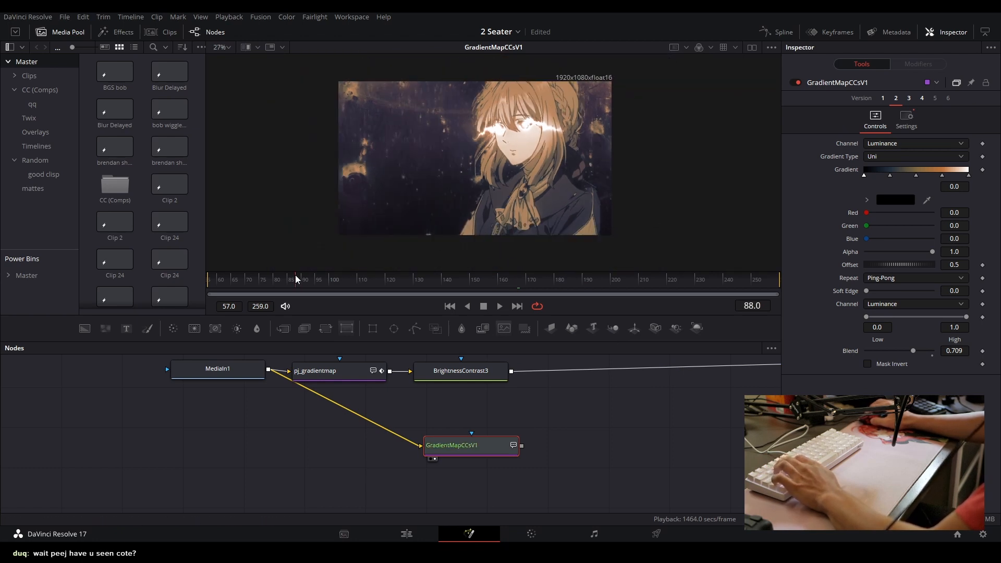
pyautogui.moveTo(295, 275); pyautogui.dragTo(216, 279)
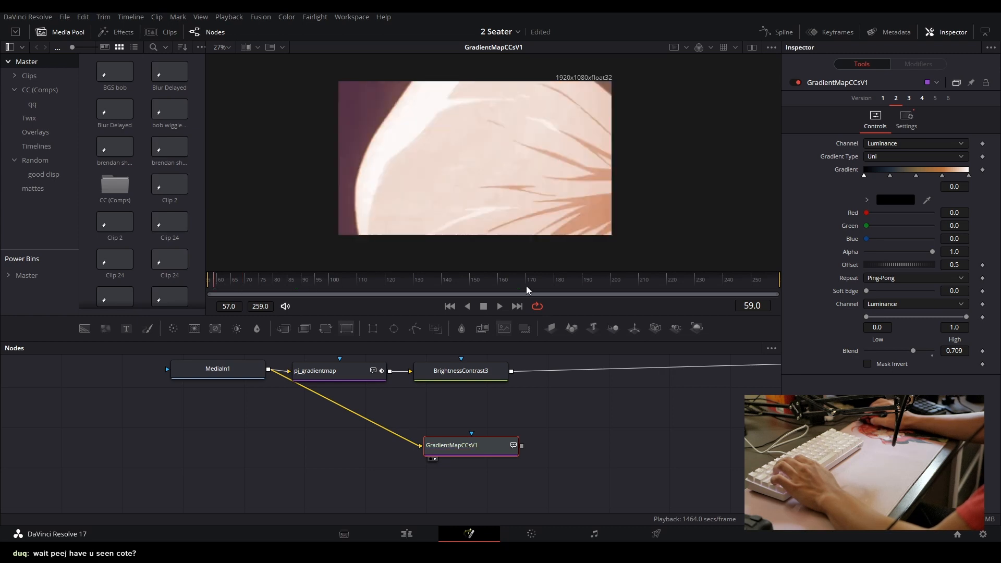
pyautogui.click(586, 280)
pyautogui.moveTo(646, 273); pyautogui.dragTo(662, 273)
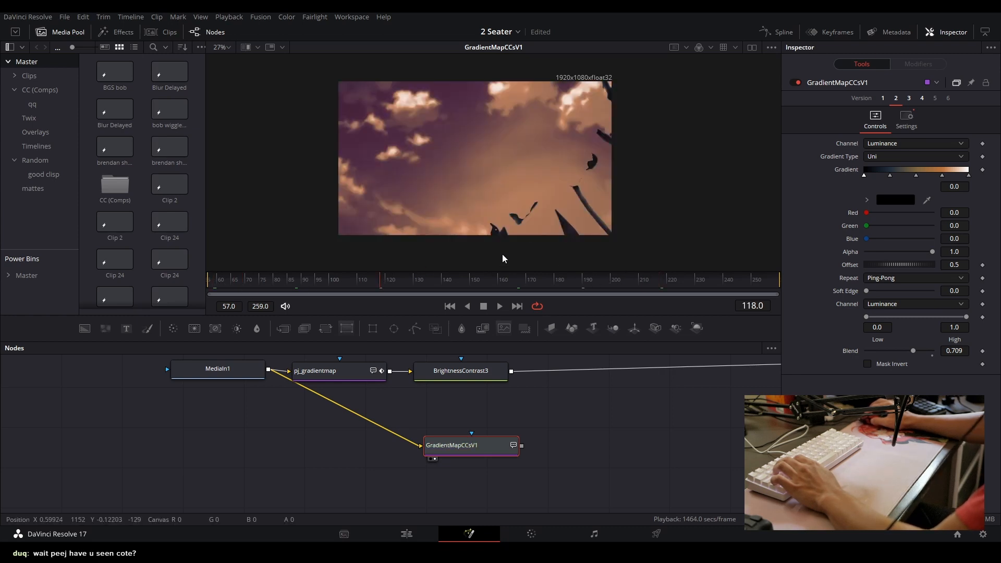
pyautogui.click(281, 283)
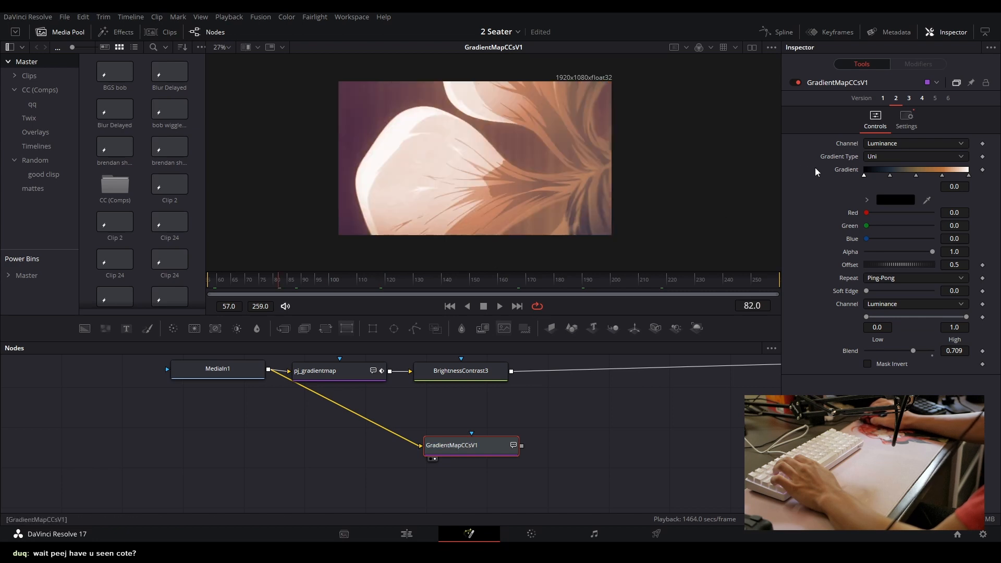
# - Switch GradientMapCCsV1 to version 1 and play a few frames of its blue grade on the flower shot
pyautogui.click(884, 97)
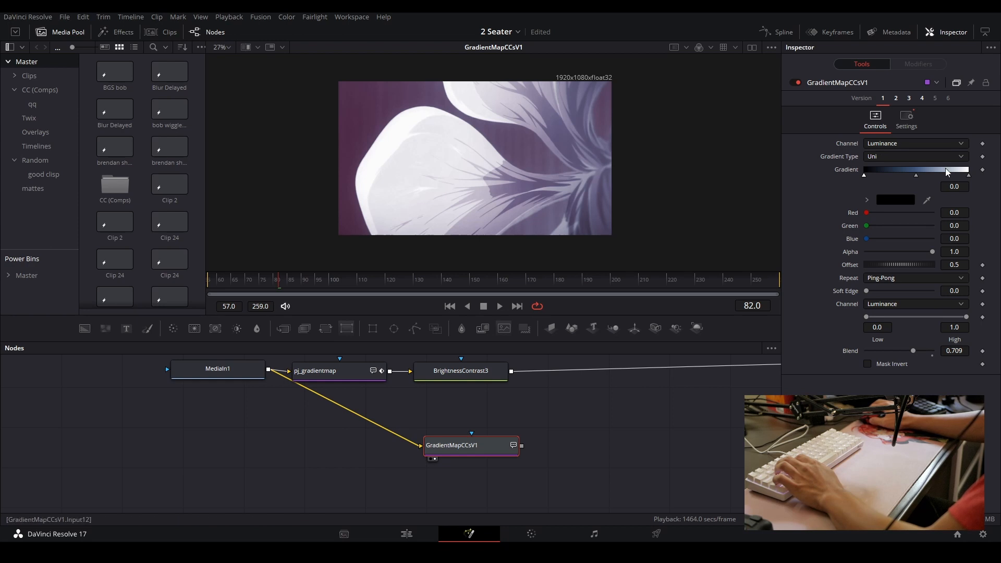
pyautogui.press('space')
pyautogui.press('space')
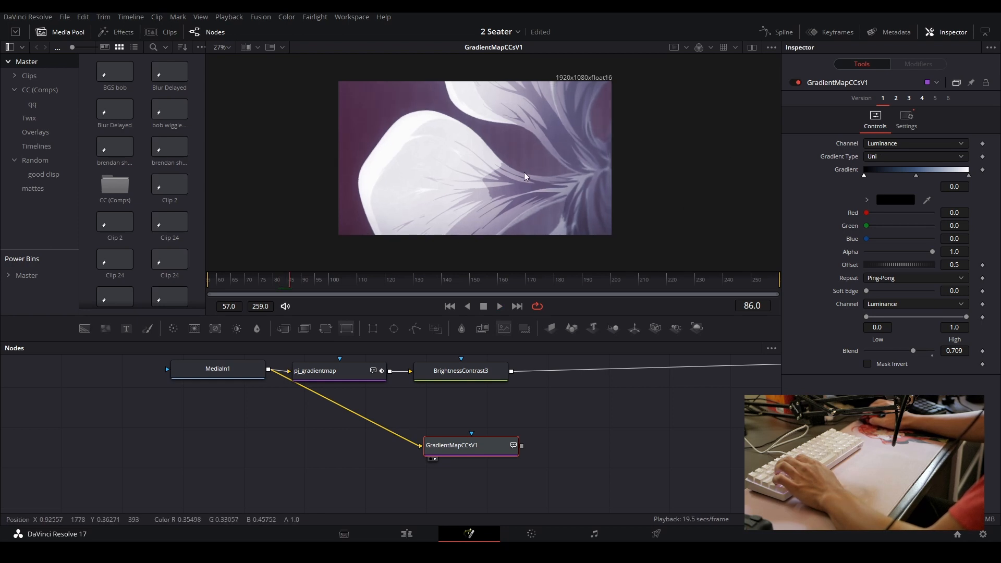
# - Switch GradientMapCCsV1 to version 3 and scrub its purple and orange grade across several shots of the comp
pyautogui.click(911, 98)
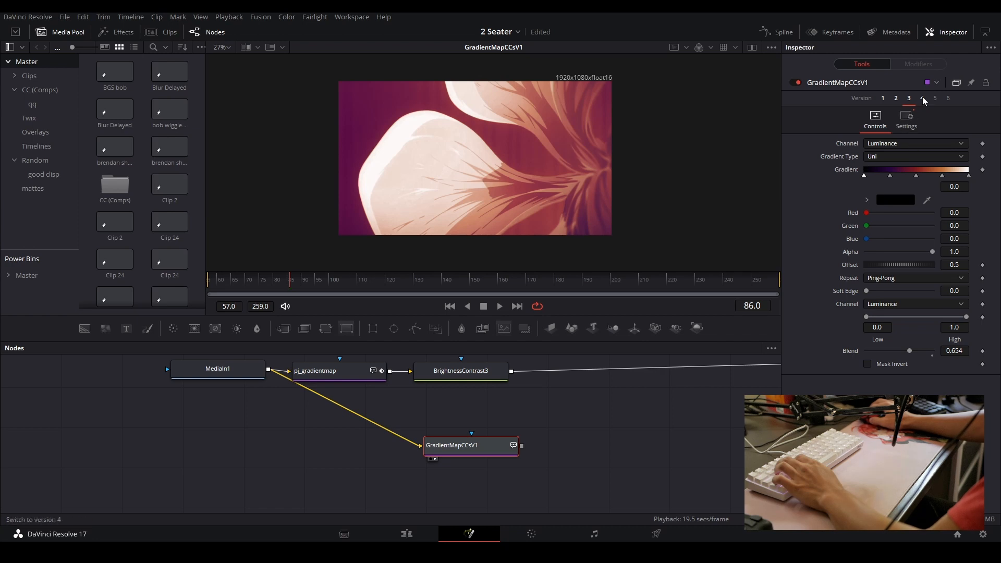
pyautogui.press('space')
pyautogui.click(595, 279)
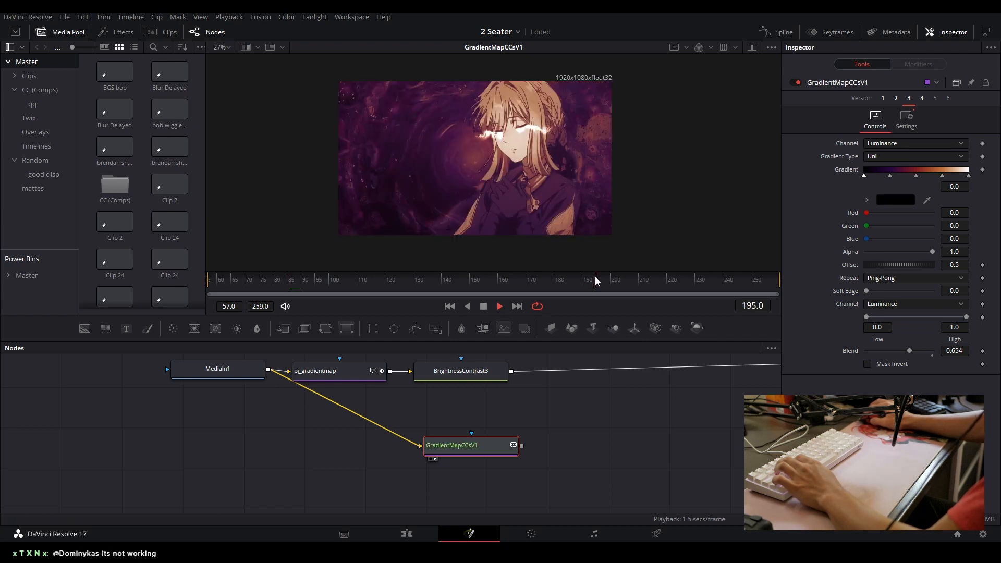
pyautogui.click(674, 278)
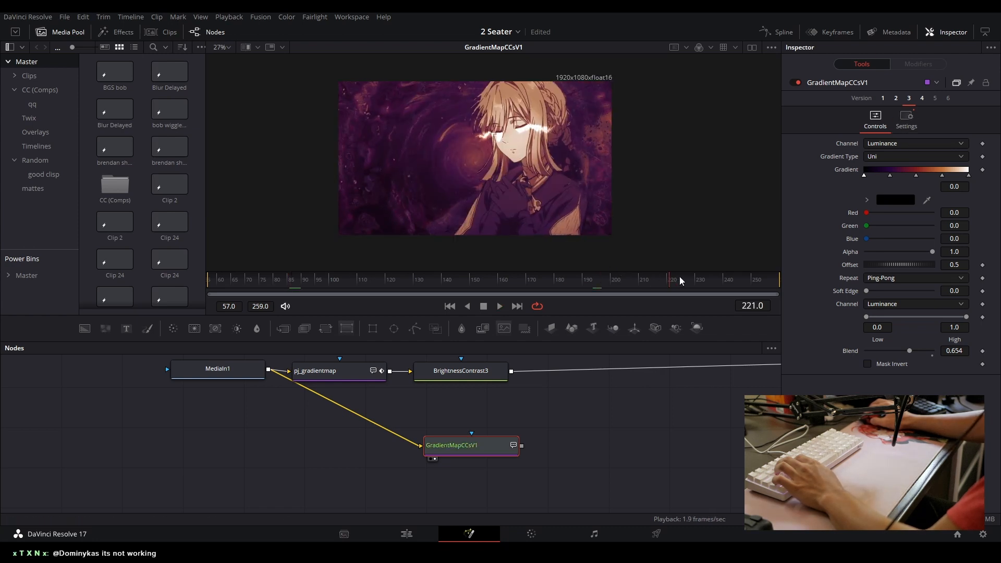
pyautogui.click(437, 282)
pyautogui.moveTo(245, 280); pyautogui.dragTo(227, 280)
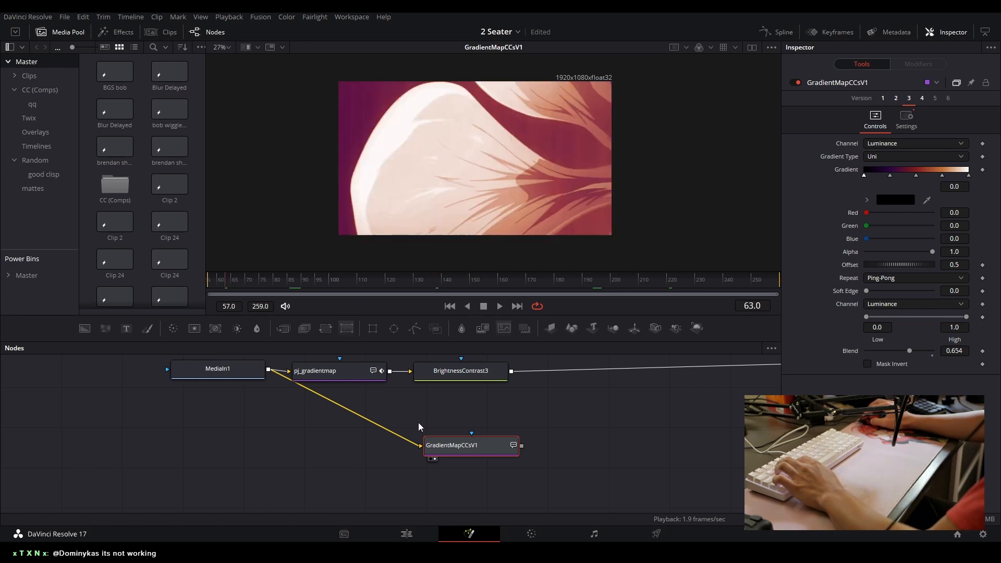
# - Move the GradientMapCCsV1 node lower beneath the main chain and delete it from this comp
pyautogui.moveTo(471, 446); pyautogui.dragTo(466, 461)
pyautogui.click(529, 460)
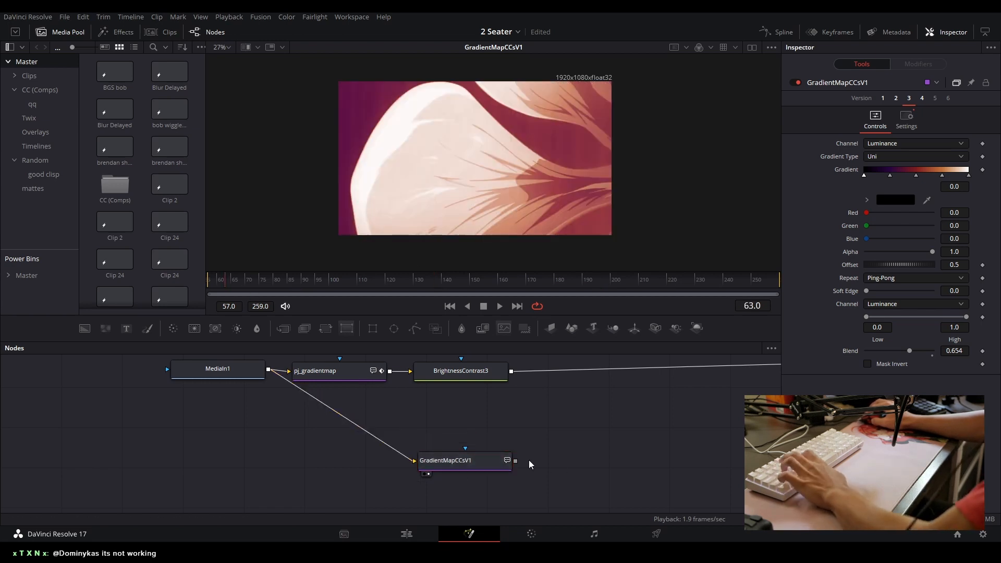
pyautogui.press('Delete')
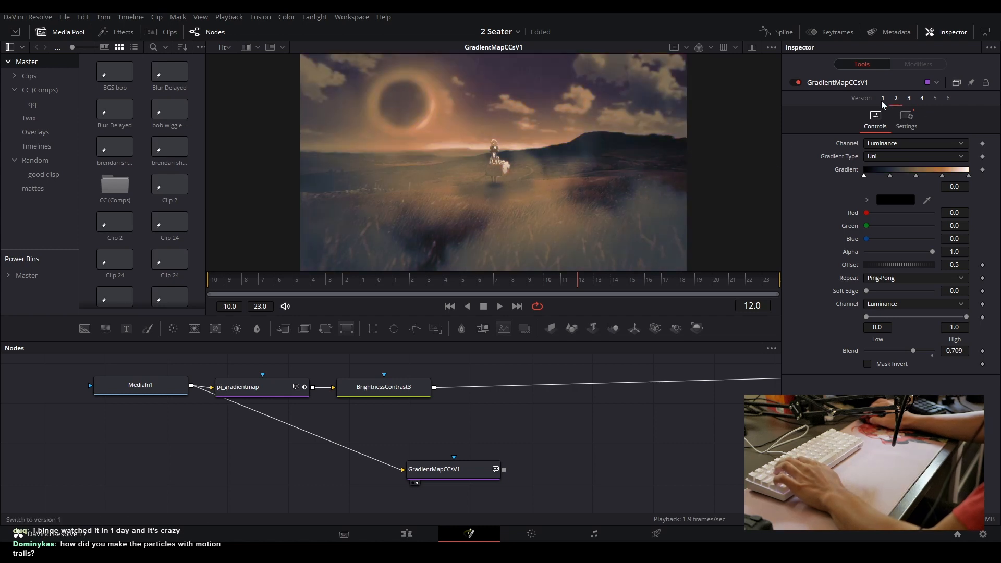
# - Compare versions 1 and 2 of GradientMapCCsV1 on the eclipse shot, set version 1's Blend to 0.701 and save the project
pyautogui.click(882, 102)
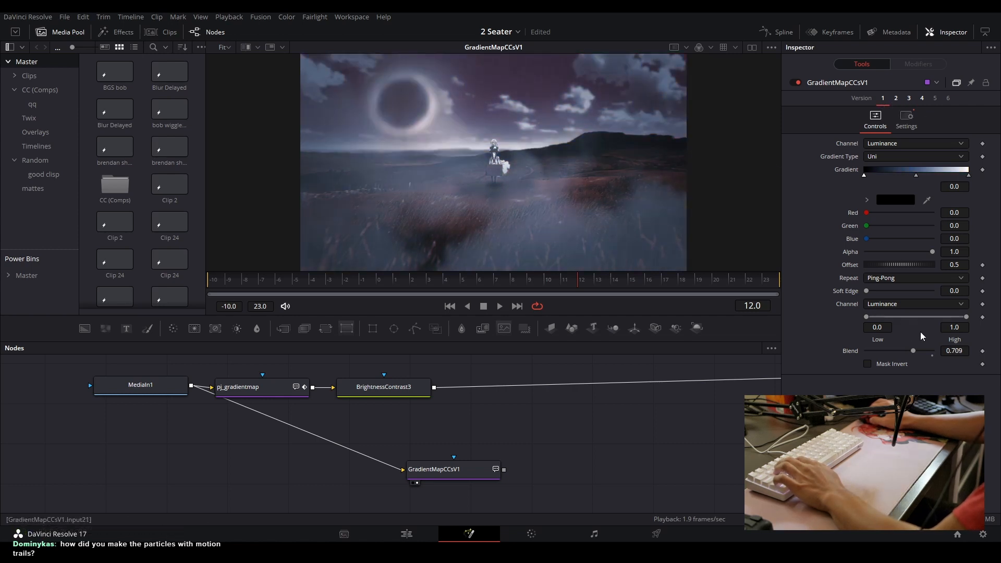
pyautogui.moveTo(951, 352); pyautogui.dragTo(947, 352)
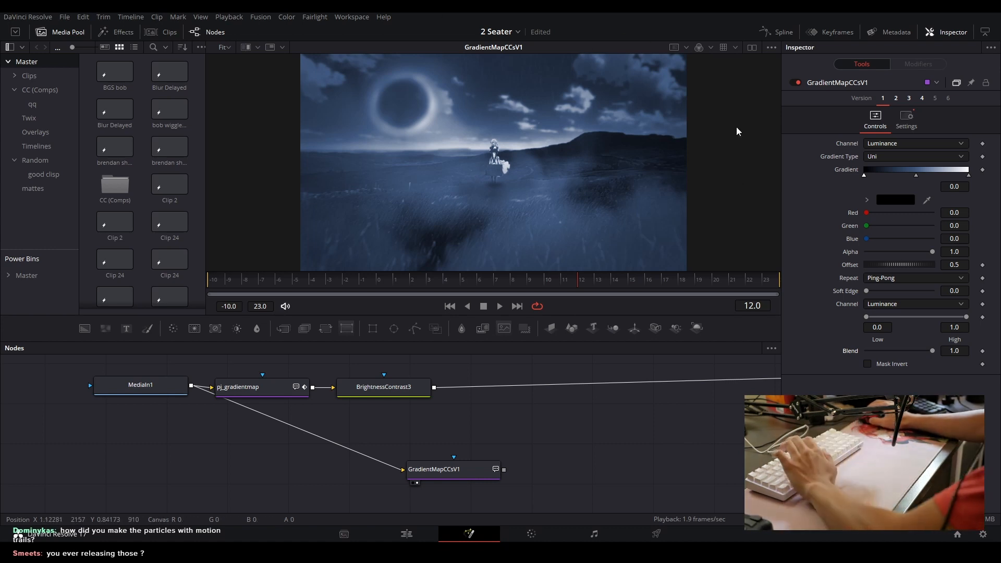
pyautogui.click(895, 98)
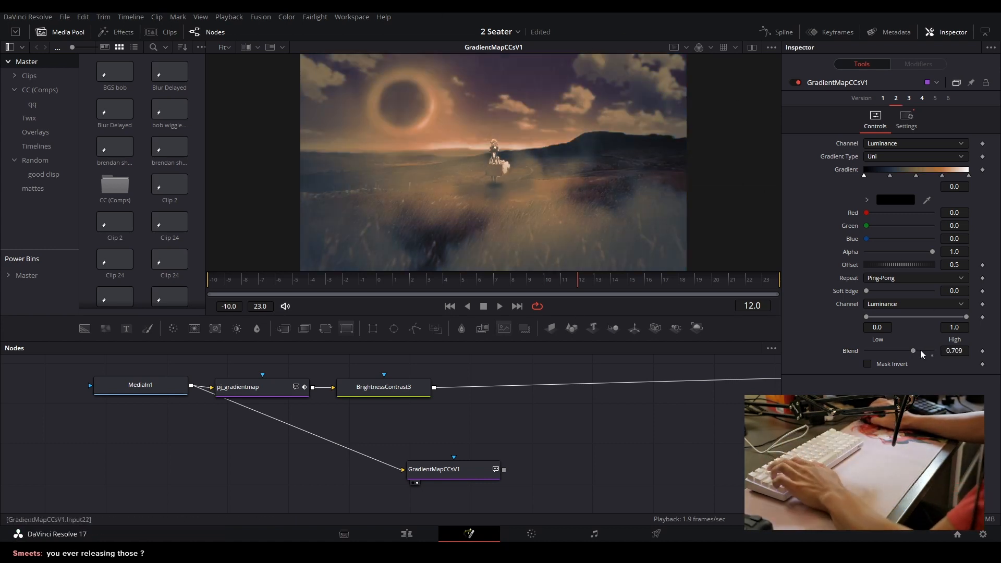
pyautogui.click(882, 98)
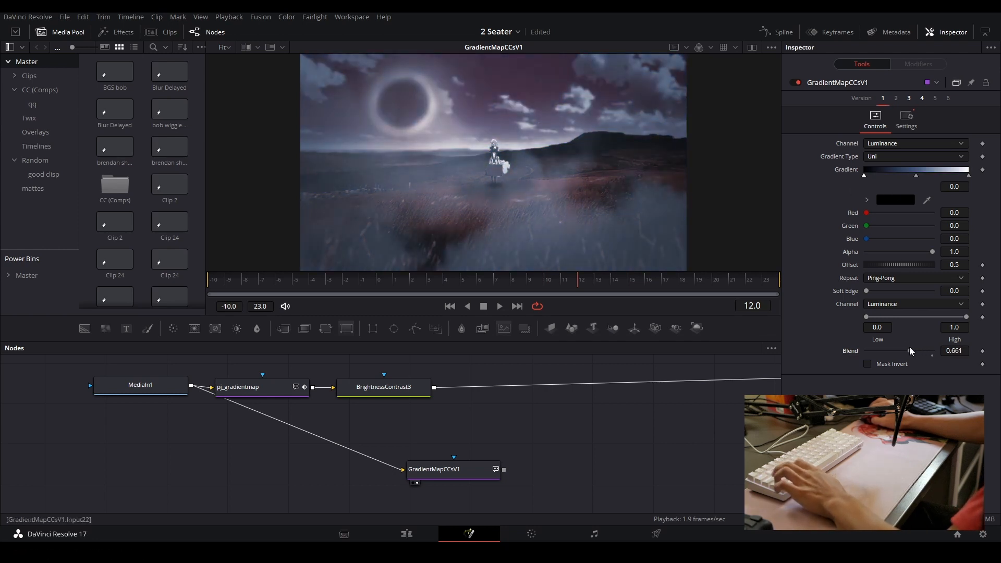
pyautogui.hotkey('ctrl', 's')
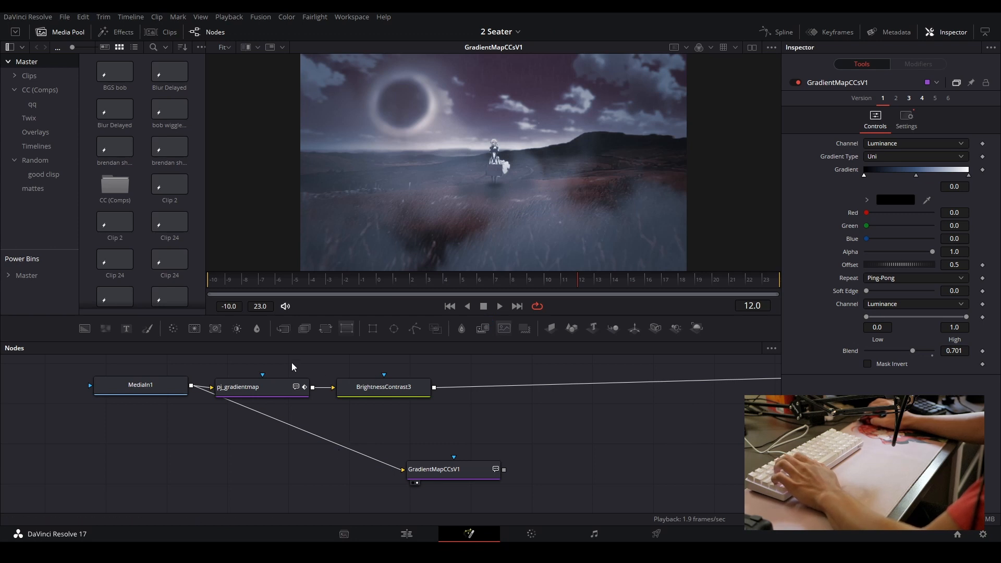
# - Insert a Brightness Contrast node between MediaIn1 and GradientMapCCsV1 and lower its Saturation to 0.28
pyautogui.moveTo(236, 328); pyautogui.dragTo(287, 473)
pyautogui.moveTo(289, 475)
pyautogui.keyDown('shift'); pyautogui.mouseDown()
pyautogui.moveTo(351, 448)
pyautogui.moveTo(296, 461)
pyautogui.mouseUp(); pyautogui.keyUp('shift')
pyautogui.moveTo(899, 206); pyautogui.dragTo(838, 215)
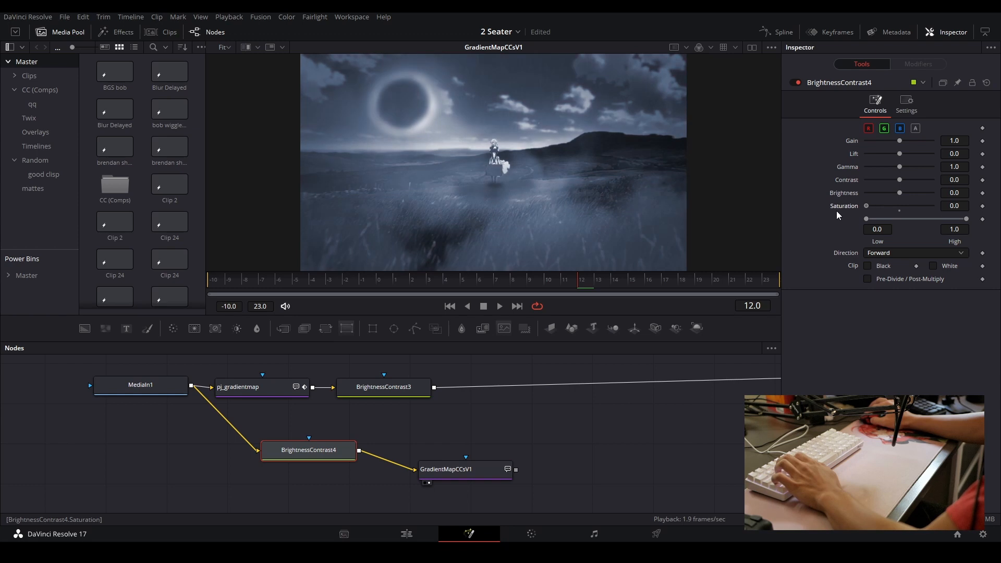
pyautogui.click(541, 458)
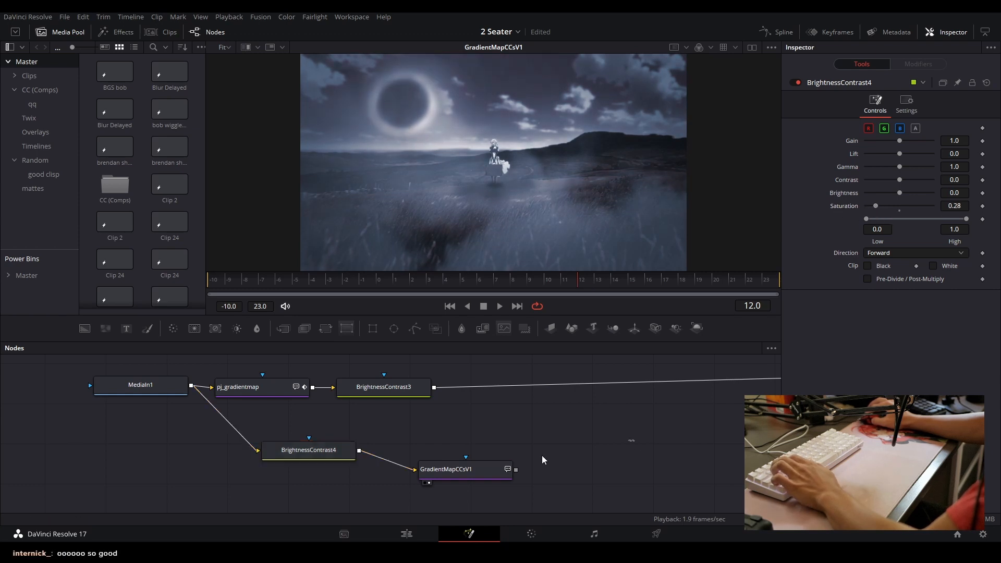
# - Switch GradientMapCCsV1 to version 4, set BrightnessContrast4's Saturation to 0.34 and view that node's output
pyautogui.moveTo(453, 477); pyautogui.dragTo(452, 469)
pyautogui.click(596, 420)
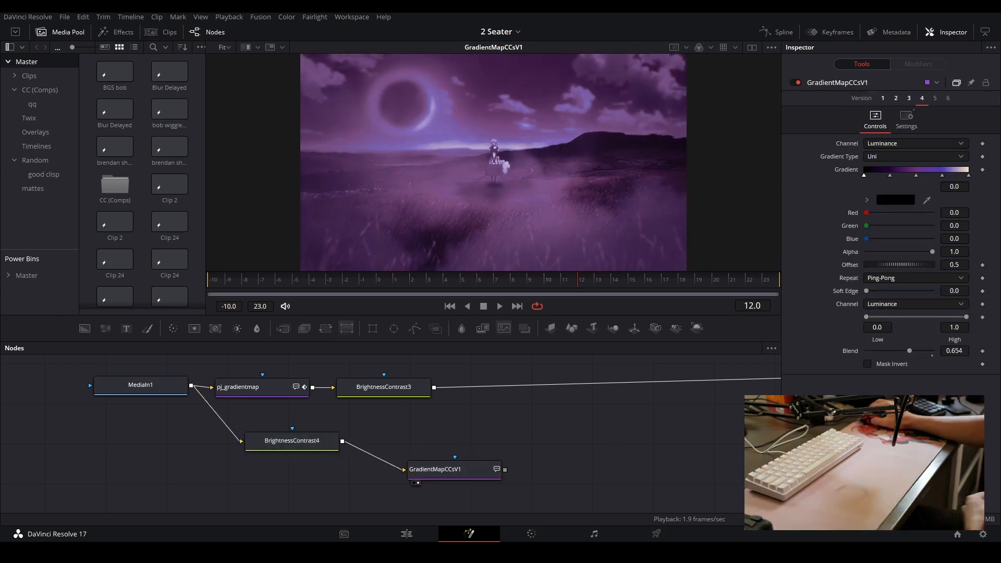
pyautogui.moveTo(443, 472); pyautogui.dragTo(423, 451)
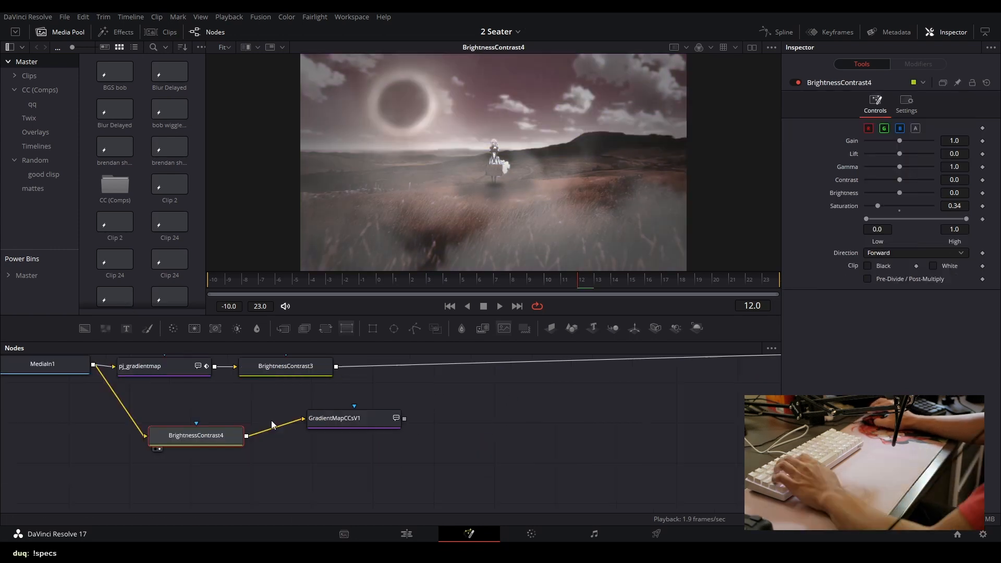
# - Move GradientMapCCsV1 farther from BrightnessContrast4, view its output and switch it to version 1
pyautogui.moveTo(340, 425); pyautogui.dragTo(423, 429)
pyautogui.press('2')
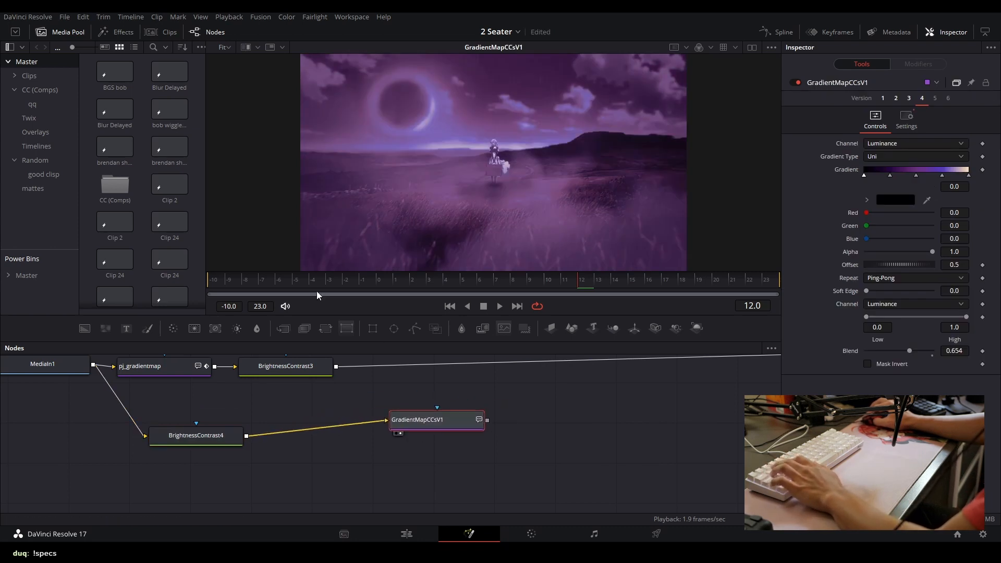
pyautogui.click(548, 414)
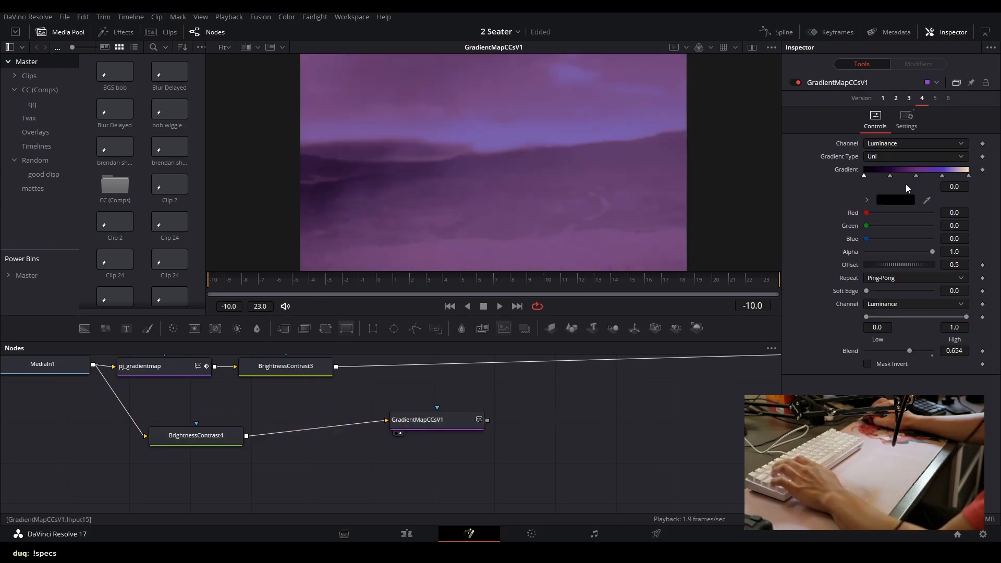
pyautogui.click(882, 98)
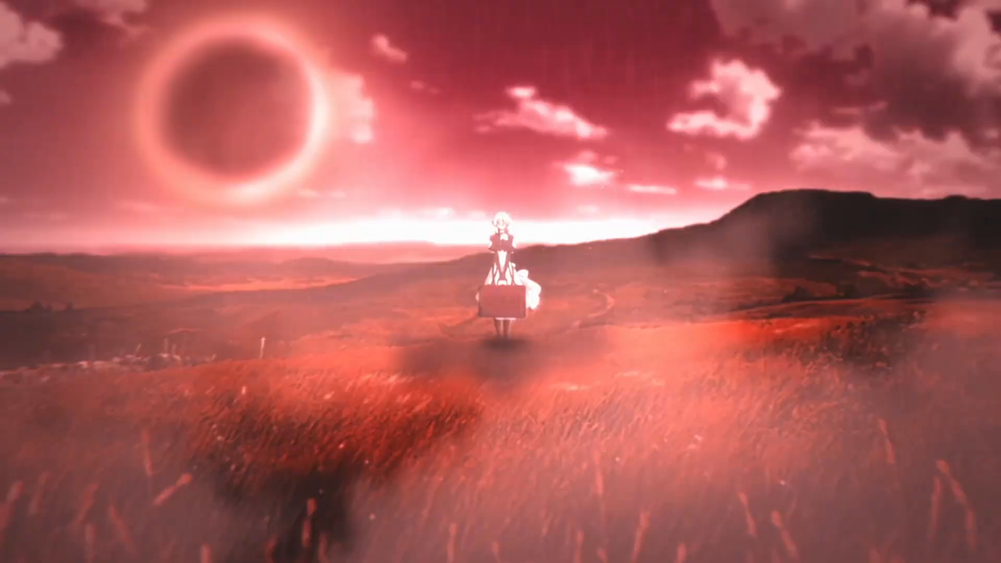